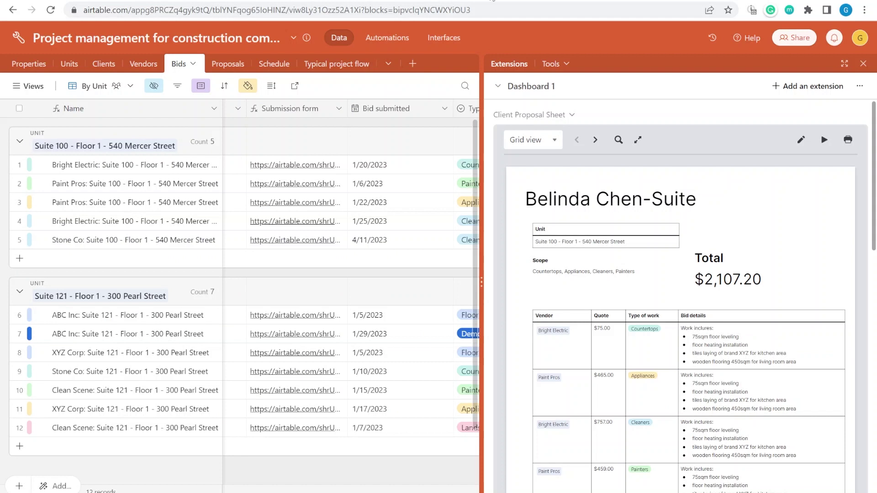
- Scroll the Schedule Gantt view down and back up
{"action": "scroll", "coordinate": [685, 183], "scroll_direction": "down", "scroll_amount": 3}
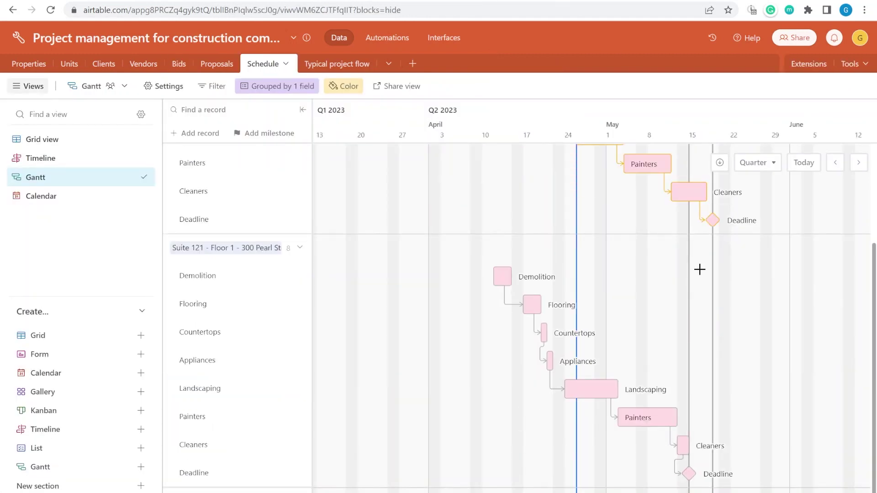
{"action": "scroll", "coordinate": [746, 322], "scroll_direction": "up", "scroll_amount": 3}
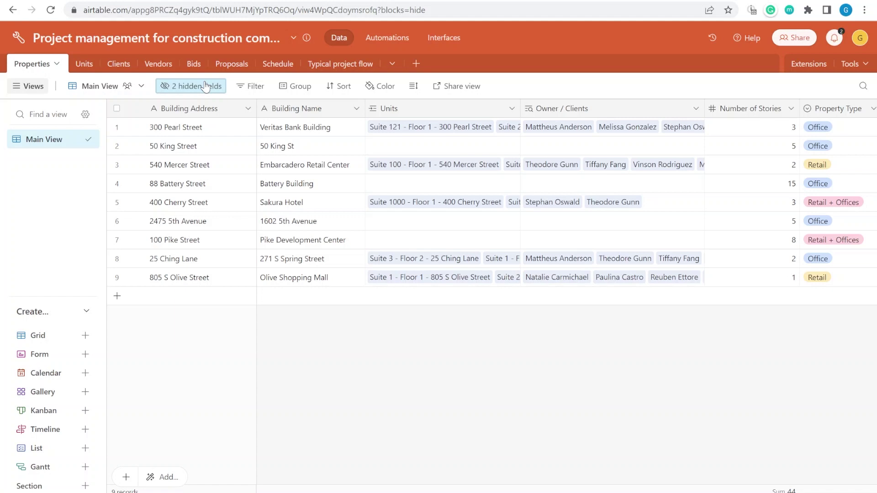
{"action": "left_click", "coordinate": [681, 201]}
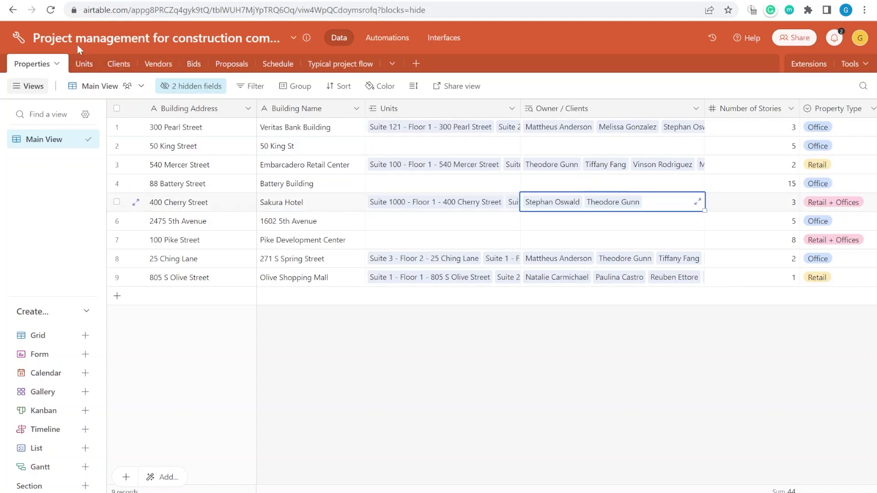
{"action": "left_click", "coordinate": [84, 64]}
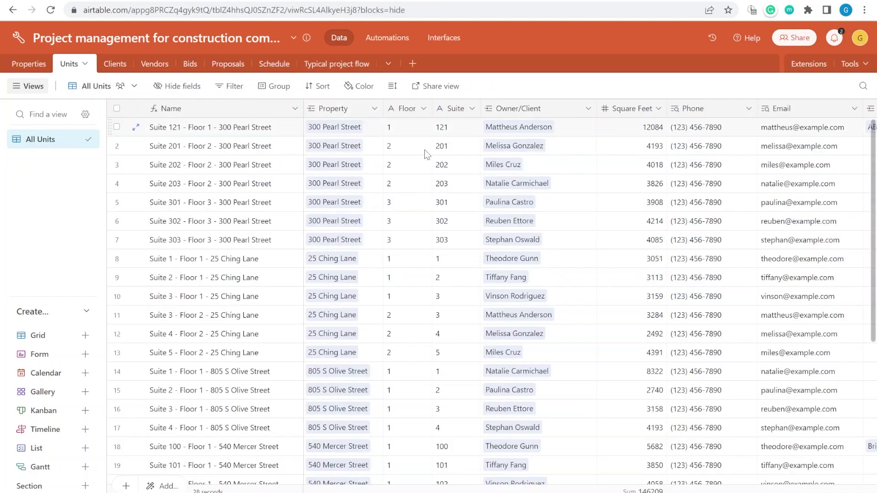
{"action": "left_click_drag", "start_coordinate": [255, 202], "coordinate": [495, 202]}
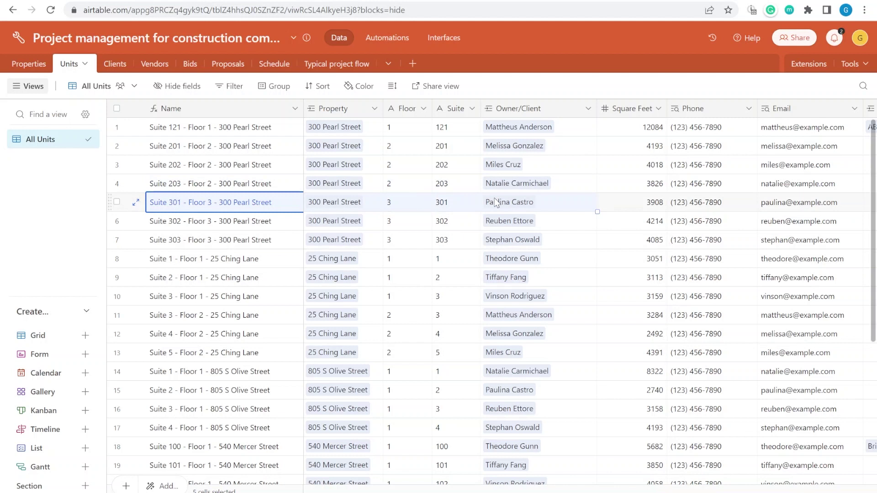
{"action": "scroll", "coordinate": [383, 199], "scroll_direction": "down", "scroll_amount": 3}
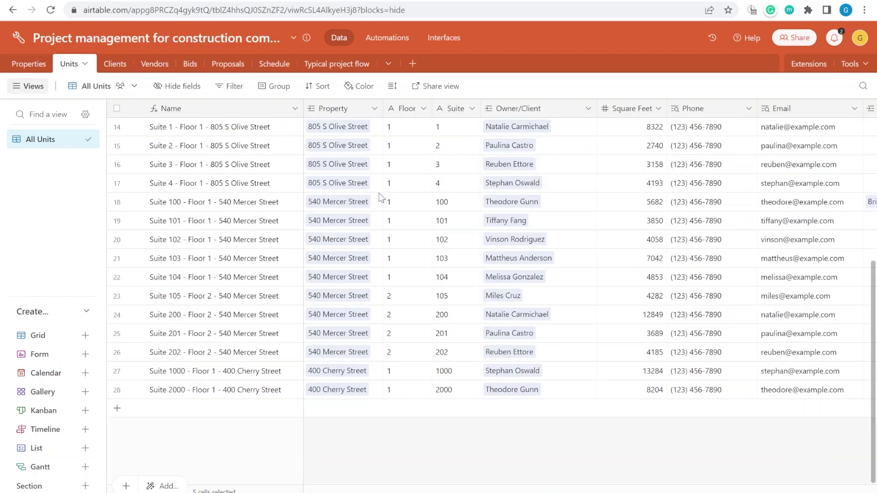
{"action": "scroll", "coordinate": [418, 243], "scroll_direction": "up", "scroll_amount": 3}
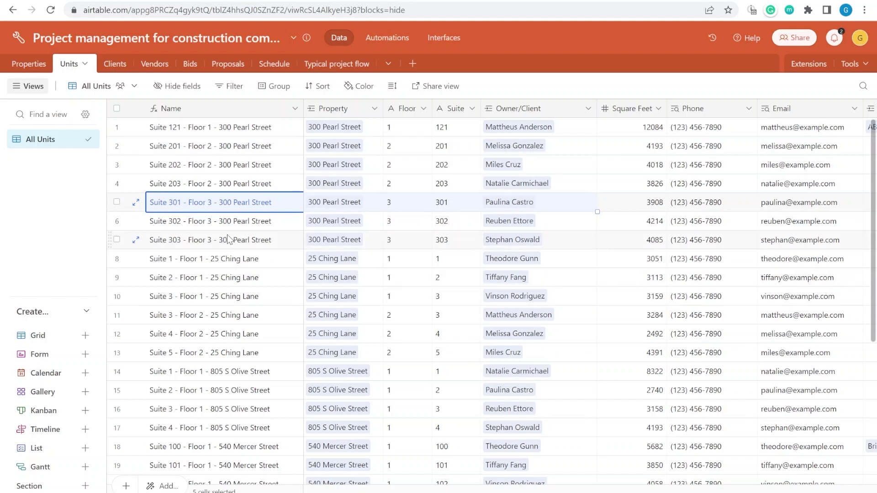
{"action": "left_click_drag", "start_coordinate": [233, 244], "coordinate": [133, 226]}
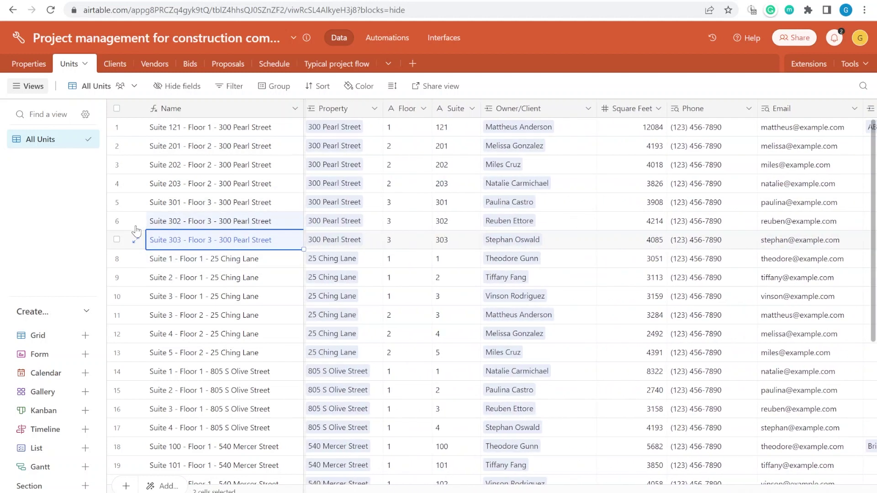
{"action": "left_click", "coordinate": [26, 65]}
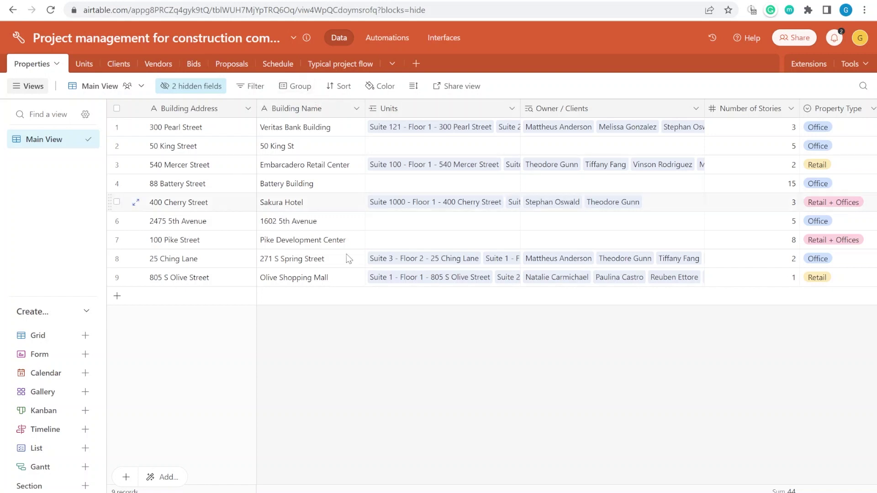
- Review the Veritas Bank Building's floor size, year built, last renovated and location fields
{"action": "left_click_drag", "start_coordinate": [189, 131], "coordinate": [185, 277]}
{"action": "left_click", "coordinate": [337, 132]}
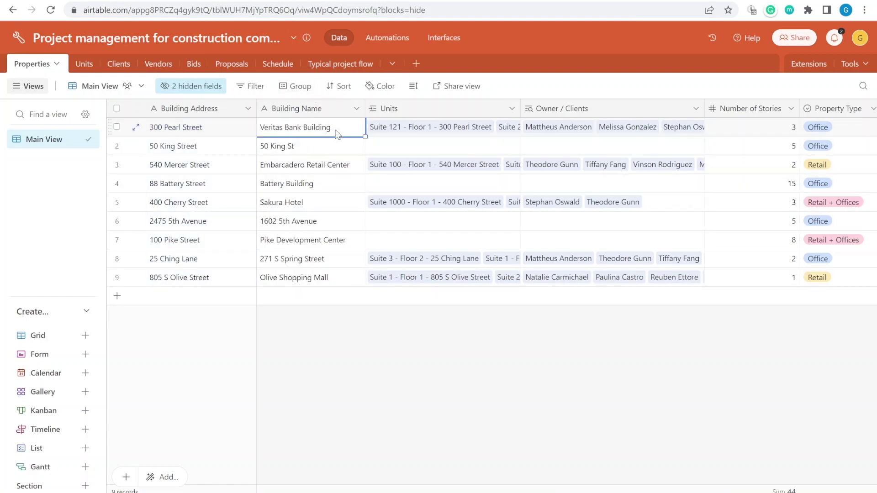
{"action": "key", "text": "Tab"}
{"action": "key", "text": "Tab"}
{"action": "key", "text": "Tab"}
{"action": "key", "text": "Tab"}
{"action": "key", "text": "Tab"}
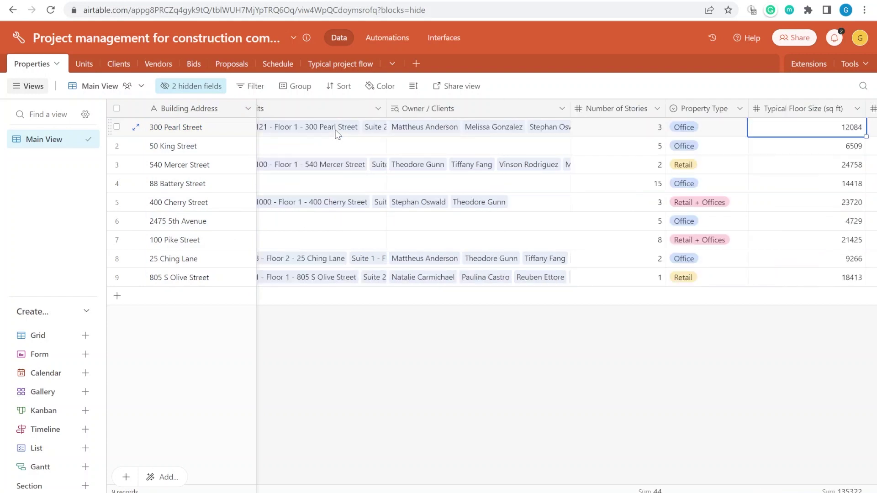
{"action": "key", "text": "Tab"}
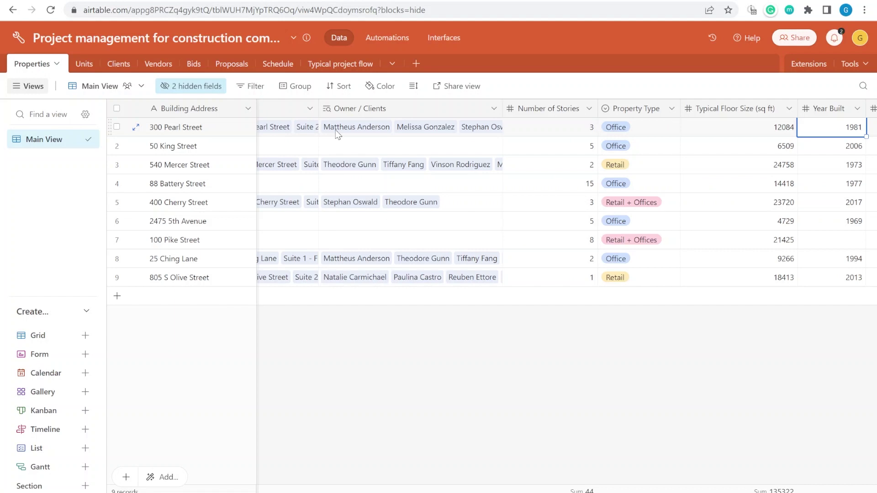
{"action": "key", "text": "Tab"}
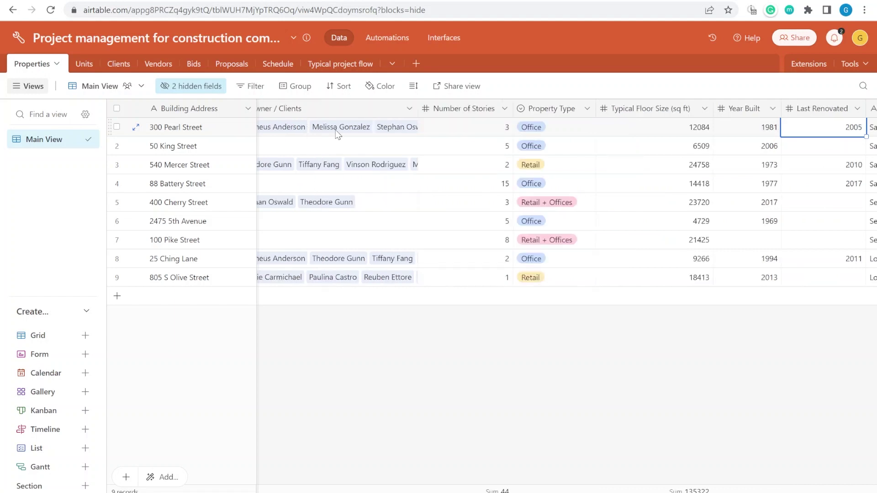
{"action": "key", "text": "Tab"}
{"action": "key", "text": "Tab"}
{"action": "key", "text": "Tab"}
{"action": "key", "text": "Tab"}
{"action": "key", "text": "Tab"}
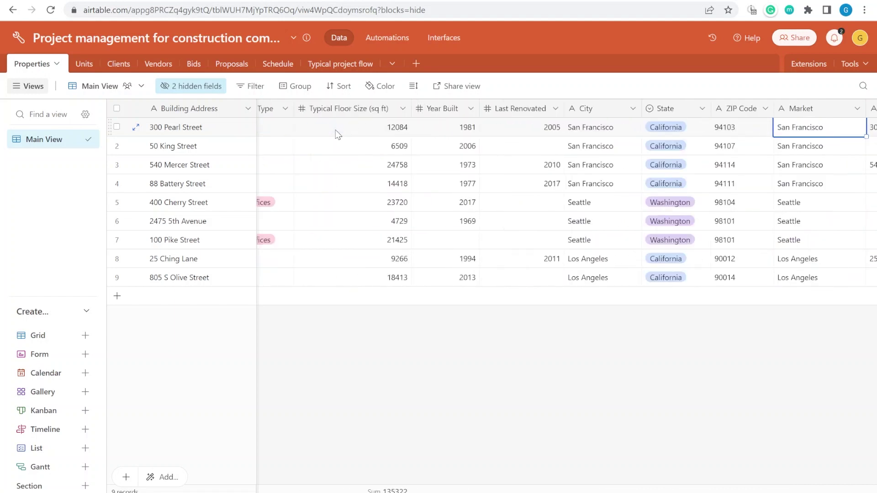
- Expand the units linked to 300 Pearl Street, then move to the Units table
{"action": "key", "text": "shift+Tab"}
{"action": "key", "text": "shift+Tab"}
{"action": "key", "text": "shift+Tab"}
{"action": "key", "text": "shift+Tab"}
{"action": "key", "text": "shift+Tab"}
{"action": "key", "text": "shift+Tab"}
{"action": "key", "text": "shift+Tab"}
{"action": "key", "text": "shift+Tab"}
{"action": "key", "text": "shift+Tab"}
{"action": "key", "text": "shift+Tab"}
{"action": "key", "text": "shift+Tab"}
{"action": "key", "text": "shift+Tab"}
{"action": "key", "text": "shift+Tab"}
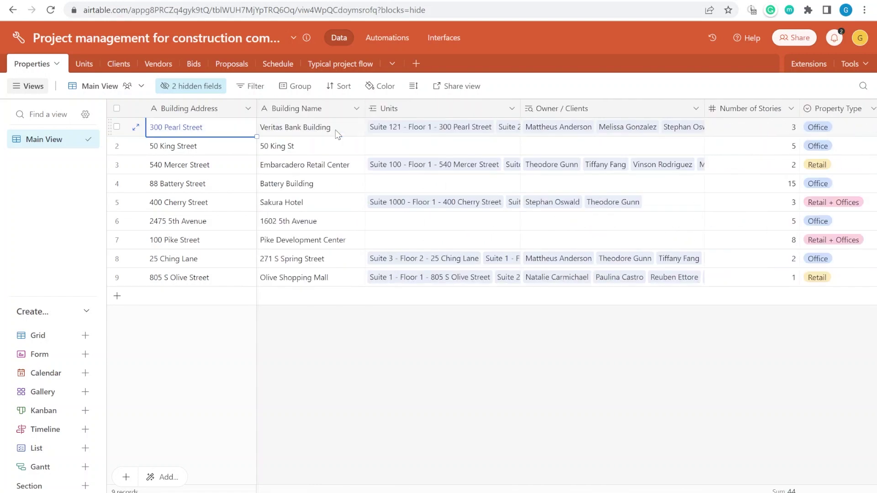
{"action": "key", "text": "Tab"}
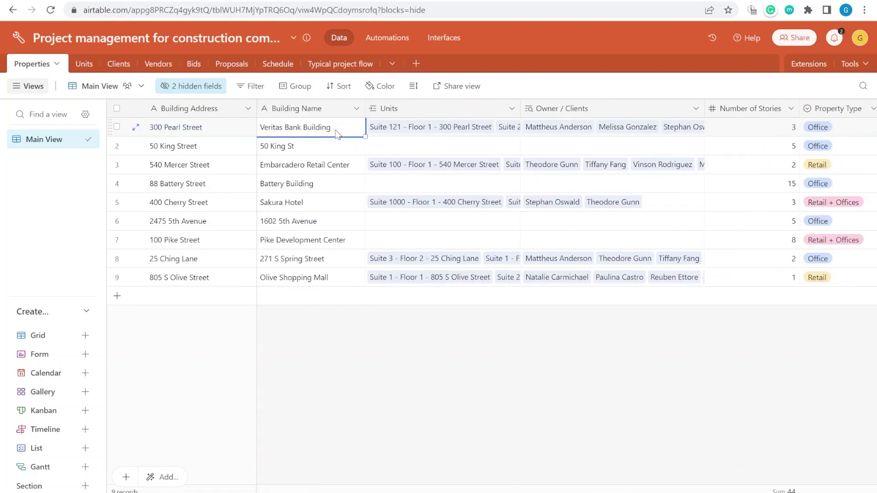
{"action": "key", "text": "Tab"}
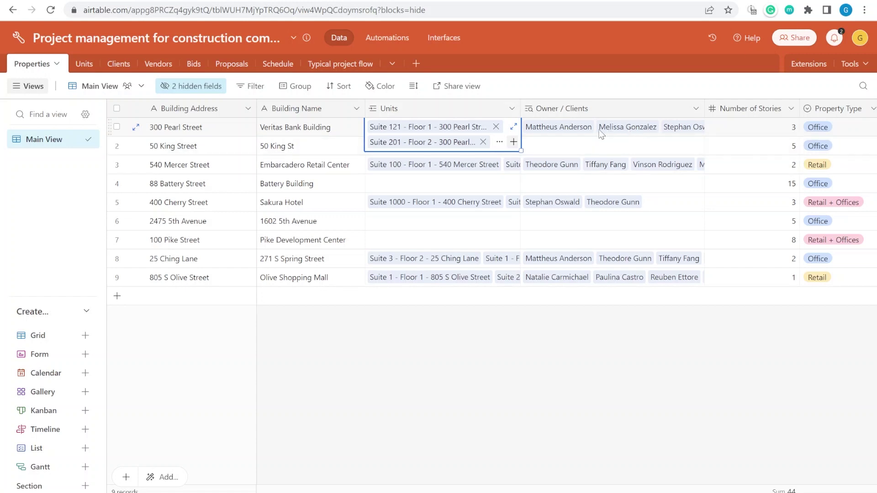
{"action": "left_click", "coordinate": [91, 67]}
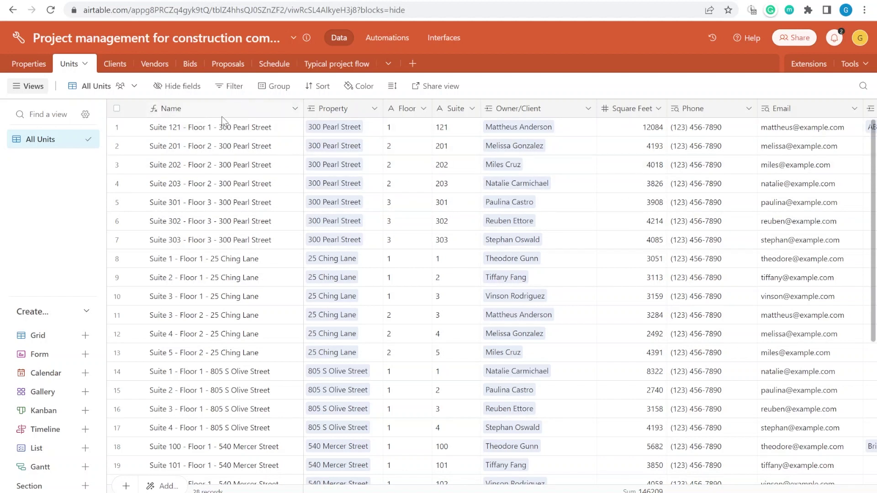
- Review the Units Name CONCATENATE formula without saving, and check Suite 201's name cell
{"action": "double_click", "coordinate": [205, 114]}
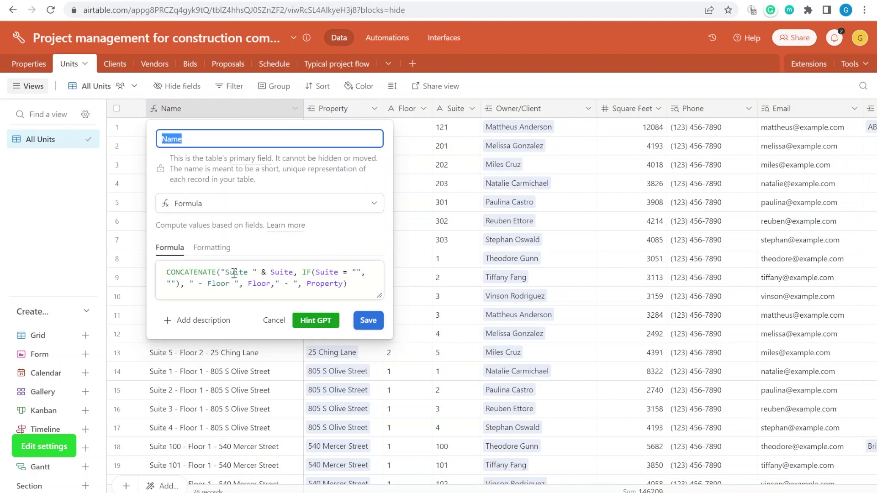
{"action": "left_click", "coordinate": [288, 273]}
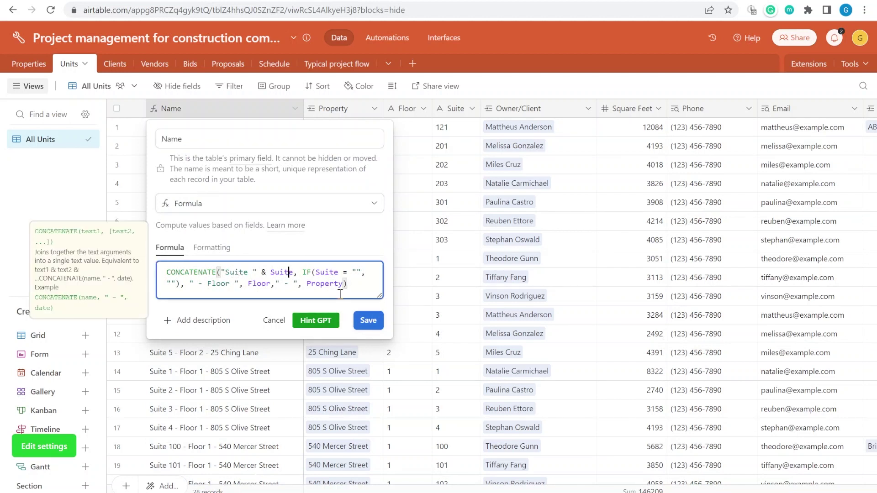
{"action": "left_click", "coordinate": [273, 320]}
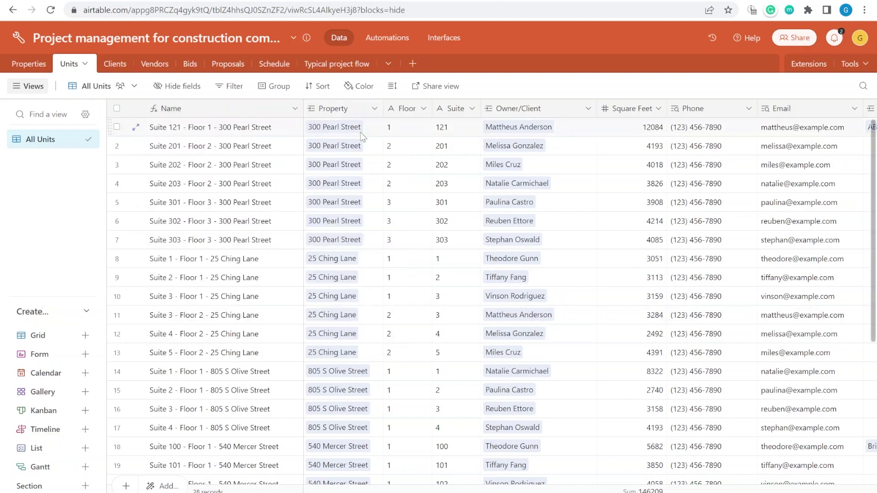
{"action": "double_click", "coordinate": [256, 146]}
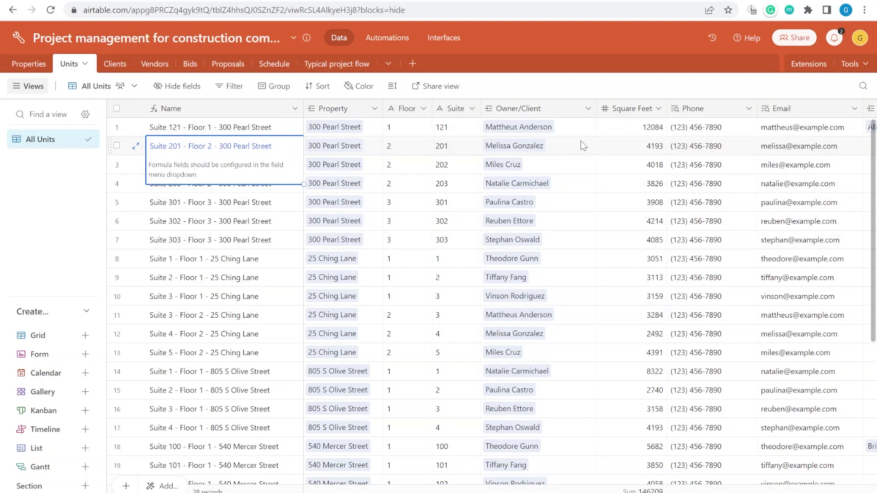
{"action": "key", "text": "Right"}
{"action": "key", "text": "Right"}
{"action": "key", "text": "Right"}
{"action": "key", "text": "Right"}
{"action": "left_click", "coordinate": [109, 64]}
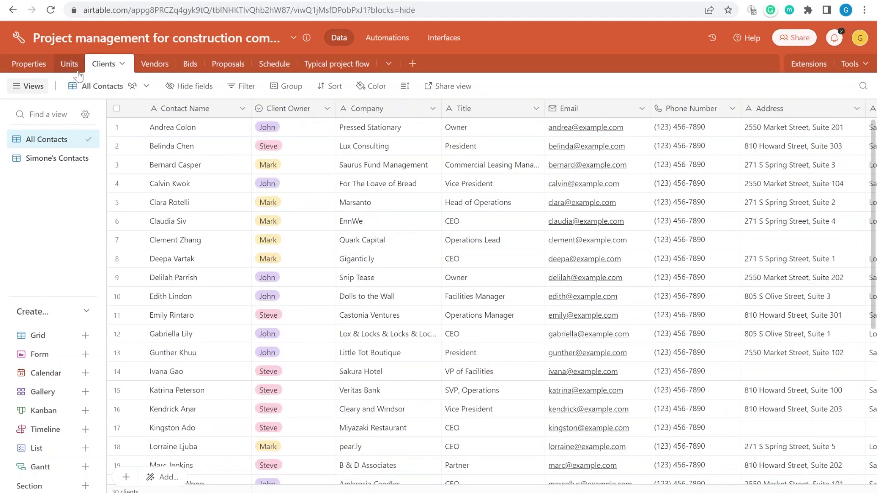
{"action": "left_click", "coordinate": [68, 65]}
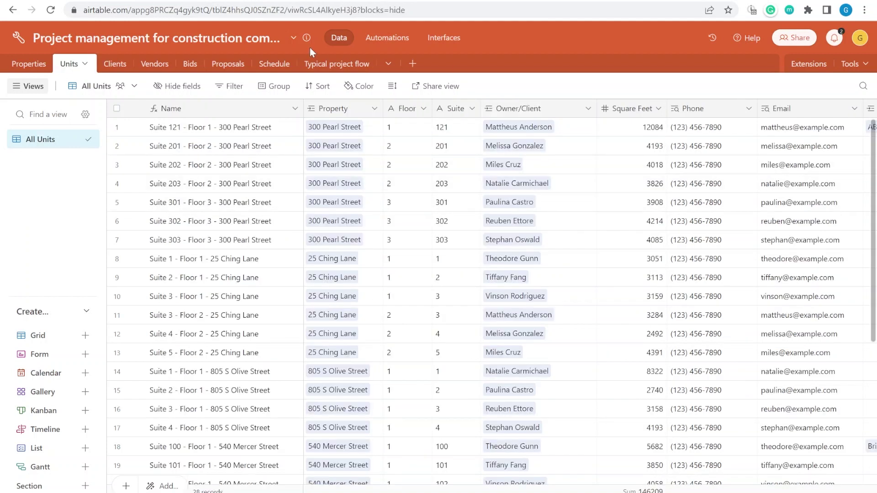
{"action": "left_click", "coordinate": [118, 67]}
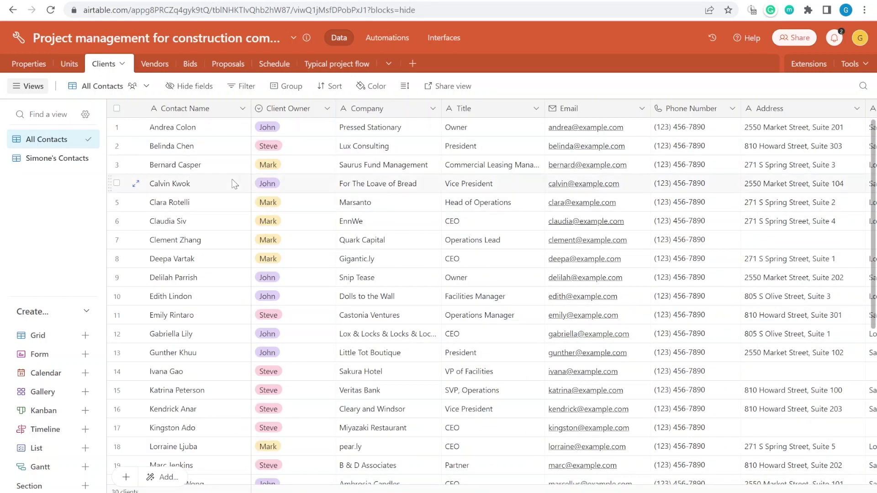
{"action": "left_click_drag", "start_coordinate": [411, 183], "coordinate": [2, 197]}
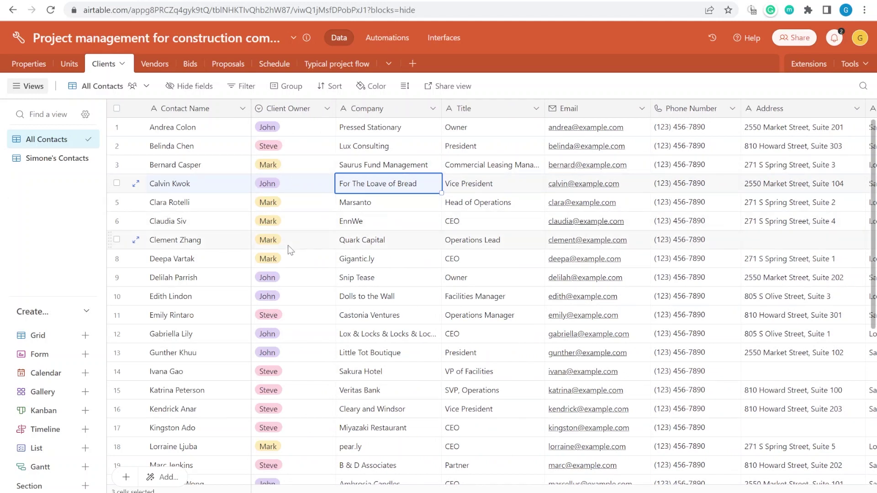
{"action": "left_click", "coordinate": [296, 277]}
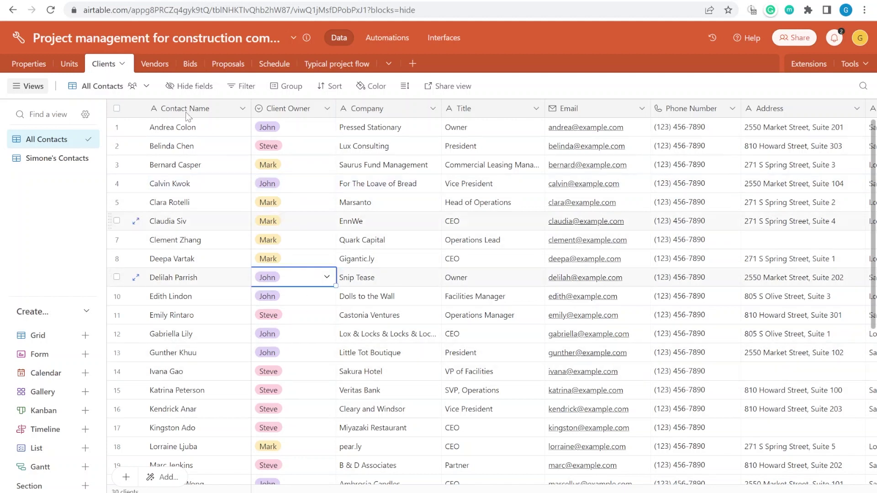
- In the Vendors table, browse vendor owners and open XYZ Corp's Type cell
{"action": "left_click", "coordinate": [159, 65]}
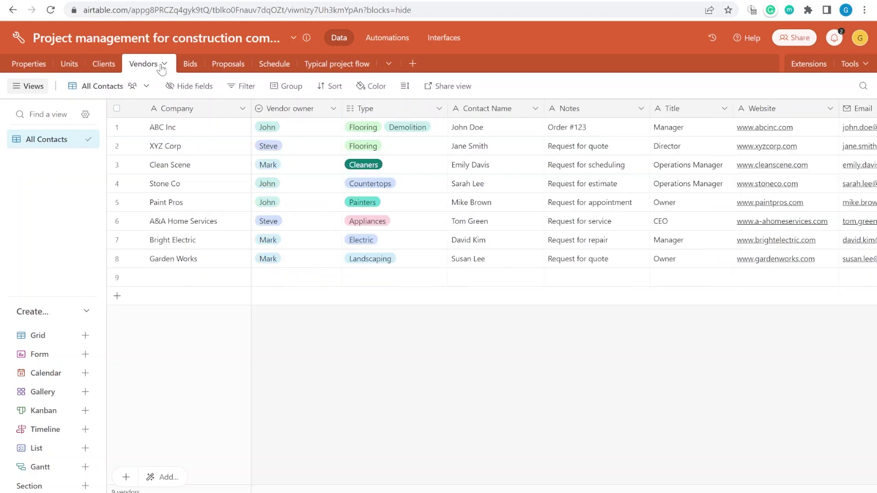
{"action": "left_click_drag", "start_coordinate": [302, 131], "coordinate": [308, 267]}
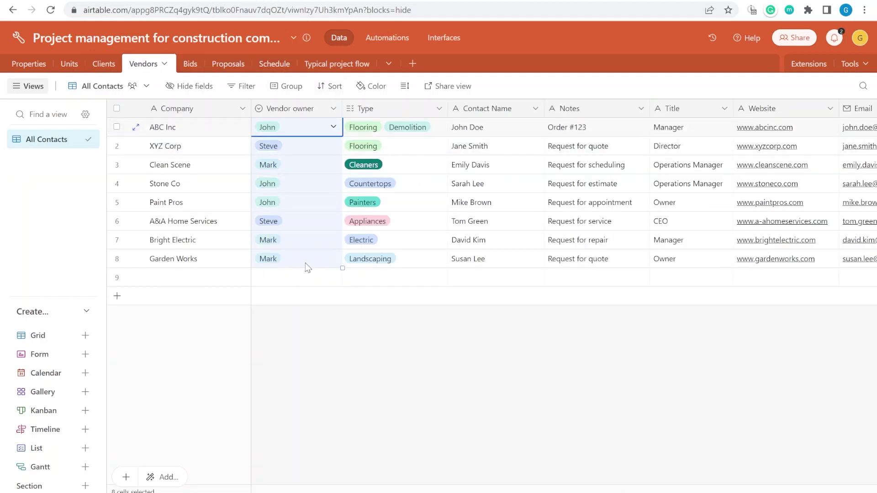
{"action": "left_click", "coordinate": [293, 179]}
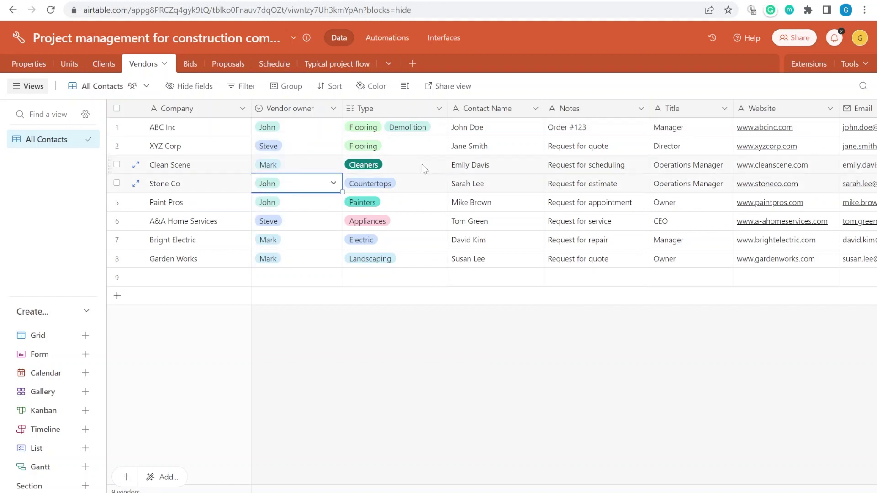
{"action": "key", "text": "Up"}
{"action": "key", "text": "Up"}
{"action": "key", "text": "Right"}
{"action": "key", "text": "Return"}
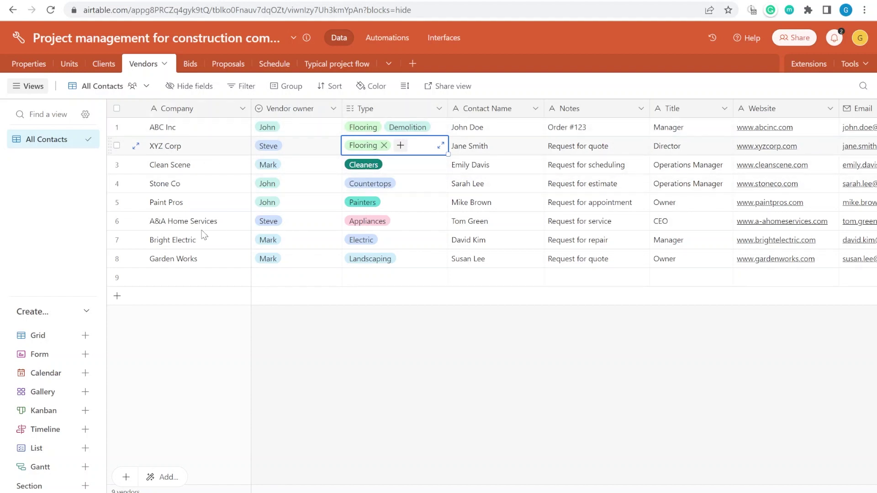
- Compare other vendors' types, then add Appliances next to Flooring for XYZ Corp
{"action": "left_click", "coordinate": [423, 182]}
{"action": "left_click", "coordinate": [420, 203]}
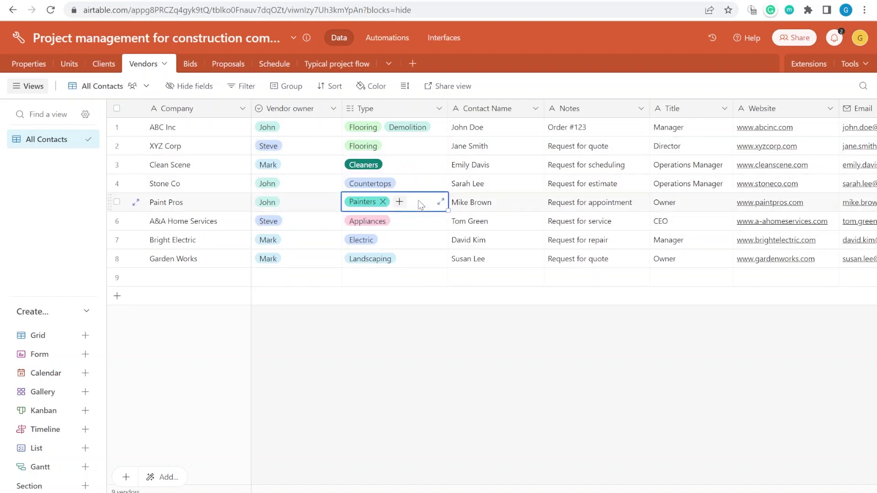
{"action": "left_click", "coordinate": [396, 240]}
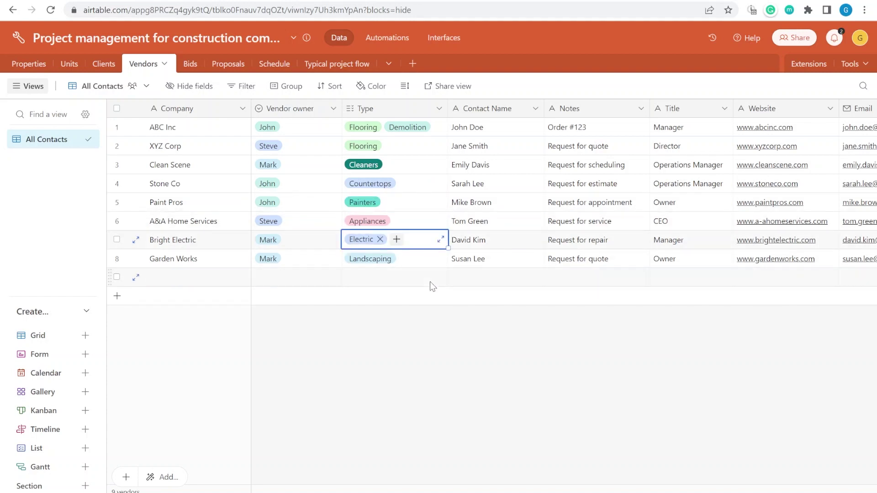
{"action": "left_click", "coordinate": [417, 259]}
{"action": "left_click", "coordinate": [413, 145]}
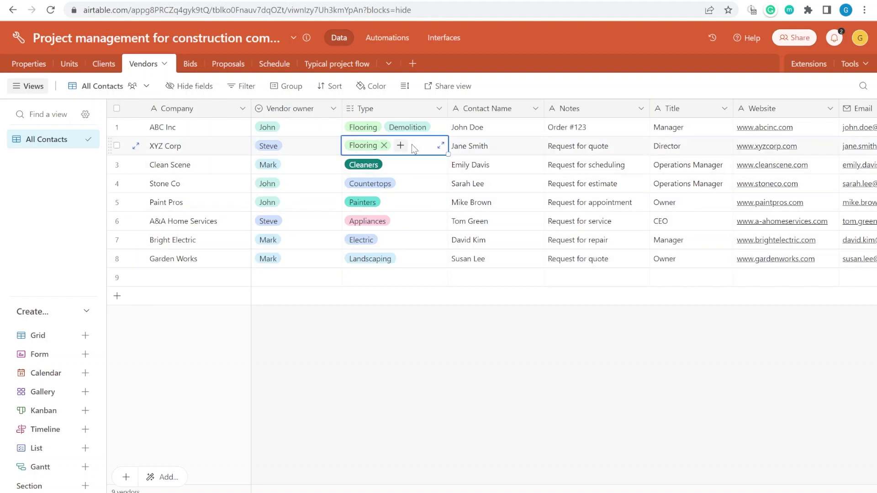
{"action": "left_click", "coordinate": [400, 146]}
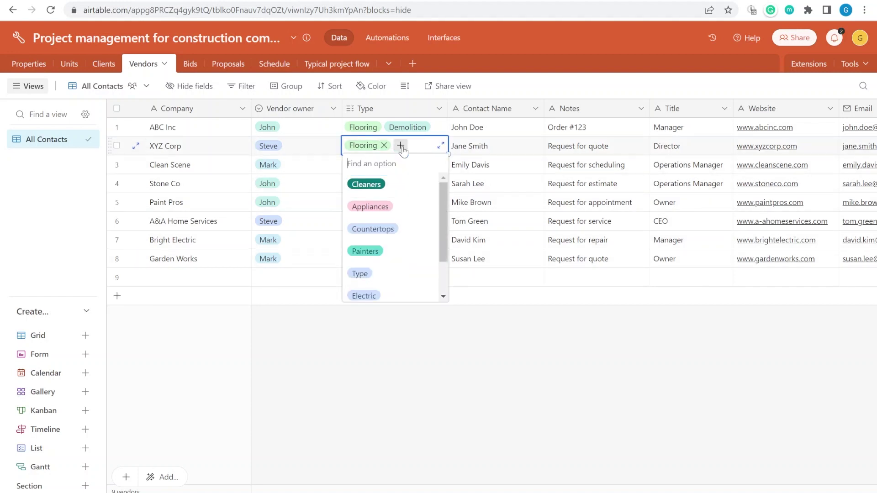
{"action": "left_click", "coordinate": [403, 206]}
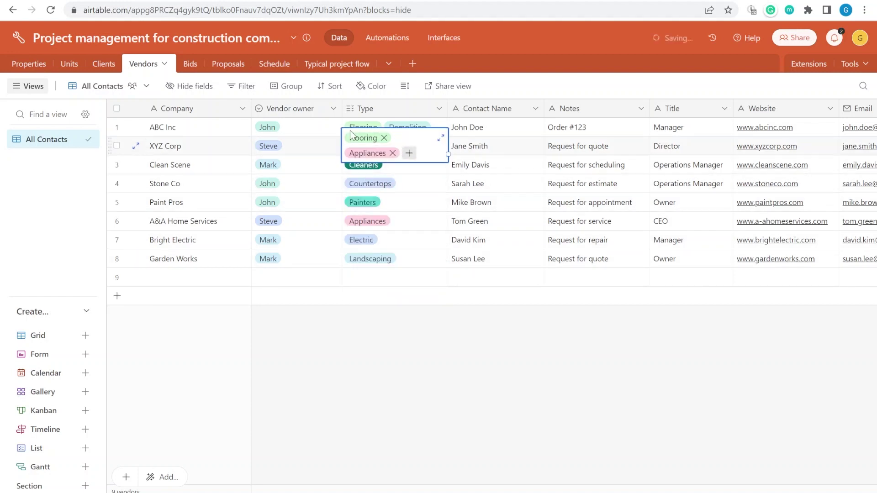
{"action": "left_click", "coordinate": [493, 171]}
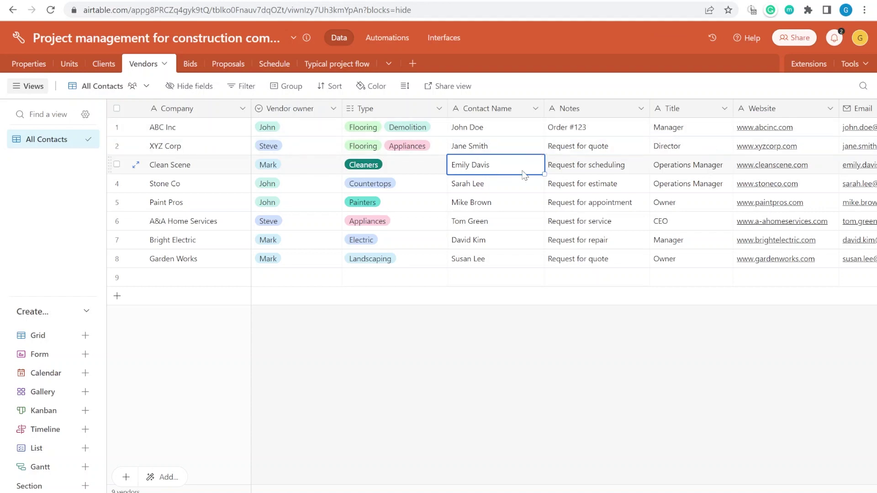
{"action": "left_click", "coordinate": [700, 166]}
{"action": "key", "text": "Right"}
{"action": "key", "text": "Right"}
{"action": "key", "text": "Right"}
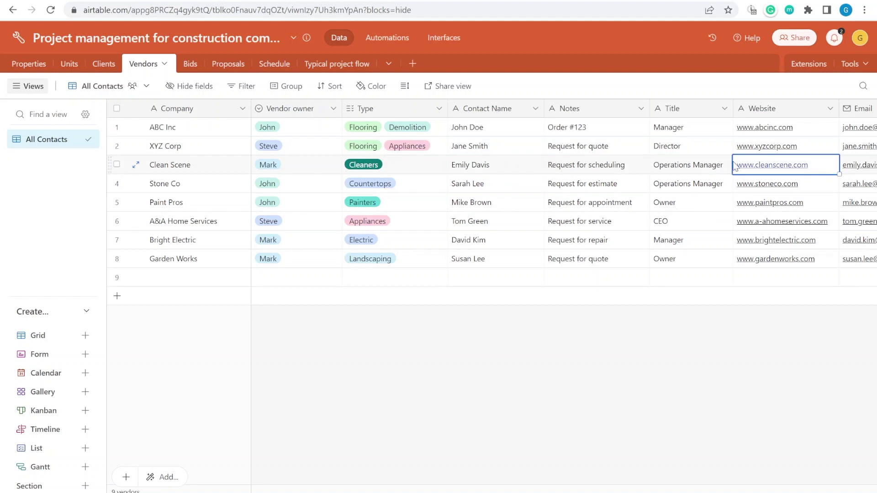
{"action": "key", "text": "Right"}
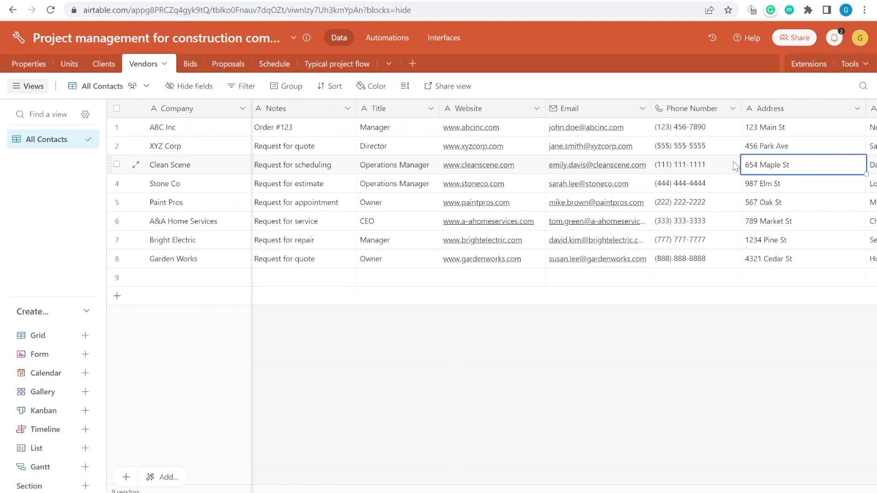
{"action": "key", "text": "Right"}
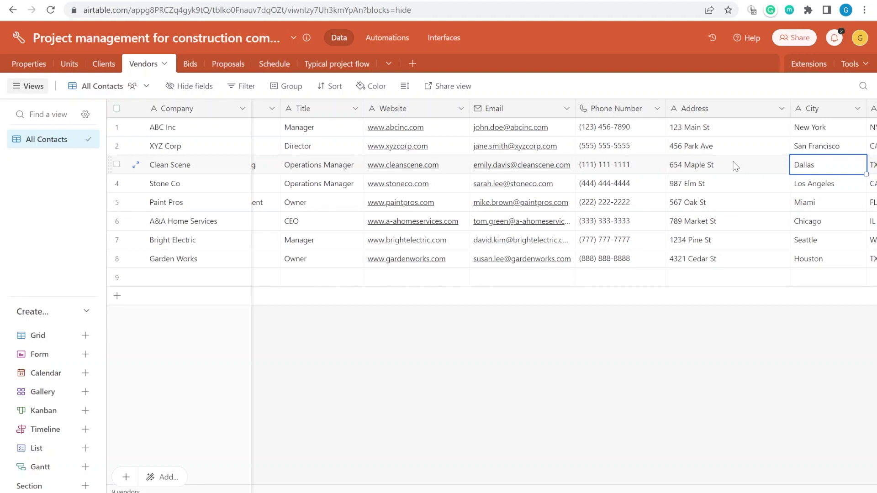
{"action": "key", "text": "Right"}
{"action": "key", "text": "Right"}
{"action": "key", "text": "Right"}
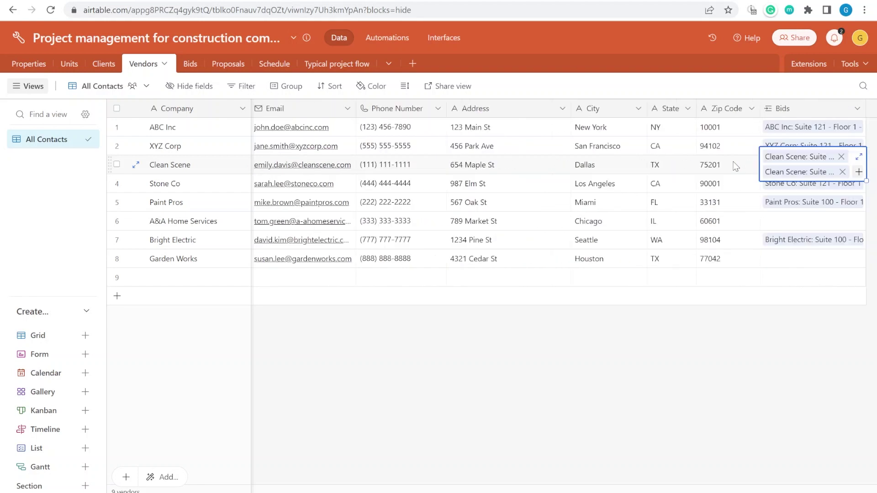
{"action": "key", "text": "Left"}
{"action": "key", "text": "Left"}
{"action": "key", "text": "Left"}
{"action": "key", "text": "Left"}
{"action": "key", "text": "Left"}
{"action": "key", "text": "Left"}
{"action": "key", "text": "Left"}
{"action": "key", "text": "Left"}
{"action": "key", "text": "Left"}
{"action": "key", "text": "Left"}
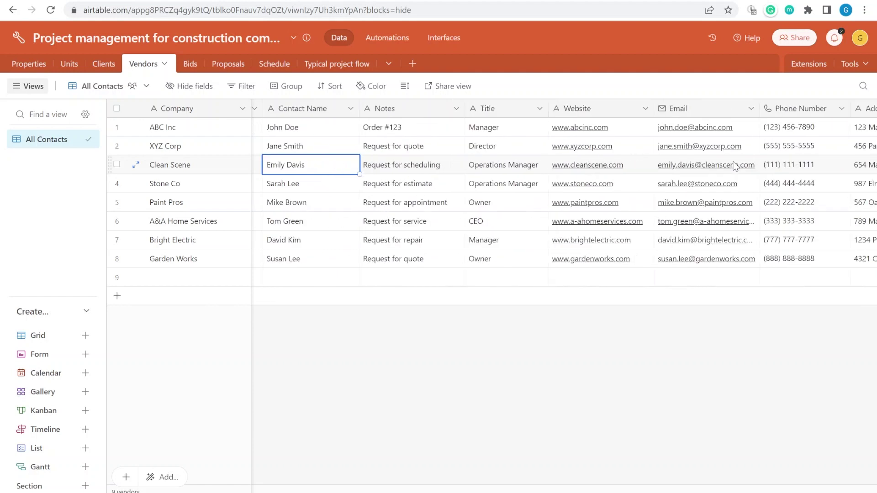
{"action": "left_click", "coordinate": [440, 143]}
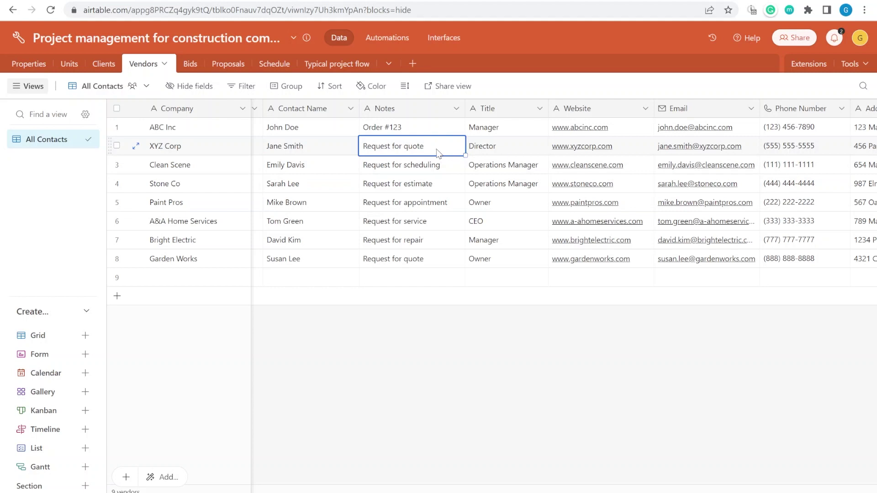
{"action": "key", "text": "Down"}
{"action": "key", "text": "Down"}
{"action": "scroll", "coordinate": [236, 186], "scroll_direction": "left", "scroll_amount": 2}
{"action": "scroll", "coordinate": [236, 186], "scroll_direction": "left", "scroll_amount": 2}
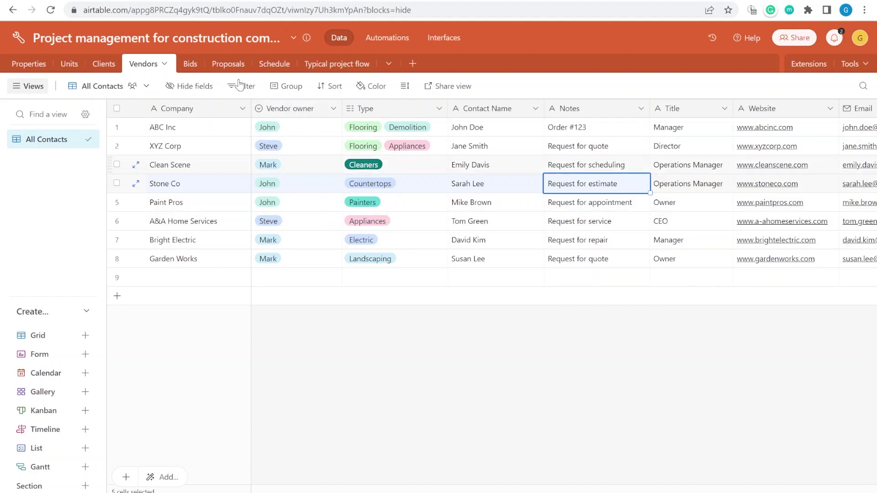
{"action": "left_click", "coordinate": [190, 68]}
- Inspect the Paint Pros bid's linked proposal, submission date and quote in the By Unit grid
{"action": "left_click", "coordinate": [548, 185]}
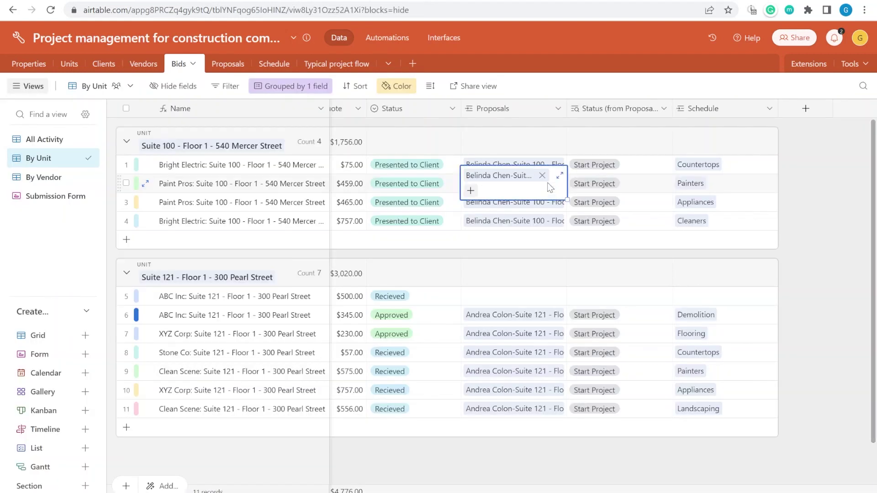
{"action": "key", "text": "Left"}
{"action": "key", "text": "Left"}
{"action": "key", "text": "Left"}
{"action": "key", "text": "Left"}
{"action": "key", "text": "Left"}
{"action": "key", "text": "Left"}
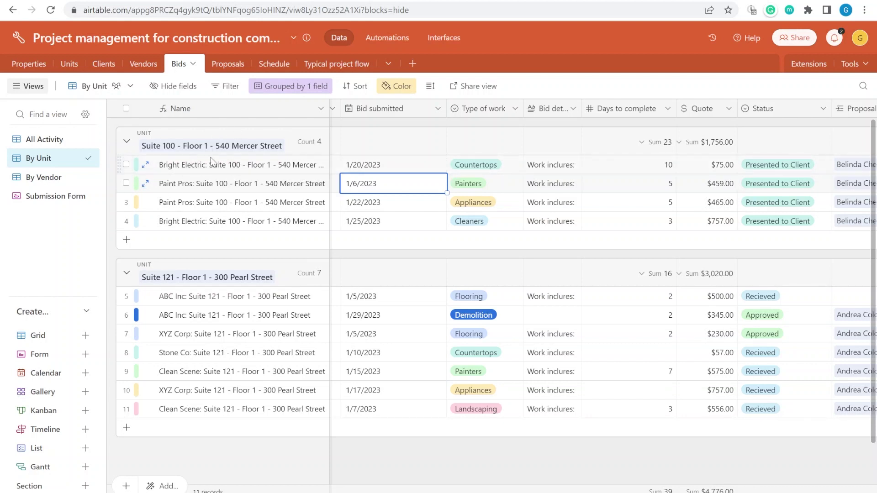
{"action": "key", "text": "Right"}
{"action": "key", "text": "Right"}
{"action": "key", "text": "Right"}
{"action": "key", "text": "Right"}
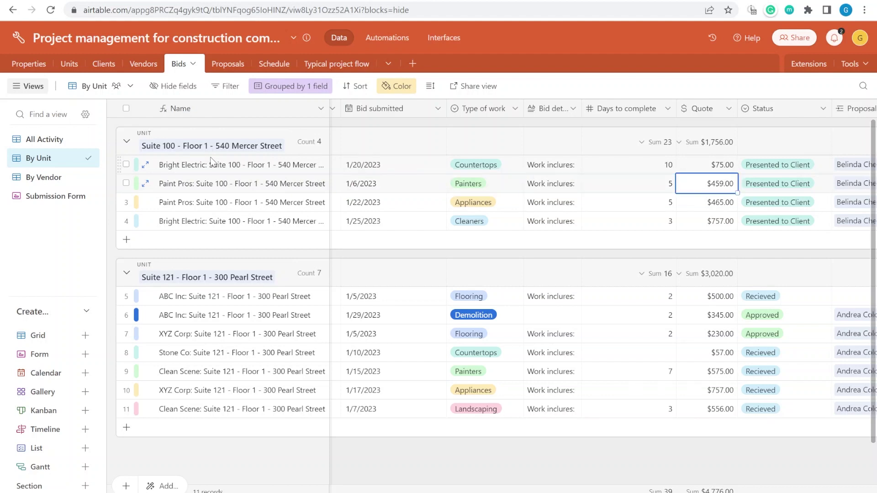
{"action": "key", "text": "Up"}
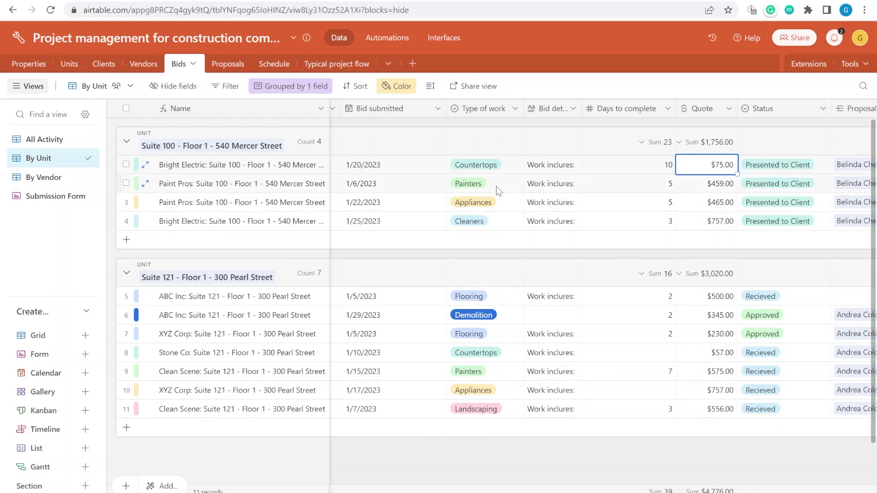
- Add a Suite 100 bid with vendor Stone Co and work type Countertops
{"action": "left_click", "coordinate": [127, 239]}
{"action": "left_click", "coordinate": [475, 241]}
{"action": "scroll", "coordinate": [479, 245], "scroll_direction": "left", "scroll_amount": 5}
{"action": "left_click", "coordinate": [488, 247]}
{"action": "left_click", "coordinate": [454, 239]}
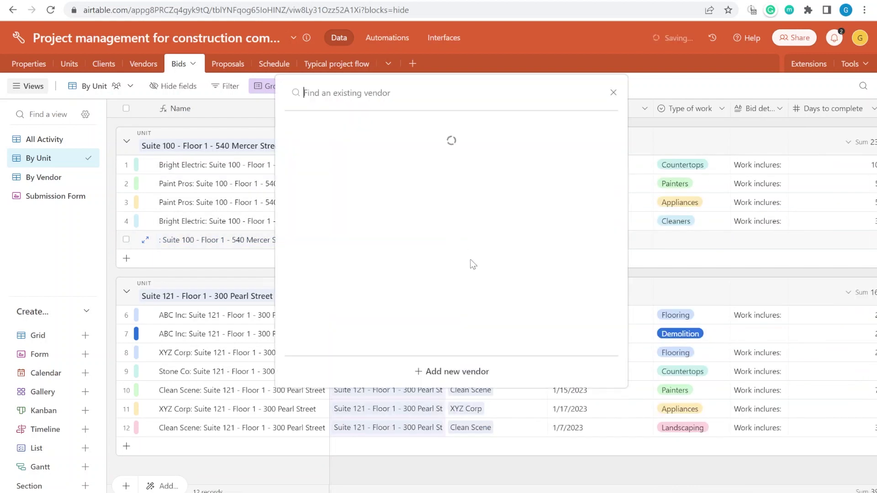
{"action": "left_click", "coordinate": [511, 310]}
{"action": "left_click", "coordinate": [689, 240]}
{"action": "left_click", "coordinate": [690, 240]}
{"action": "left_click", "coordinate": [694, 354]}
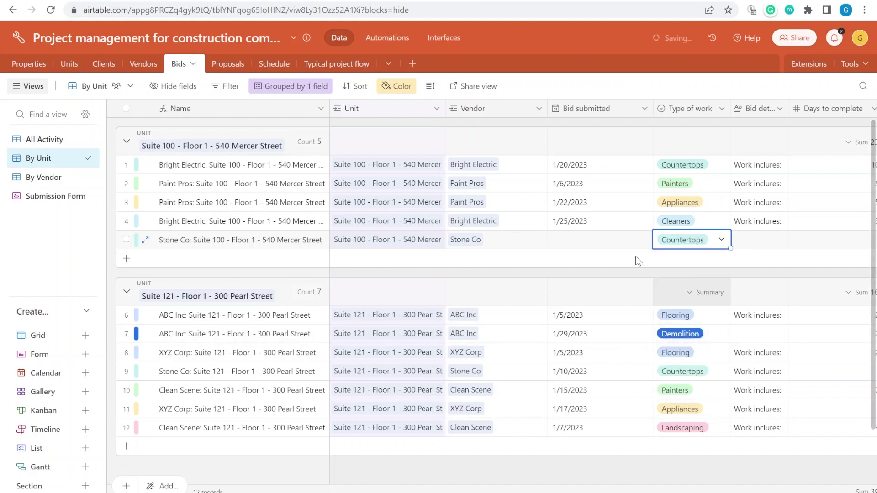
- Set the new Stone Co bid's Status to Selected
{"action": "left_click_drag", "start_coordinate": [583, 234], "coordinate": [786, 238]}
{"action": "scroll", "coordinate": [787, 234], "scroll_direction": "right", "scroll_amount": 4}
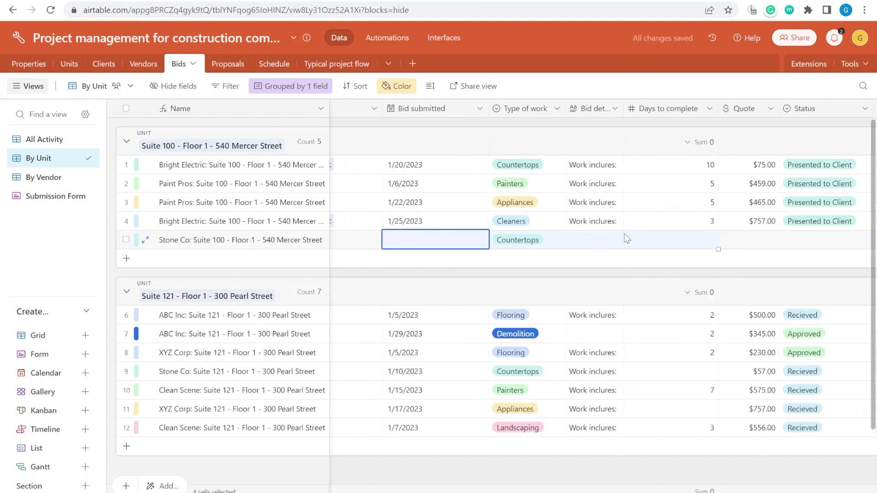
{"action": "left_click", "coordinate": [799, 240]}
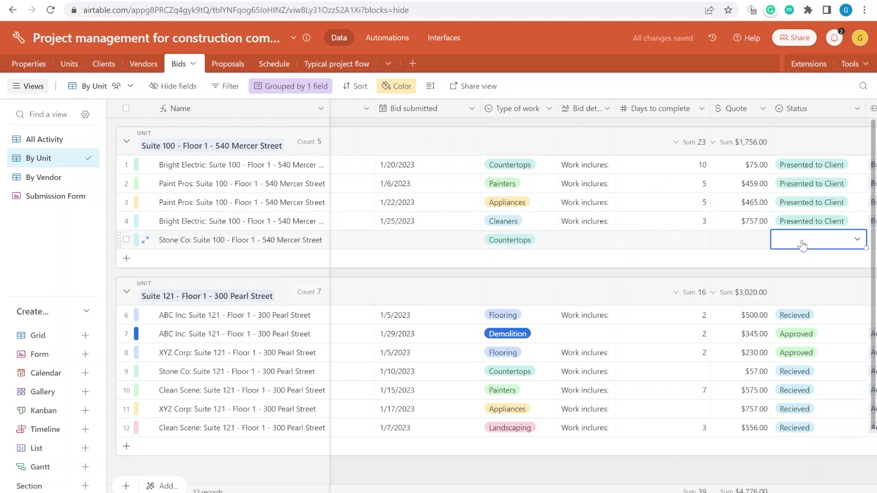
{"action": "left_click", "coordinate": [799, 240]}
{"action": "scroll", "coordinate": [815, 333], "scroll_direction": "down", "scroll_amount": 2}
{"action": "scroll", "coordinate": [815, 331], "scroll_direction": "up", "scroll_amount": 3}
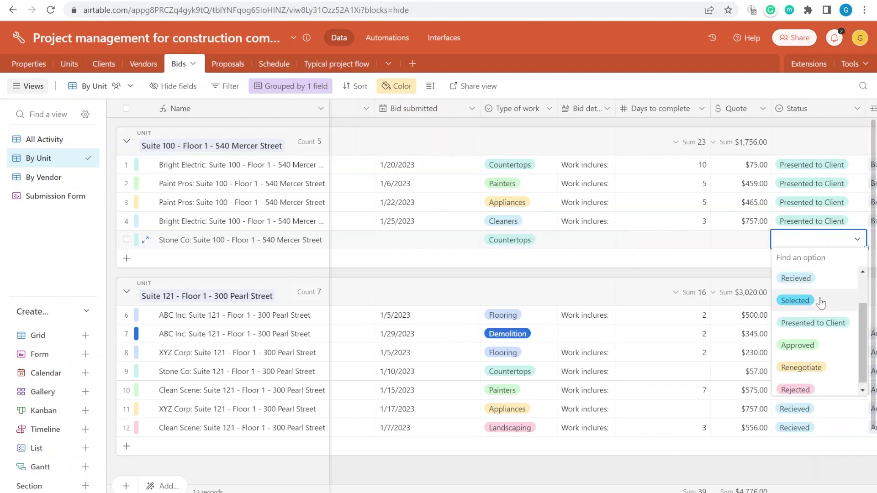
{"action": "left_click", "coordinate": [793, 270]}
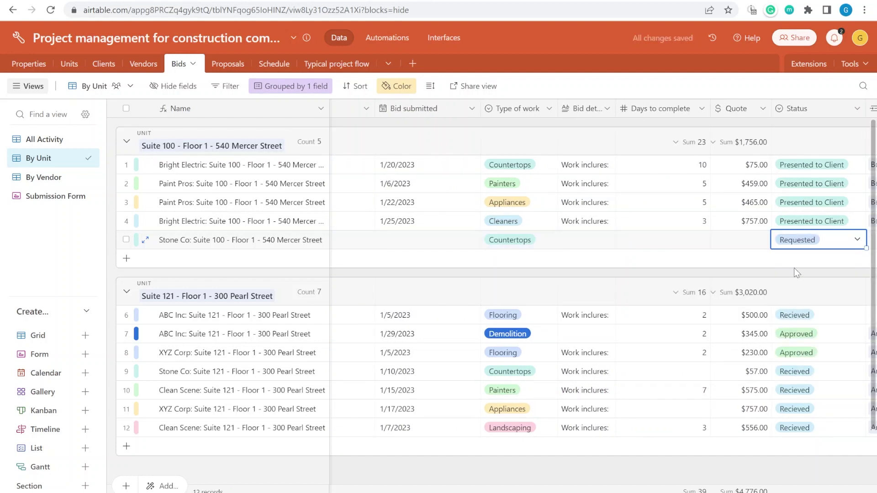
{"action": "left_click", "coordinate": [749, 237]}
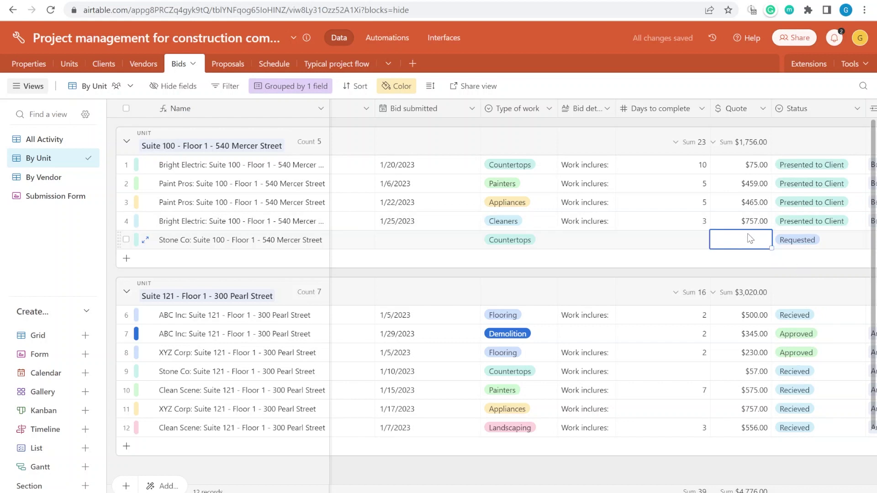
{"action": "left_click", "coordinate": [813, 245]}
{"action": "left_click", "coordinate": [814, 245]}
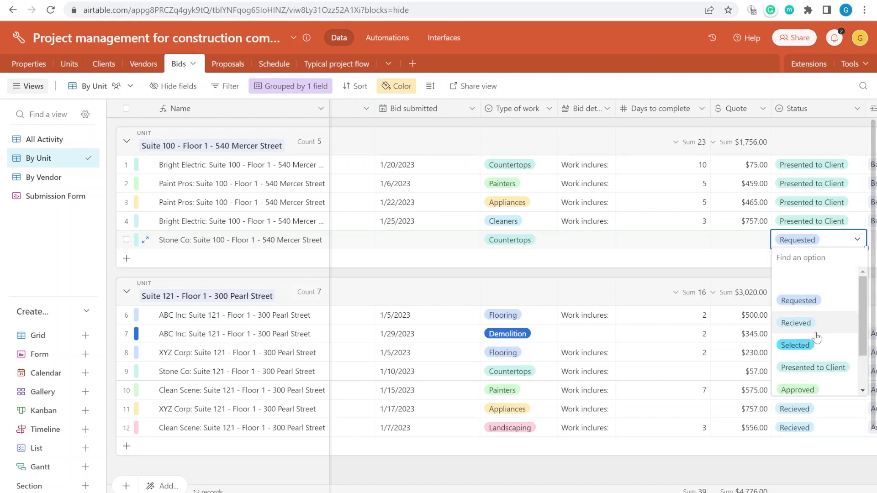
{"action": "scroll", "coordinate": [816, 340], "scroll_direction": "down", "scroll_amount": 2}
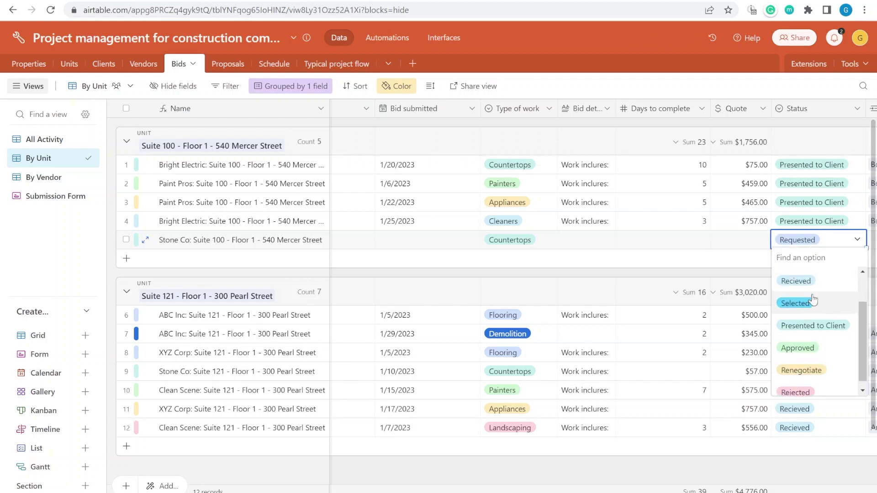
{"action": "scroll", "coordinate": [817, 343], "scroll_direction": "up", "scroll_amount": 2}
{"action": "left_click", "coordinate": [817, 346]}
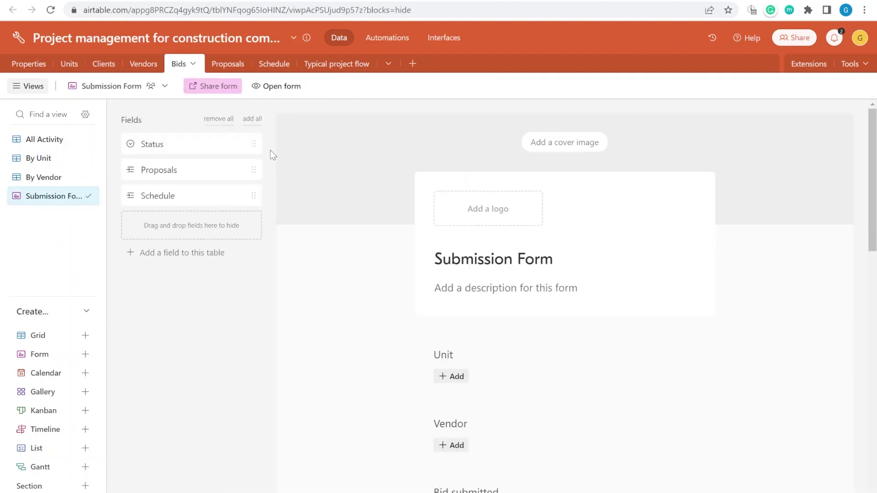
- In the form preview, leave Vendor unchosen and enter a Quote of 450
{"action": "scroll", "coordinate": [446, 221], "scroll_direction": "down", "scroll_amount": 3}
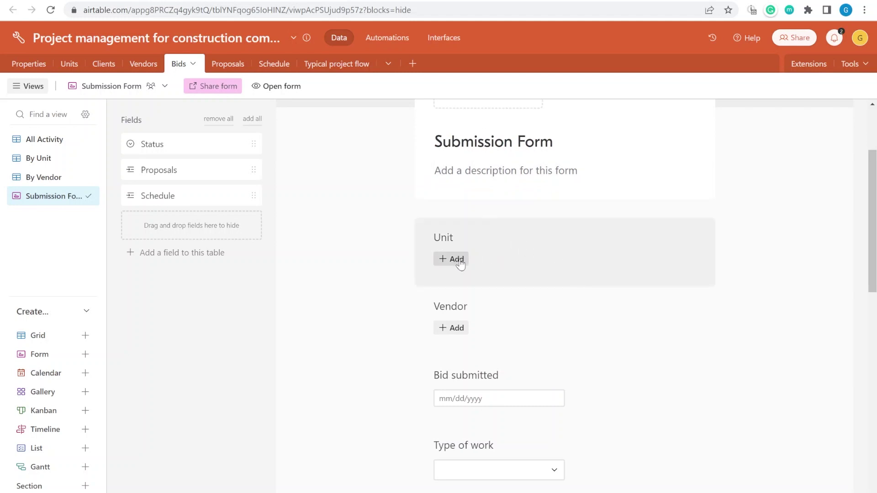
{"action": "scroll", "coordinate": [466, 261], "scroll_direction": "down", "scroll_amount": 3}
{"action": "left_click", "coordinate": [458, 210]}
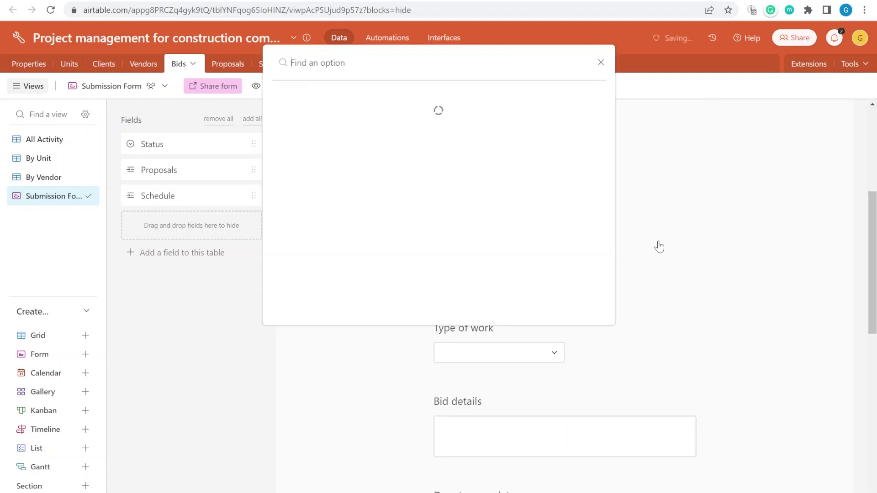
{"action": "left_click", "coordinate": [764, 227]}
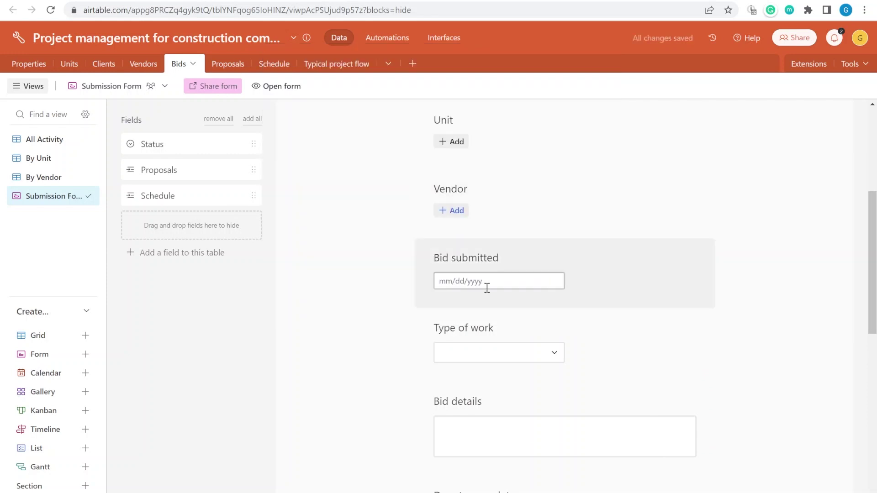
{"action": "scroll", "coordinate": [486, 286], "scroll_direction": "down", "scroll_amount": 3}
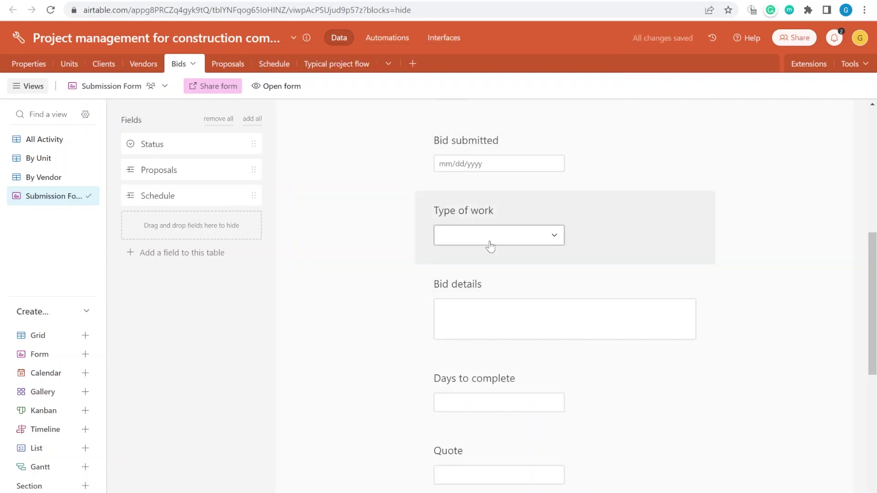
{"action": "scroll", "coordinate": [490, 246], "scroll_direction": "down", "scroll_amount": 3}
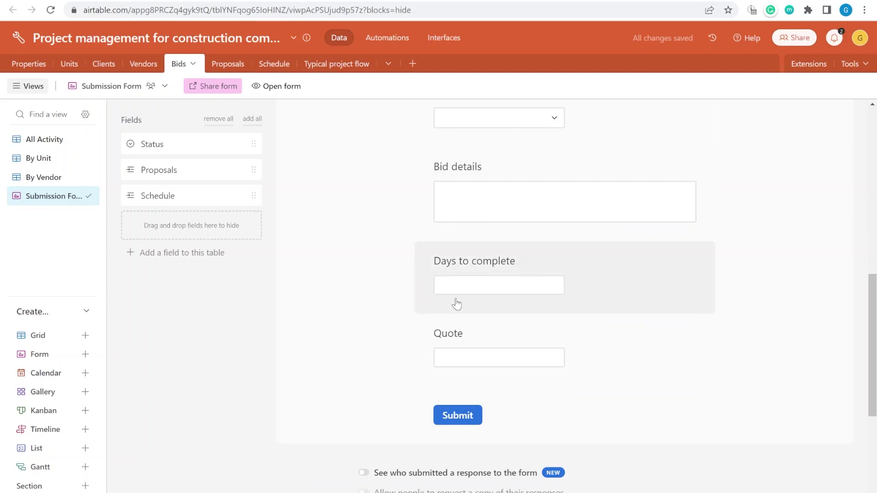
{"action": "left_click", "coordinate": [471, 357]}
{"action": "type", "text": "450"}
{"action": "left_click", "coordinate": [740, 331]}
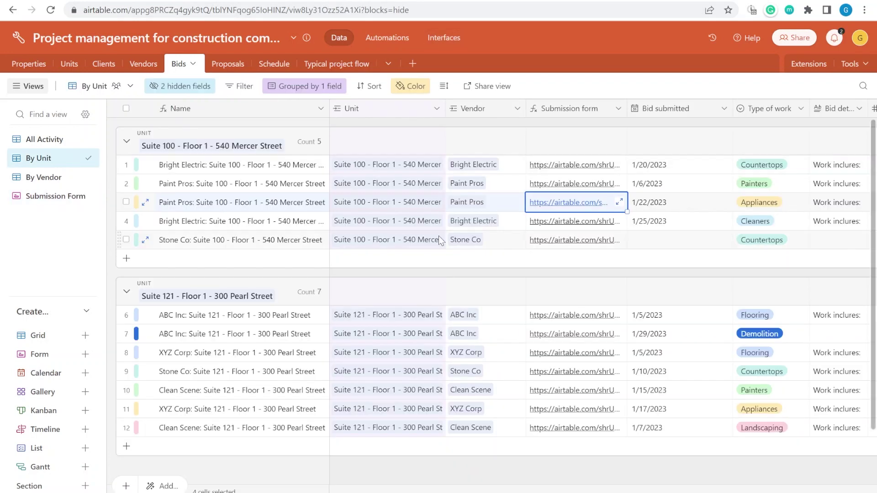
- Open the prefilled Submission form link from Stone Co's Suite 100 bid row
{"action": "left_click", "coordinate": [677, 241]}
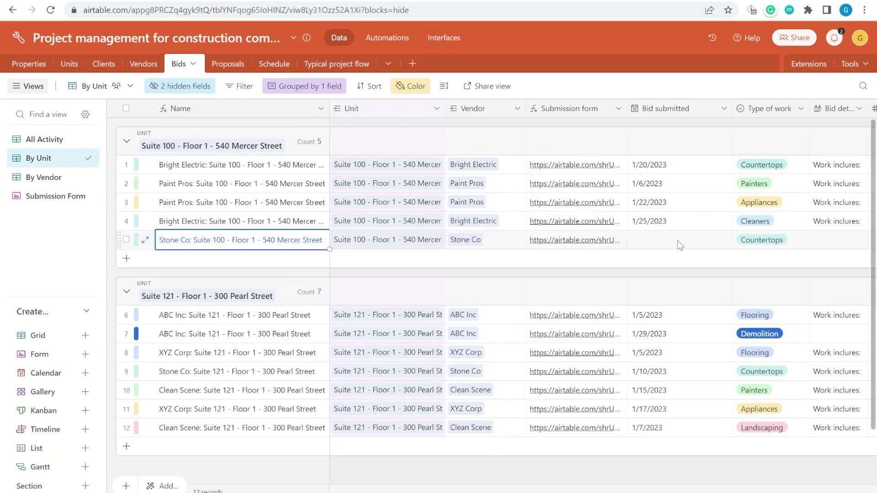
{"action": "scroll", "coordinate": [678, 240], "scroll_direction": "right", "scroll_amount": 6}
{"action": "left_click_drag", "start_coordinate": [757, 229], "coordinate": [675, 245]}
{"action": "scroll", "coordinate": [676, 246], "scroll_direction": "left", "scroll_amount": 5}
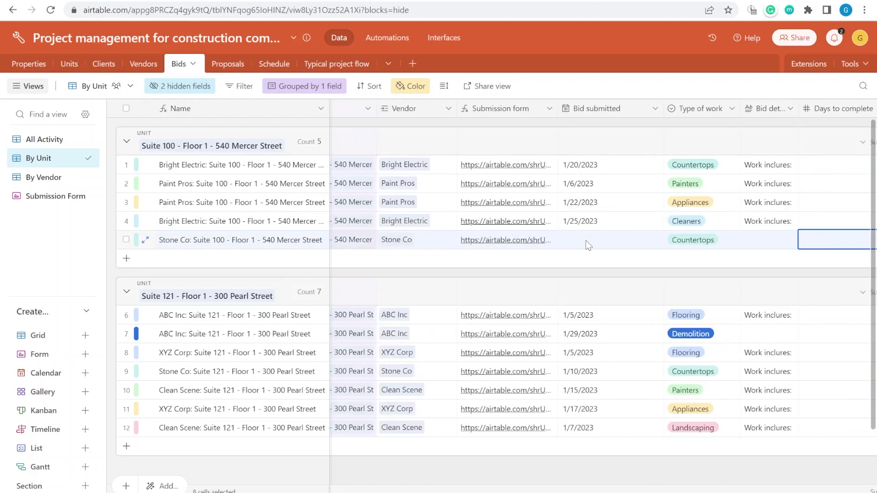
{"action": "left_click", "coordinate": [678, 240]}
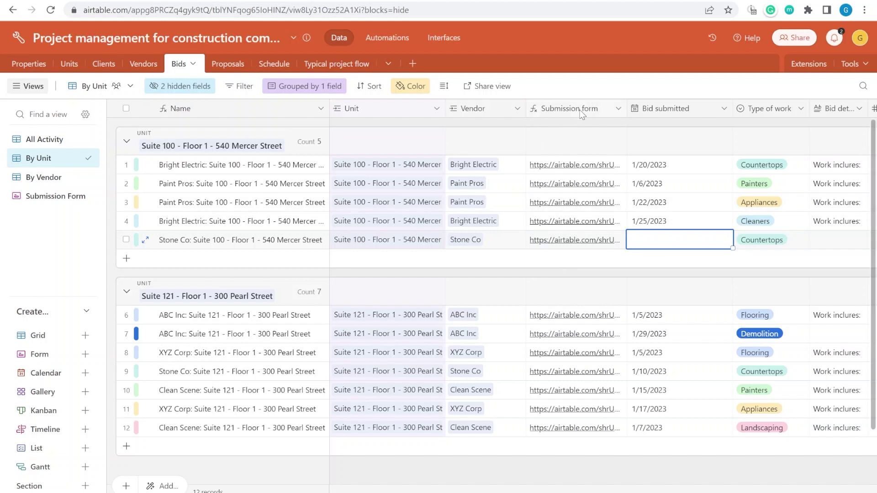
{"action": "left_click", "coordinate": [574, 234]}
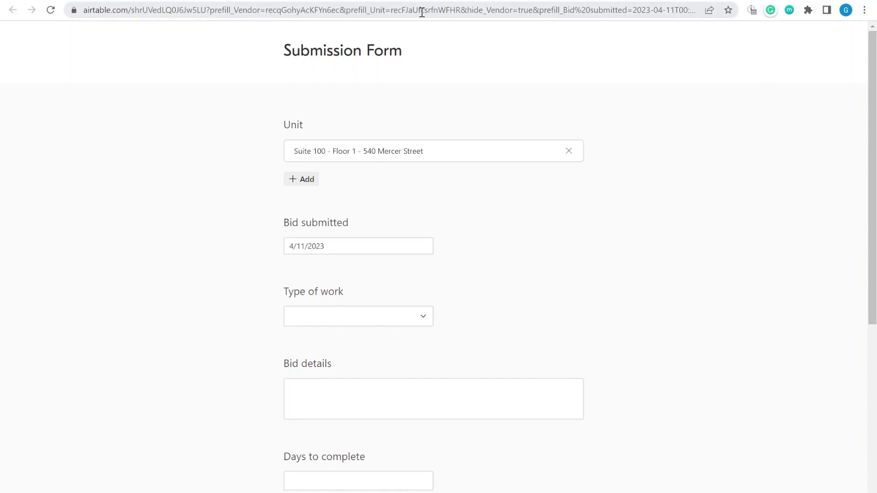
- Check the vendor record ID in the form URL and choose Cleaners as type of work
{"action": "left_click_drag", "start_coordinate": [257, 11], "coordinate": [323, 11]}
{"action": "left_click", "coordinate": [322, 153]}
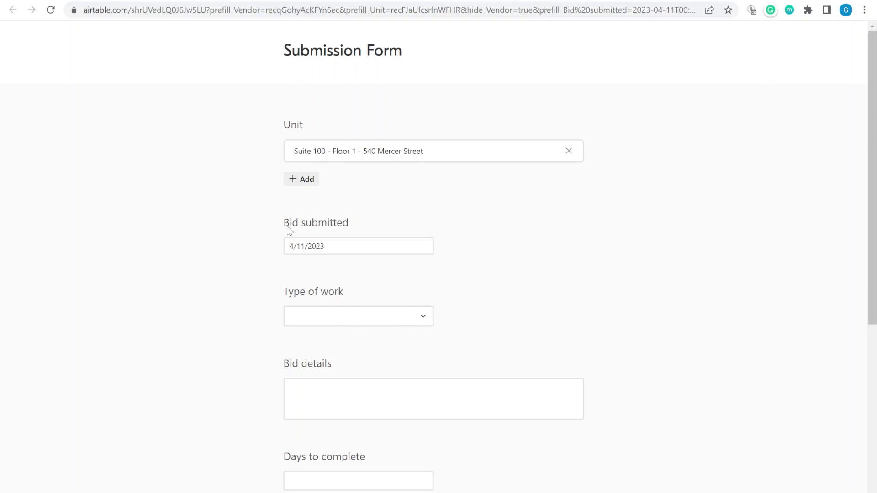
{"action": "scroll", "coordinate": [288, 234], "scroll_direction": "down", "scroll_amount": 2}
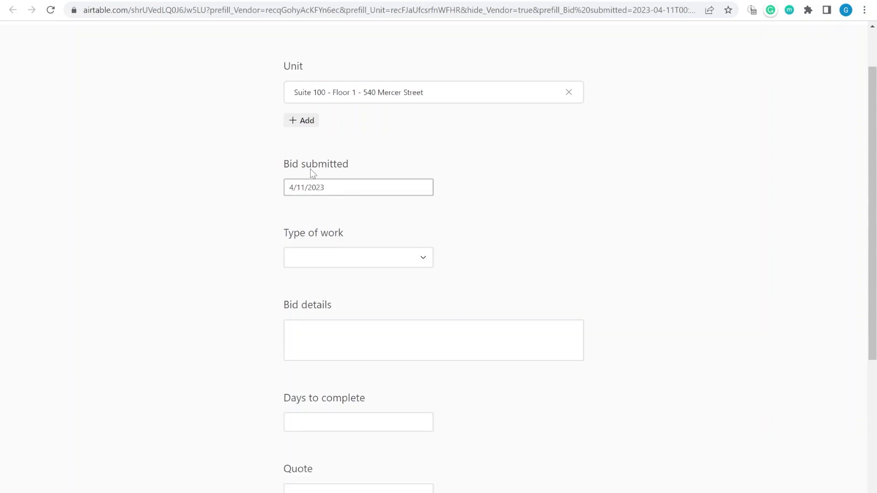
{"action": "scroll", "coordinate": [347, 182], "scroll_direction": "down", "scroll_amount": 1}
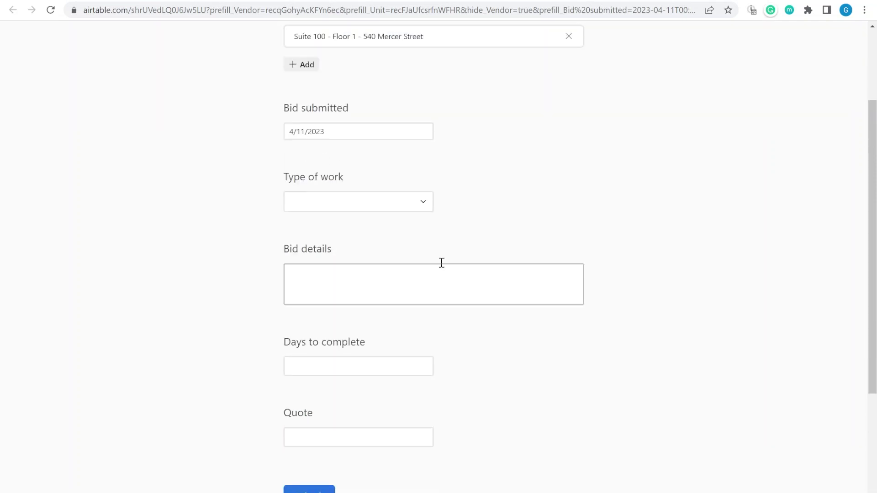
{"action": "scroll", "coordinate": [456, 190], "scroll_direction": "up", "scroll_amount": 2}
{"action": "scroll", "coordinate": [414, 285], "scroll_direction": "down", "scroll_amount": 1}
{"action": "left_click", "coordinate": [302, 262]}
{"action": "left_click", "coordinate": [357, 343]}
- Enter details 'teste', 10 days and a 450 quote, submit, and close the form
{"action": "left_click", "coordinate": [387, 349]}
{"action": "type", "text": "teste"}
{"action": "left_click", "coordinate": [327, 424]}
{"action": "type", "text": "10"}
{"action": "scroll", "coordinate": [327, 428], "scroll_direction": "down", "scroll_amount": 3}
{"action": "left_click", "coordinate": [354, 315]}
{"action": "type", "text": "450"}
{"action": "left_click", "coordinate": [307, 376]}
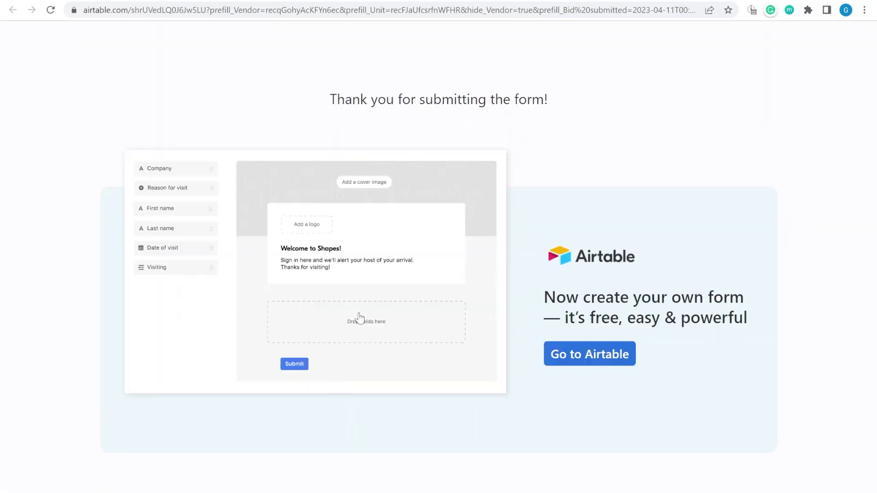
{"action": "key", "text": "ctrl+w"}
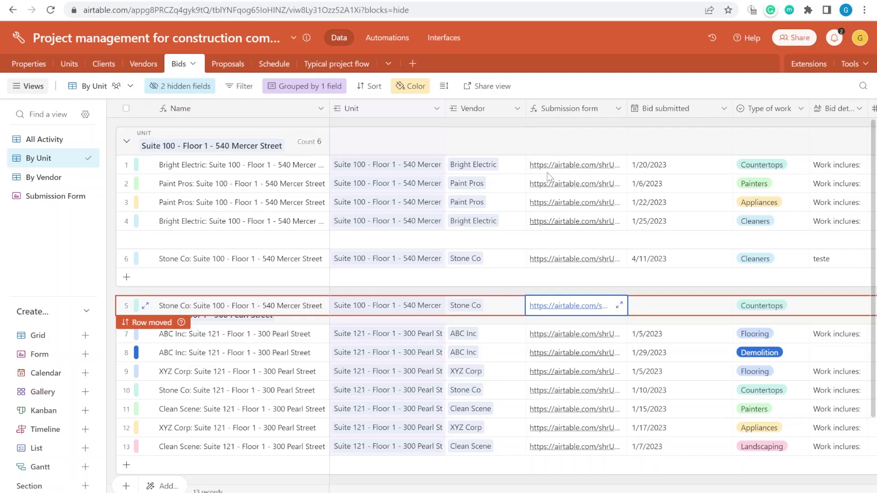
- Delete the old undated Stone Co Countertops bid record
{"action": "left_click", "coordinate": [247, 190]}
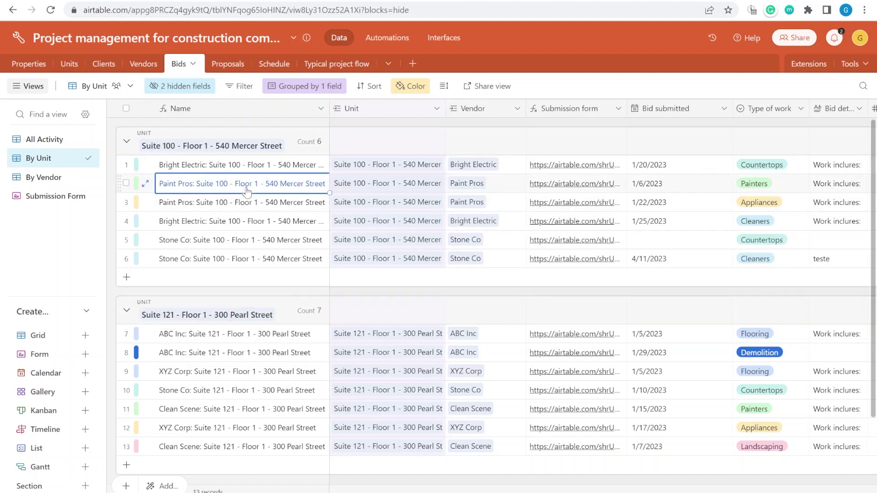
{"action": "left_click", "coordinate": [254, 223]}
{"action": "left_click", "coordinate": [683, 247]}
{"action": "right_click", "coordinate": [260, 251]}
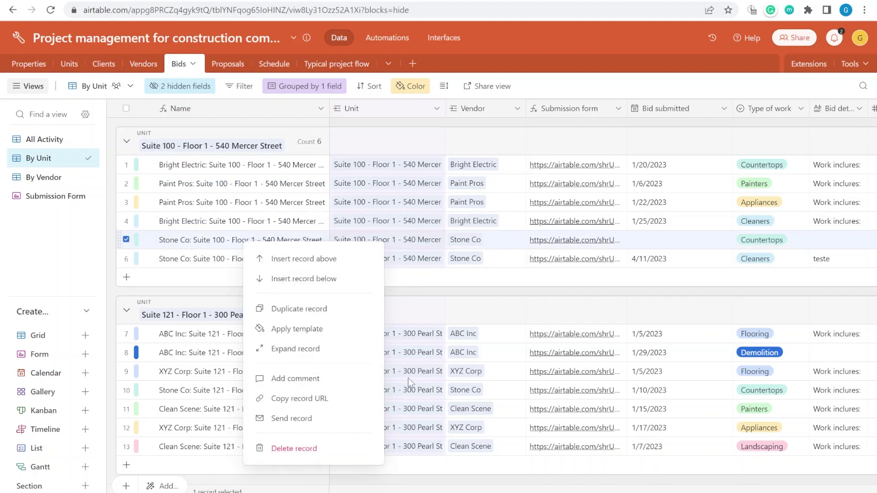
{"action": "left_click", "coordinate": [301, 449]}
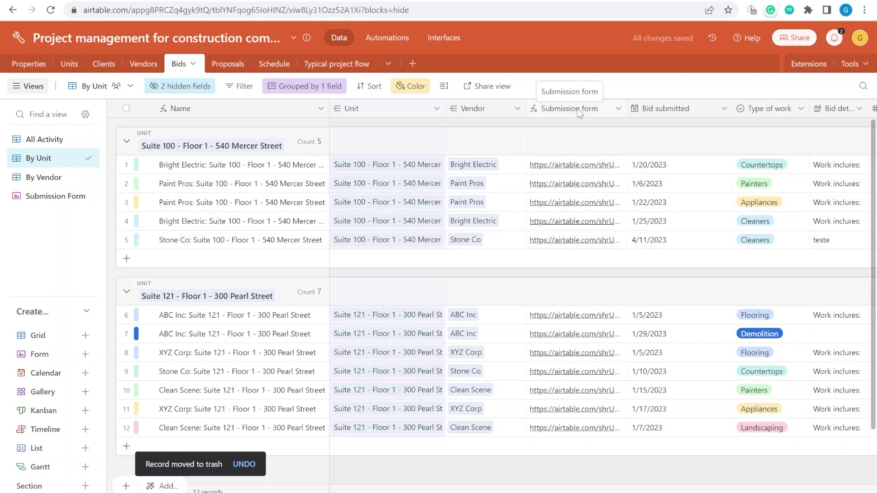
- Open the Submission form field's formula and highlight its prefill_Unit part
{"action": "left_click", "coordinate": [648, 203]}
{"action": "scroll", "coordinate": [480, 113], "scroll_direction": "right", "scroll_amount": 3}
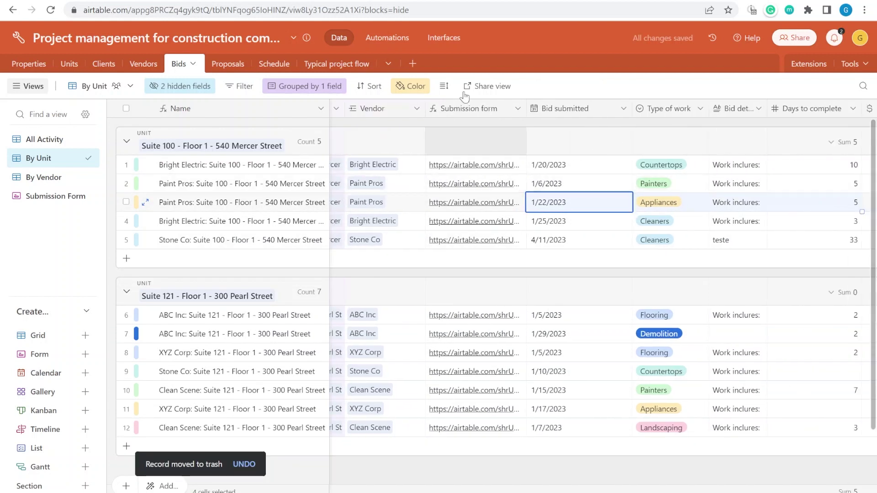
{"action": "double_click", "coordinate": [480, 113]}
{"action": "left_click_drag", "start_coordinate": [358, 258], "coordinate": [412, 258]}
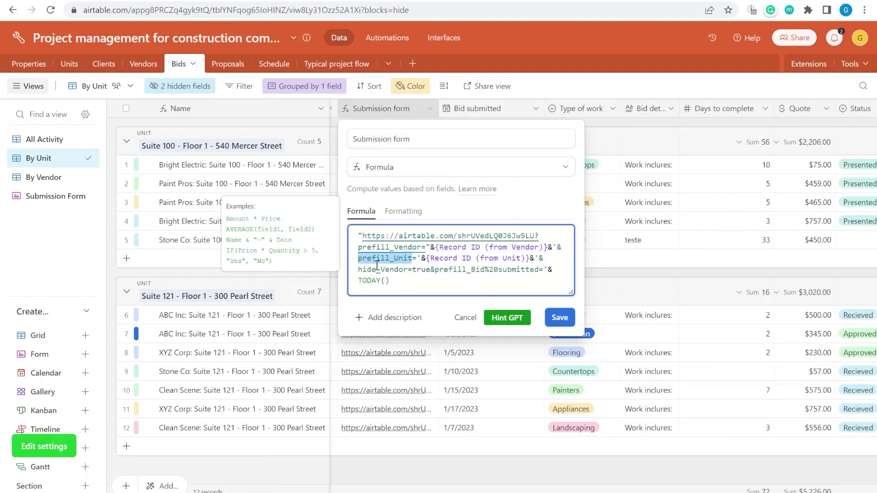
- Review the formula's Unit and Vendor record ID references and its hide_Vendor part
{"action": "left_click", "coordinate": [505, 260]}
{"action": "left_click", "coordinate": [489, 248]}
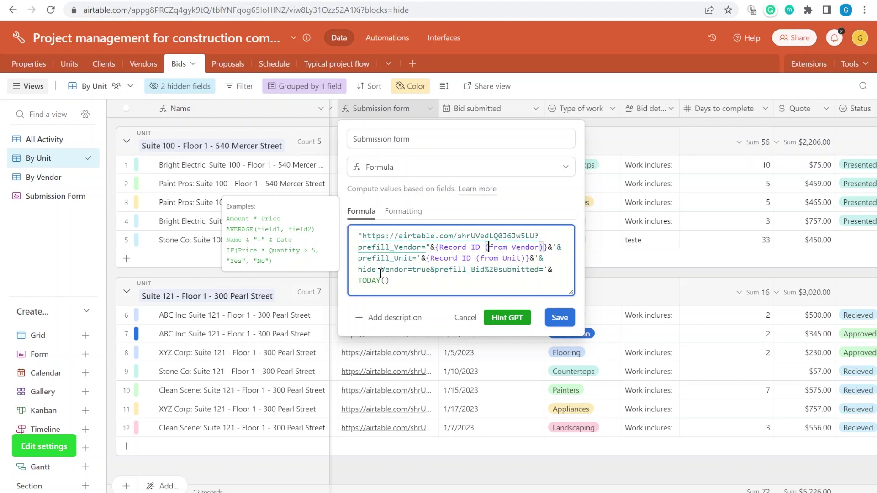
{"action": "left_click_drag", "start_coordinate": [365, 272], "coordinate": [396, 271]}
{"action": "left_click", "coordinate": [416, 270]}
- Check the Bid submitted prefill, save the Submission form formula, and list the 2 hidden fields
{"action": "left_click_drag", "start_coordinate": [448, 270], "coordinate": [539, 270]}
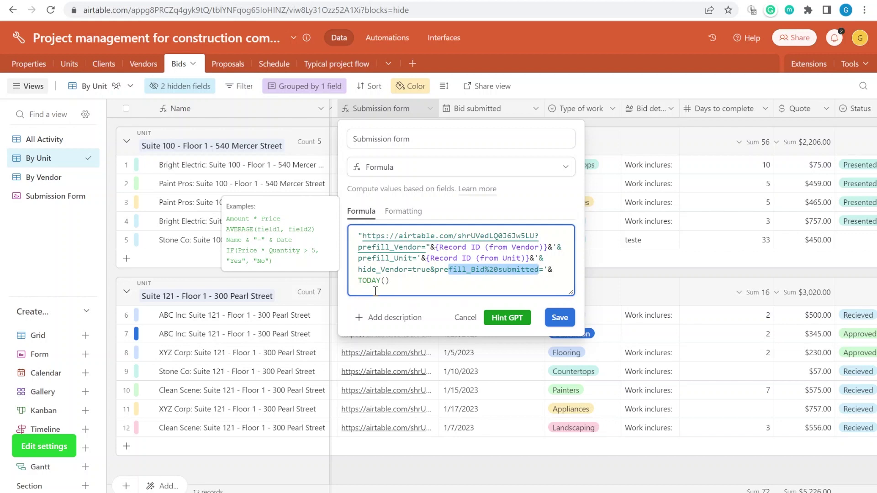
{"action": "left_click_drag", "start_coordinate": [439, 247], "coordinate": [475, 248]}
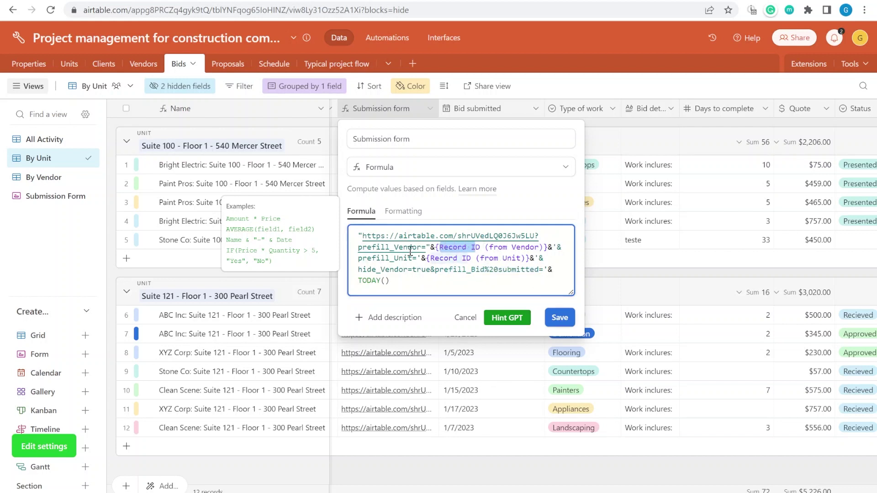
{"action": "left_click", "coordinate": [560, 318]}
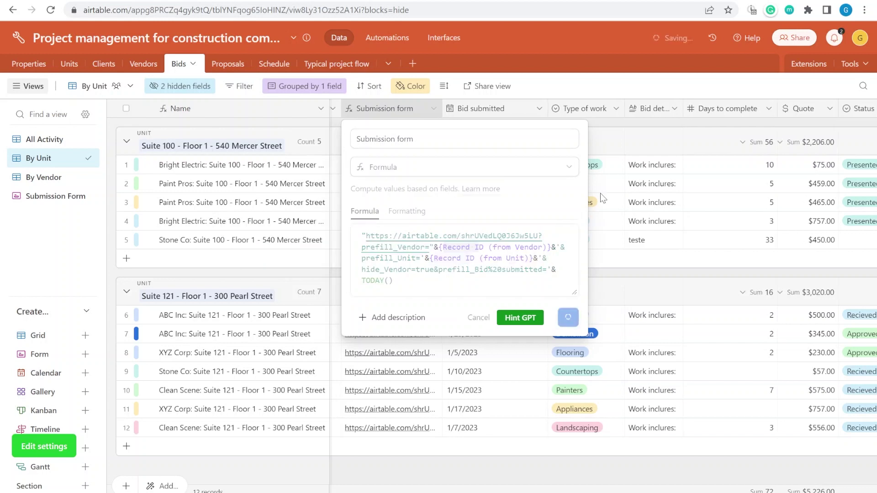
{"action": "left_click", "coordinate": [208, 88]}
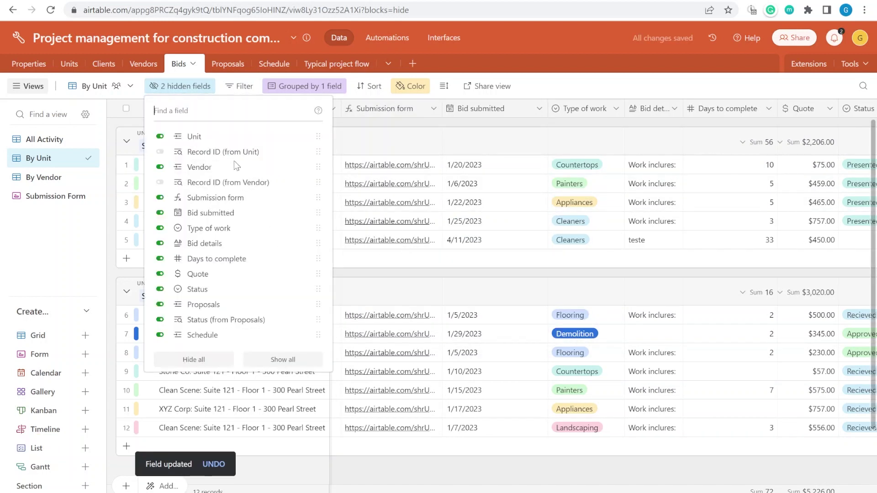
- Check each vendor's ID in the Vendors Record ID field, then return to the Bids grid
{"action": "key", "text": "Escape"}
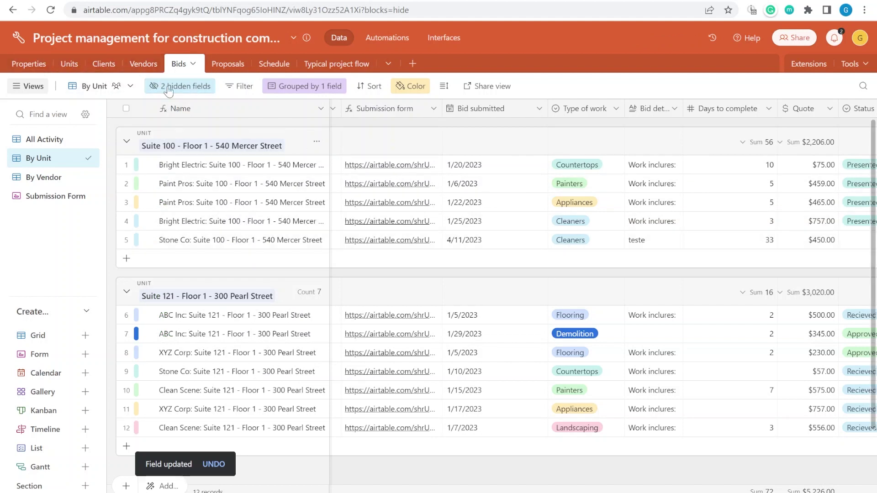
{"action": "left_click", "coordinate": [143, 63]}
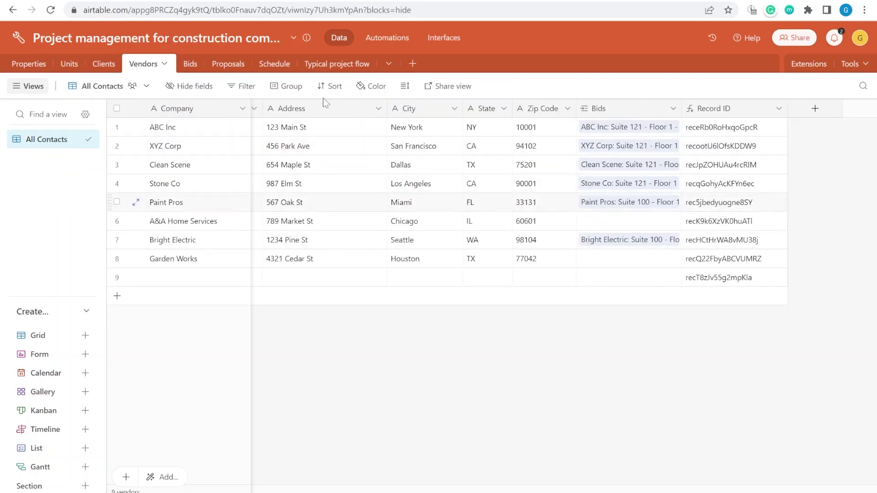
{"action": "left_click", "coordinate": [188, 64]}
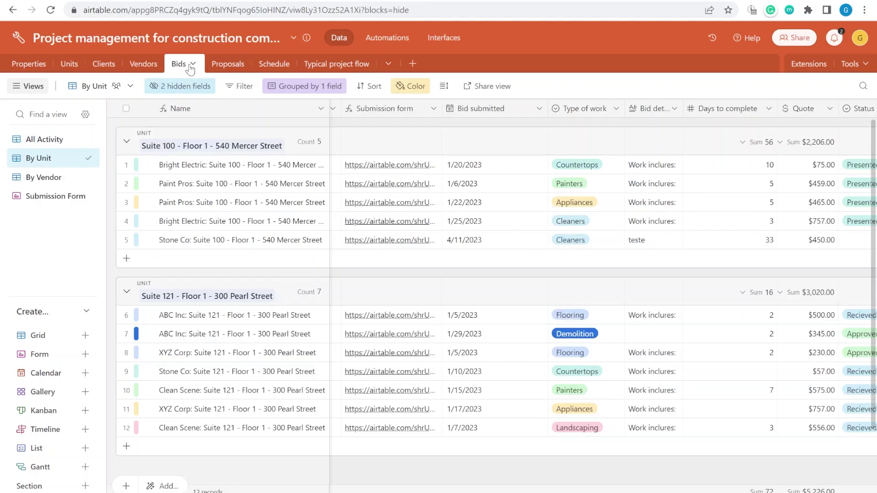
{"action": "left_click", "coordinate": [541, 202]}
{"action": "scroll", "coordinate": [499, 212], "scroll_direction": "right", "scroll_amount": 4}
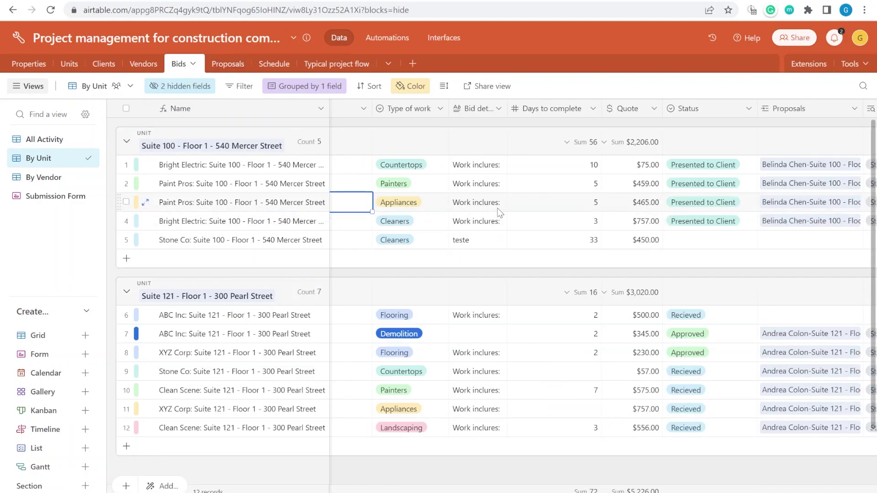
- Change the Suite 121 proposal's Status from Todo to In progress in the Proposals grid
{"action": "scroll", "coordinate": [527, 194], "scroll_direction": "left", "scroll_amount": 4}
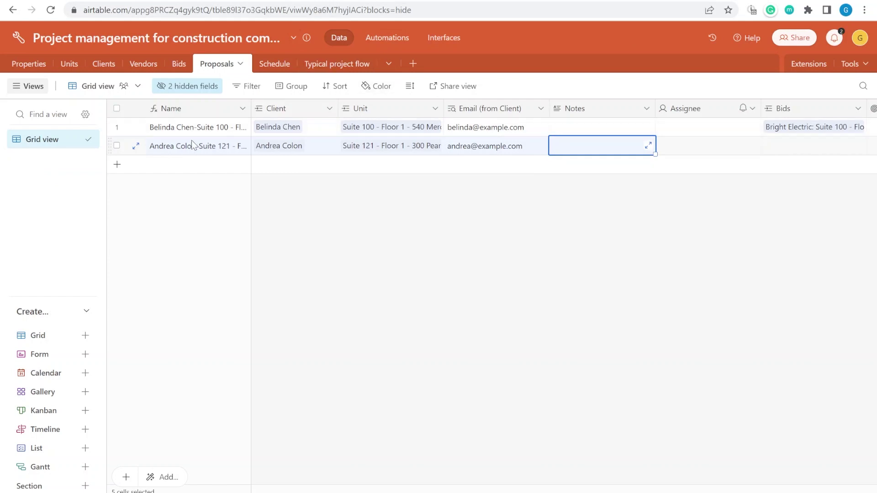
{"action": "left_click", "coordinate": [322, 146]}
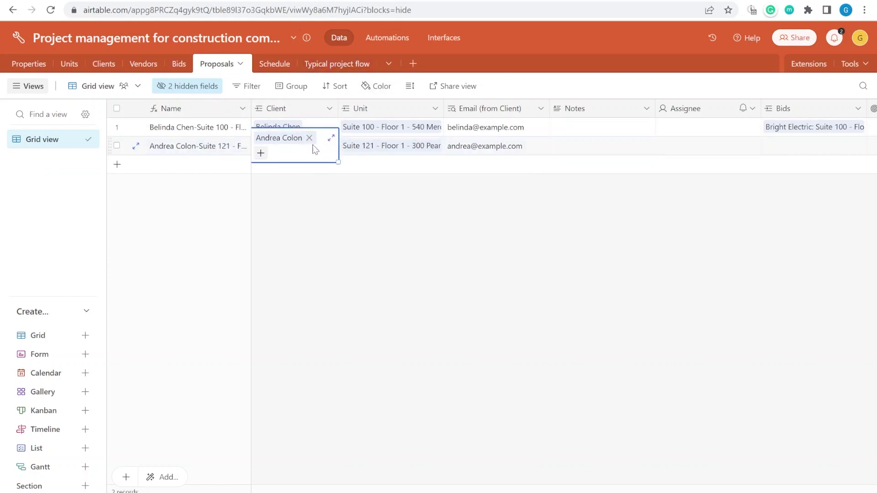
{"action": "left_click", "coordinate": [493, 149]}
{"action": "left_click", "coordinate": [574, 147]}
{"action": "scroll", "coordinate": [692, 146], "scroll_direction": "right", "scroll_amount": 5}
{"action": "left_click", "coordinate": [731, 146], "text": "shift"}
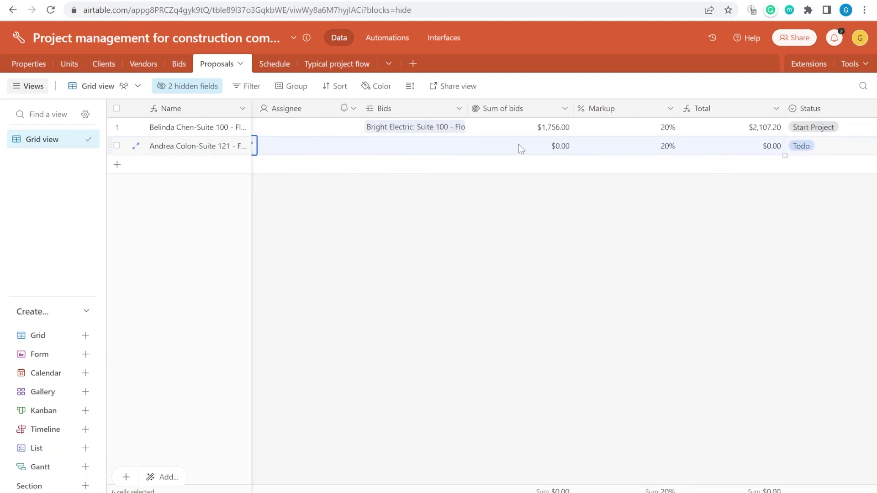
{"action": "left_click", "coordinate": [822, 153]}
{"action": "left_click", "coordinate": [798, 150]}
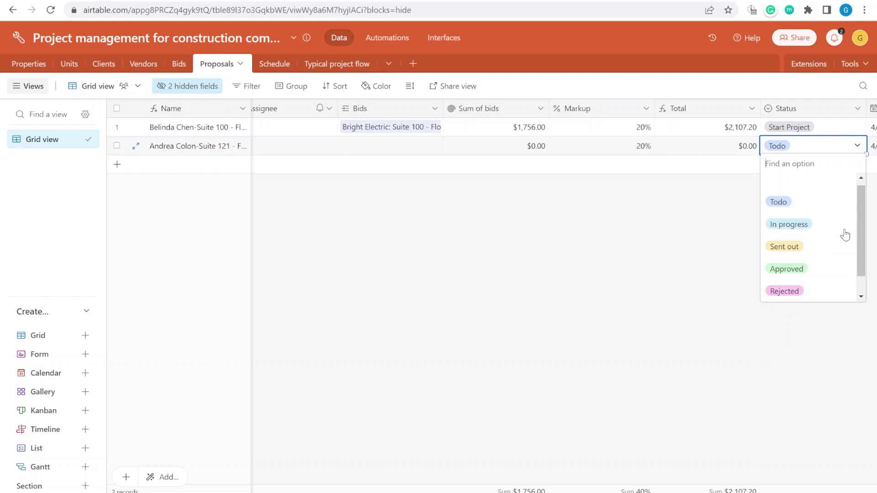
{"action": "left_click", "coordinate": [816, 226]}
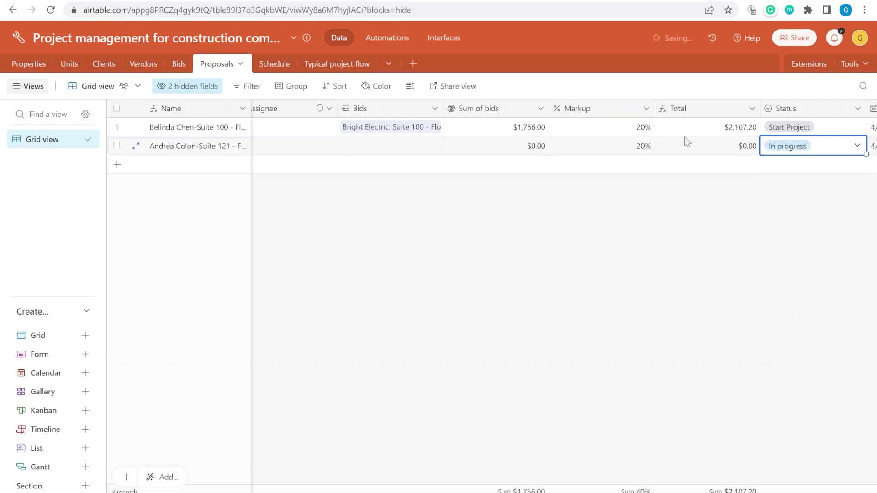
{"action": "left_click", "coordinate": [182, 68]}
- Copy the Suite 121 proposal's name from the Proposals table
{"action": "left_click", "coordinate": [219, 68]}
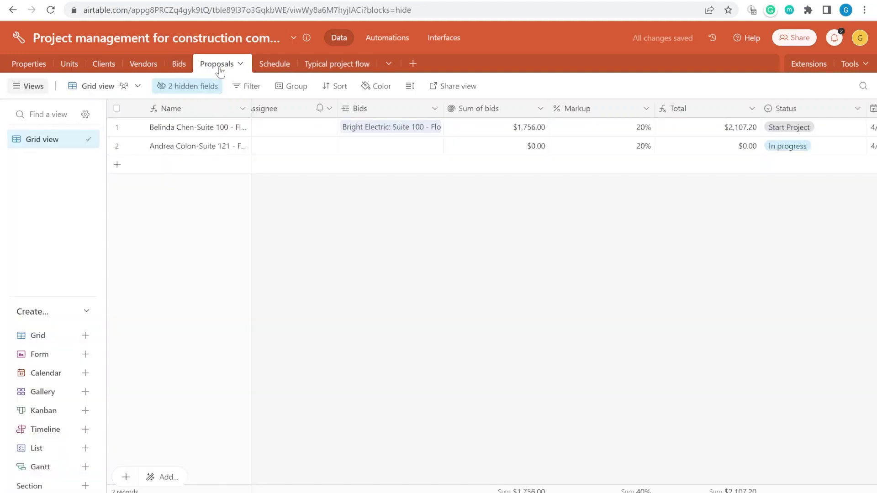
{"action": "left_click", "coordinate": [190, 148]}
{"action": "key", "text": "ctrl+c"}
- Mark the ABC Inc demolition bid in row 7 of Bids as Selected
{"action": "left_click", "coordinate": [179, 64]}
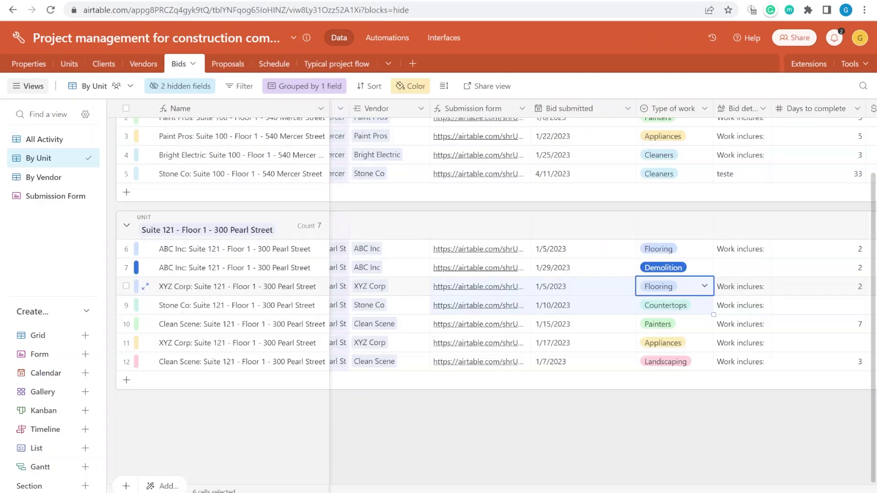
{"action": "key", "text": "Right"}
{"action": "key", "text": "Right"}
{"action": "key", "text": "Right"}
{"action": "key", "text": "Right"}
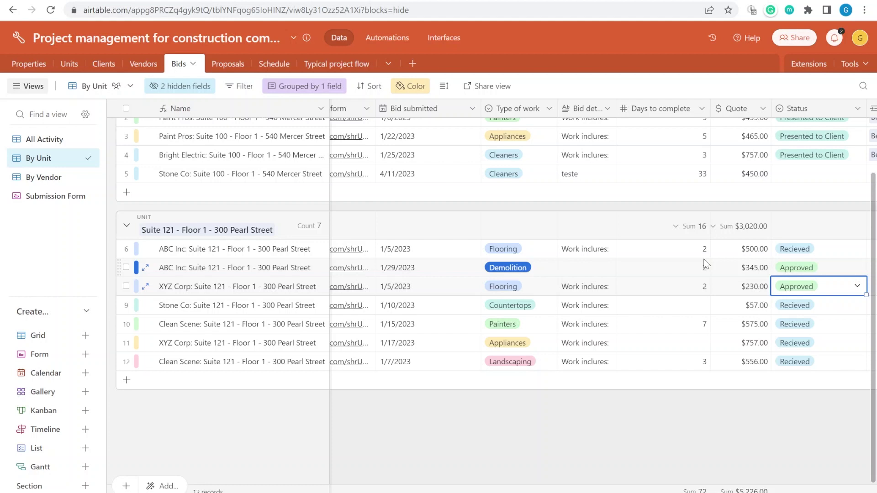
{"action": "key", "text": "Right"}
{"action": "left_click", "coordinate": [722, 323]}
{"action": "left_click", "coordinate": [724, 310]}
{"action": "left_click", "coordinate": [722, 269]}
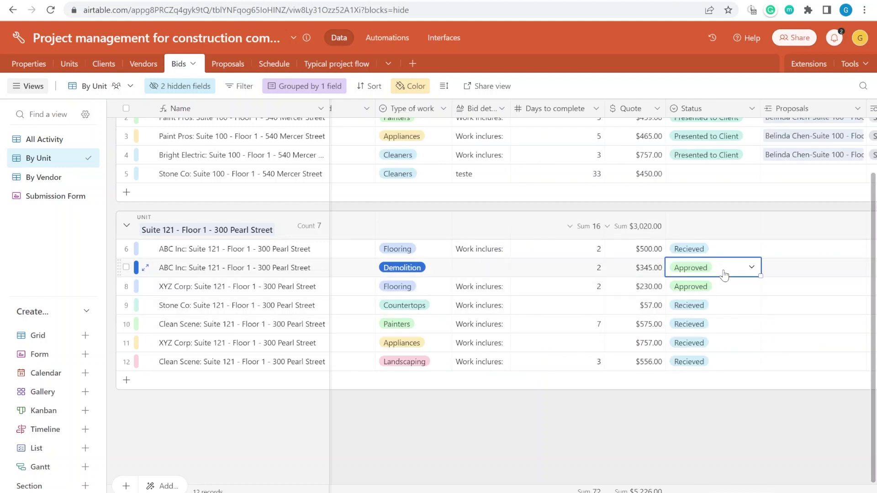
{"action": "left_click", "coordinate": [723, 268]}
{"action": "left_click", "coordinate": [719, 378]}
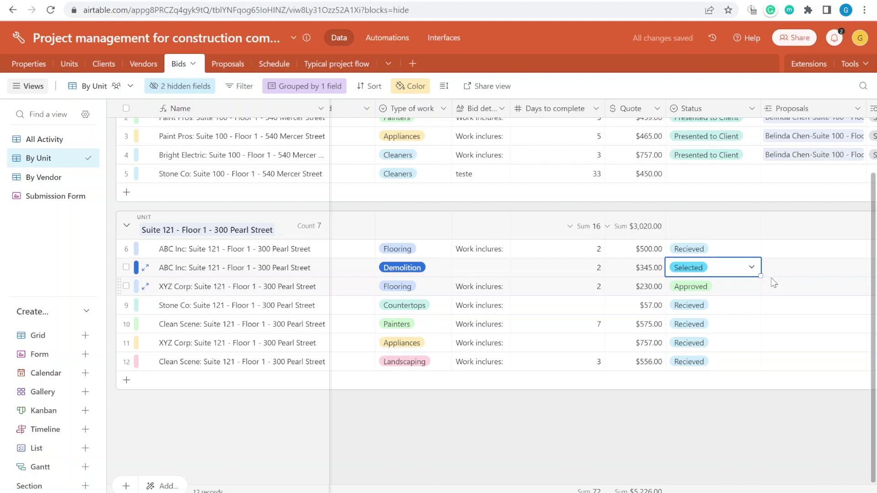
- Fill Selected down rows 8–12 and link rows 7–12 to the Suite 121 proposal
{"action": "left_click_drag", "start_coordinate": [760, 276], "coordinate": [734, 363]}
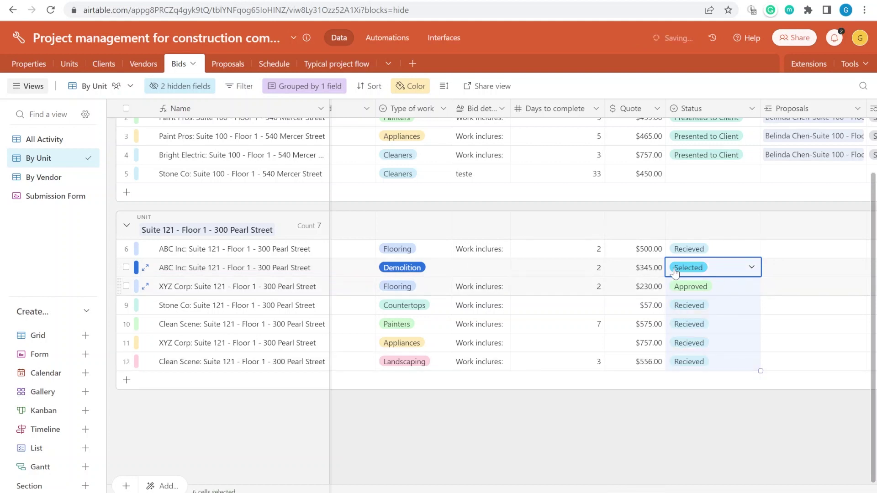
{"action": "left_click", "coordinate": [776, 273]}
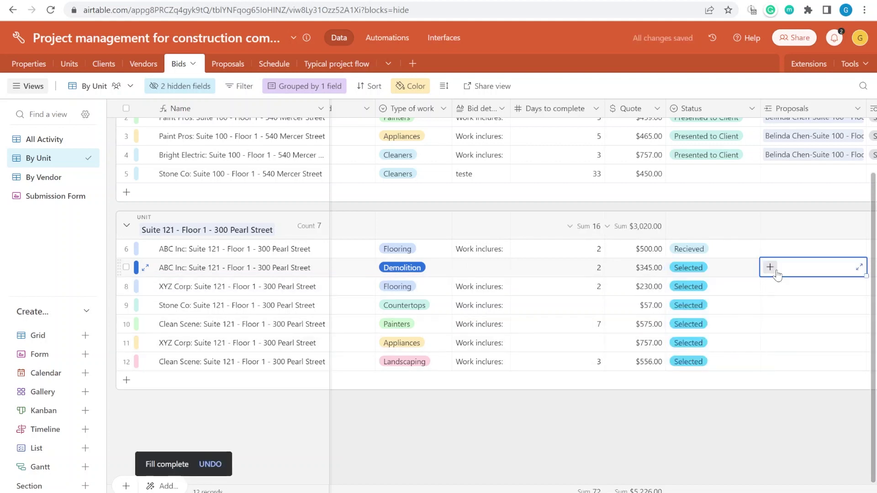
{"action": "key", "text": "ctrl+v"}
{"action": "left_click_drag", "start_coordinate": [772, 287], "coordinate": [771, 368]}
{"action": "key", "text": "ctrl+v"}
{"action": "key", "text": "ctrl+v"}
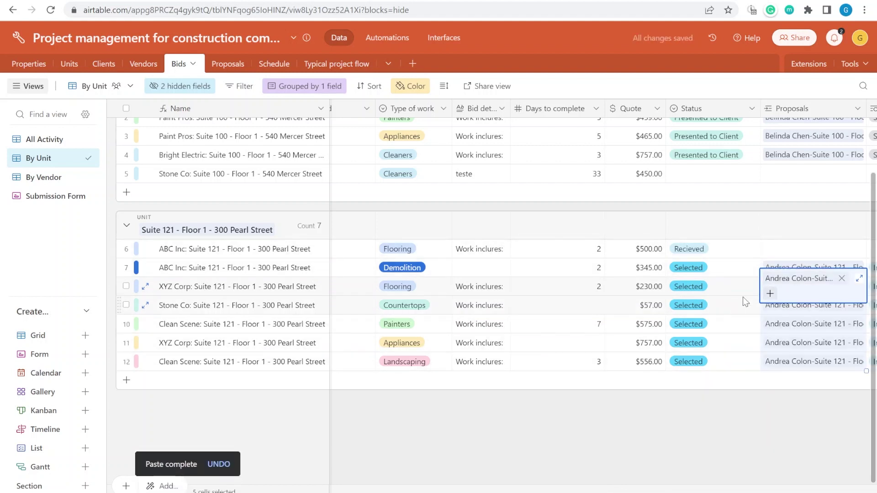
- Verify Suite 121's $2,520.00 sum of bids and $3,024.00 total, then open Dashboard 1
{"action": "left_click", "coordinate": [227, 64]}
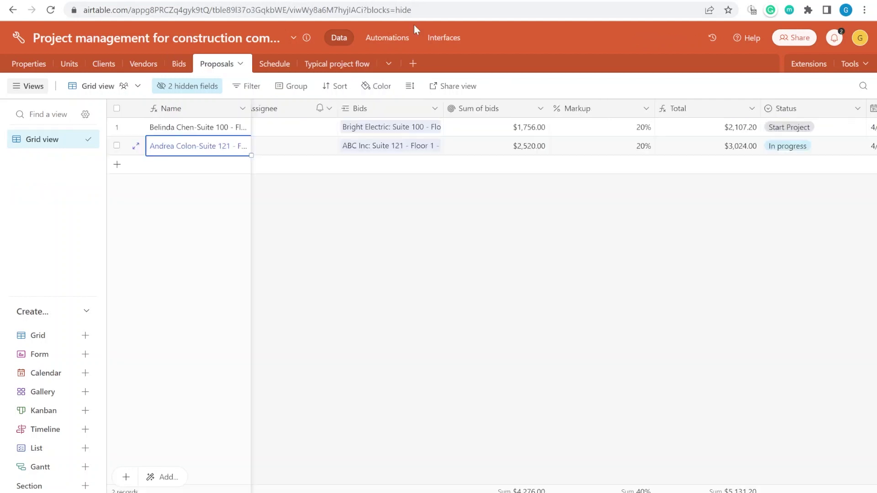
{"action": "left_click_drag", "start_coordinate": [504, 145], "coordinate": [560, 148]}
{"action": "left_click", "coordinate": [726, 149]}
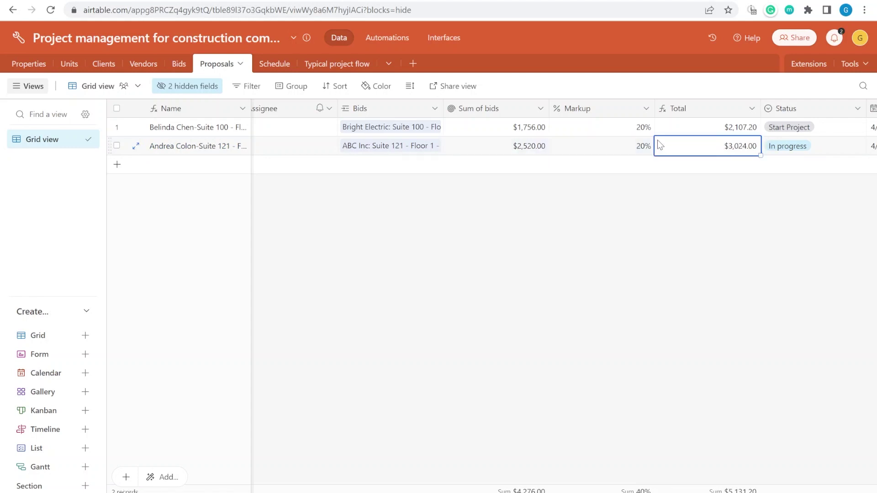
{"action": "key", "text": "Right"}
{"action": "key", "text": "Left"}
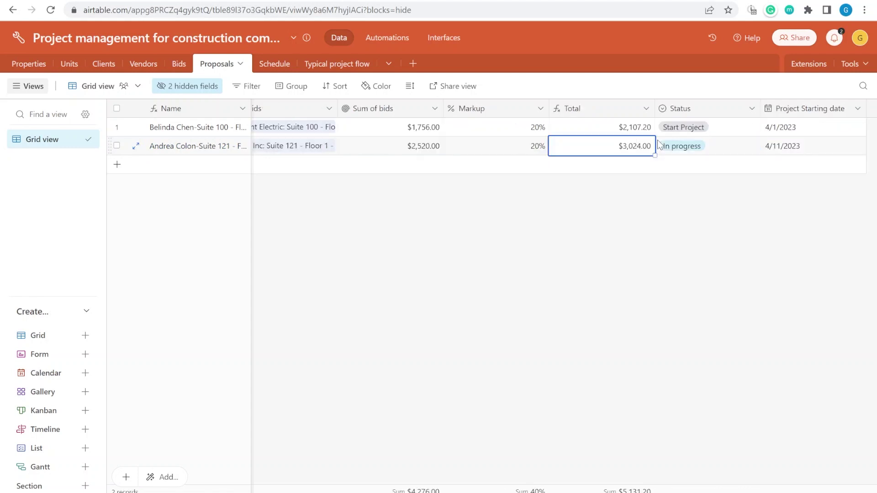
{"action": "key", "text": "Left"}
{"action": "key", "text": "Left"}
{"action": "key", "text": "Left"}
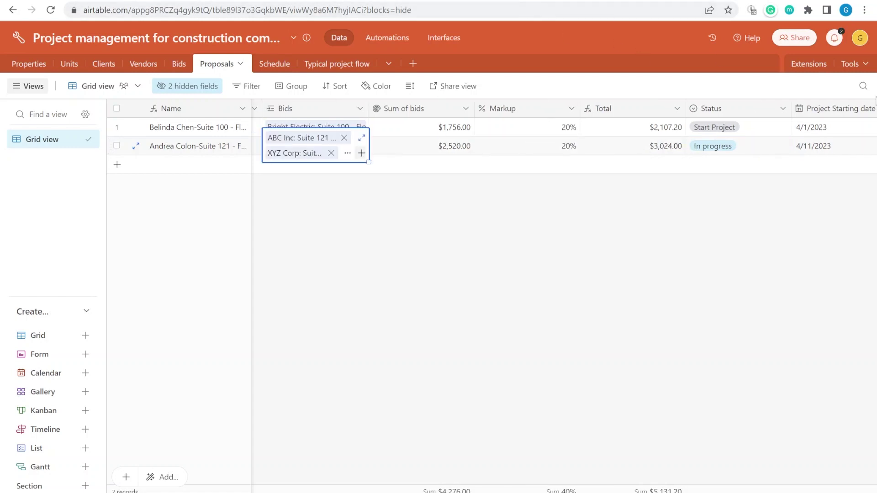
{"action": "left_click", "coordinate": [816, 66]}
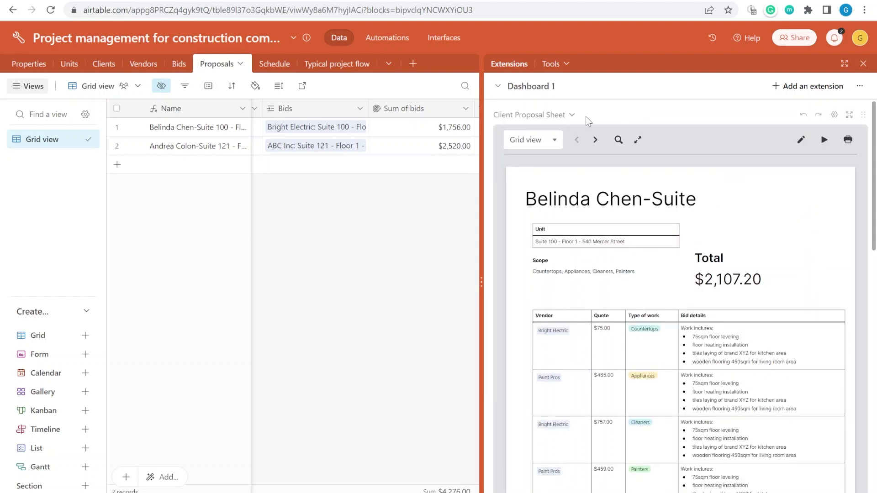
- Start renaming the proposal sheet extension and scroll through the Suite 100 preview
{"action": "left_click", "coordinate": [564, 119]}
{"action": "left_click", "coordinate": [571, 141]}
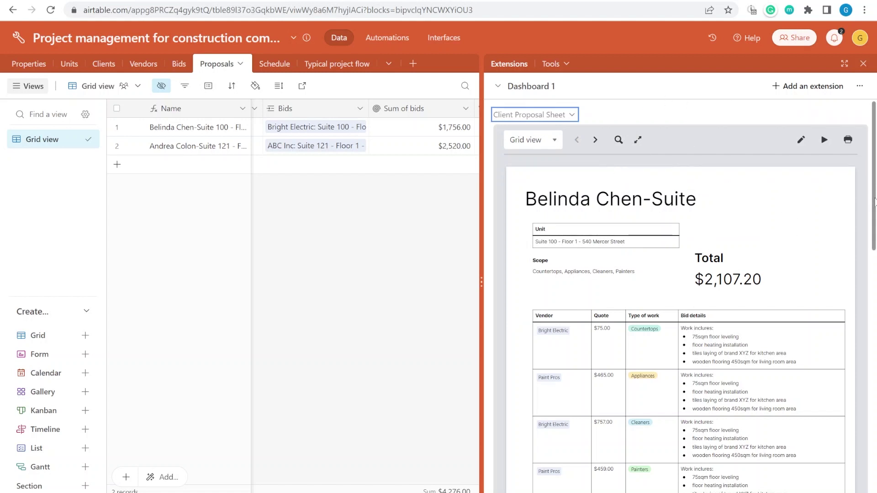
{"action": "scroll", "coordinate": [874, 201], "scroll_direction": "down", "scroll_amount": 2}
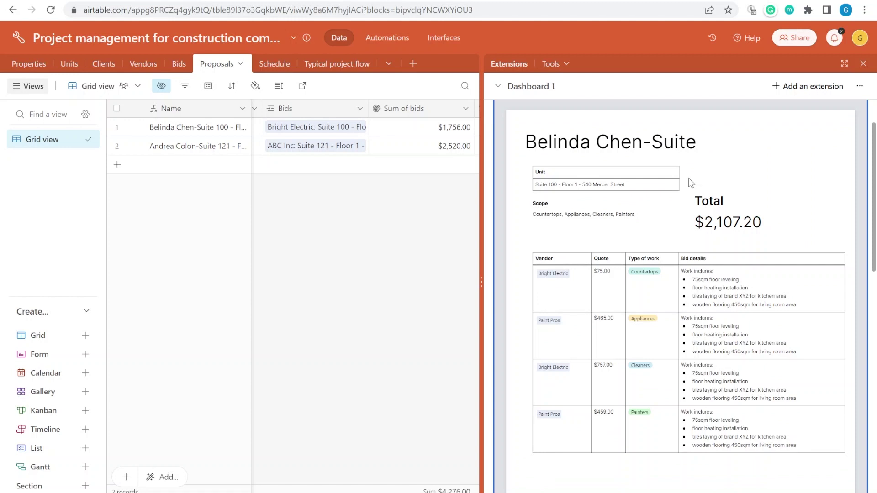
{"action": "scroll", "coordinate": [831, 217], "scroll_direction": "up", "scroll_amount": 2}
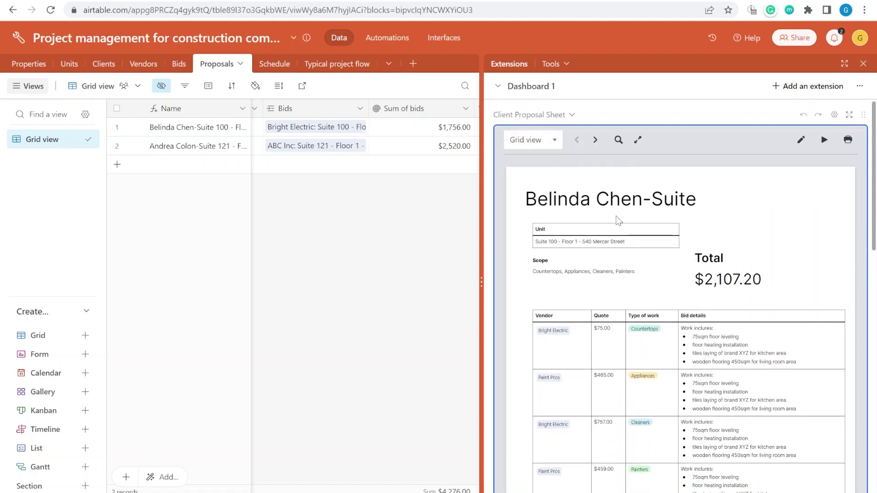
{"action": "scroll", "coordinate": [760, 269], "scroll_direction": "down", "scroll_amount": 2}
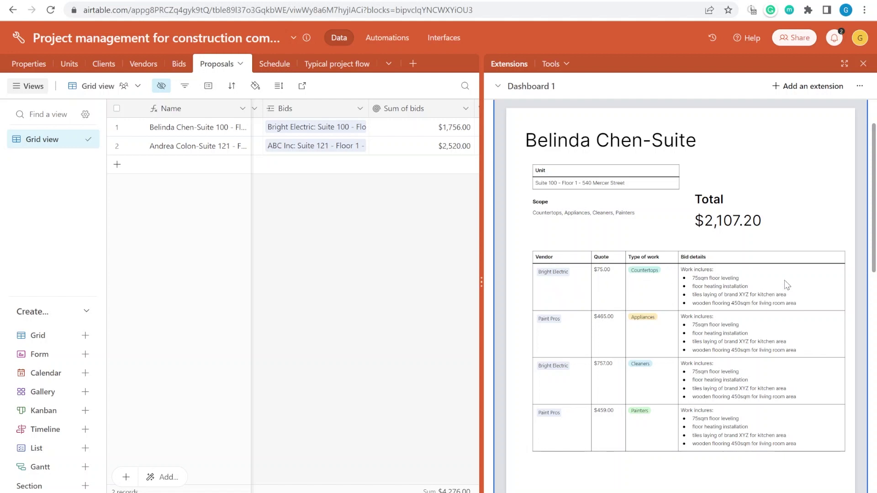
{"action": "scroll", "coordinate": [786, 285], "scroll_direction": "down", "scroll_amount": 2}
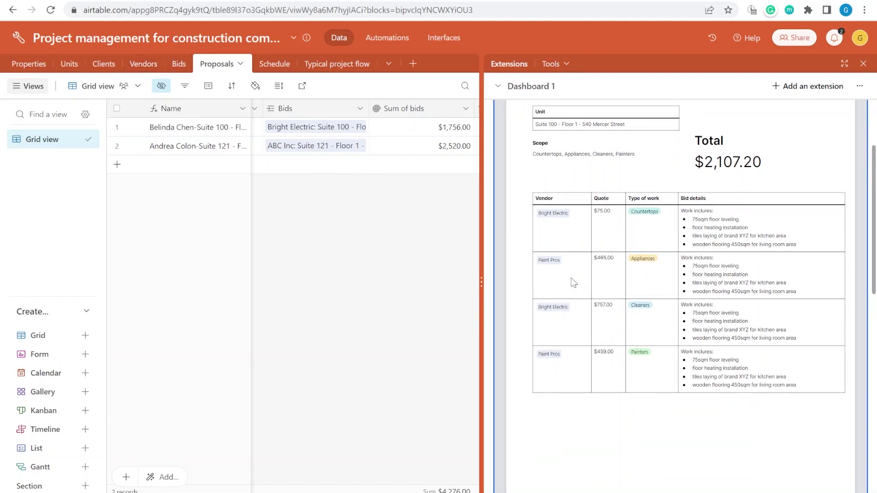
{"action": "scroll", "coordinate": [819, 286], "scroll_direction": "down", "scroll_amount": 2}
{"action": "scroll", "coordinate": [814, 286], "scroll_direction": "up", "scroll_amount": 5}
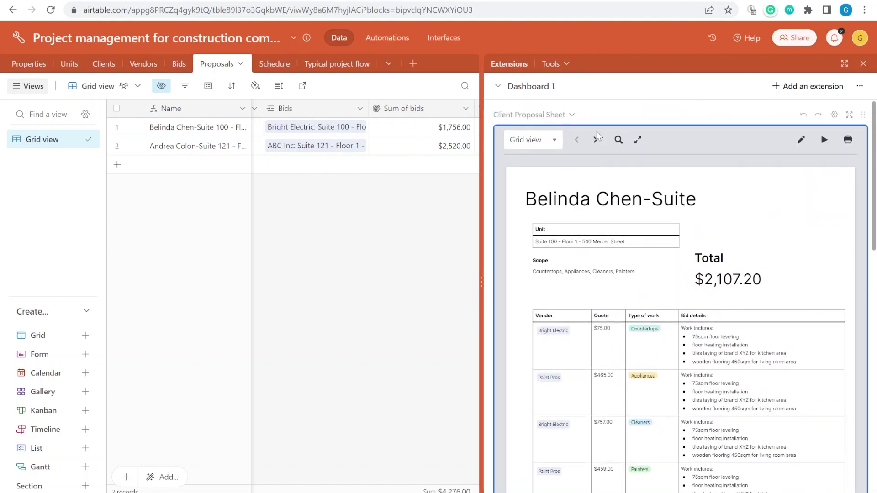
- Advance the sheet to the Suite 121 proposal and highlight its $3,024.00 total
{"action": "left_click", "coordinate": [595, 140]}
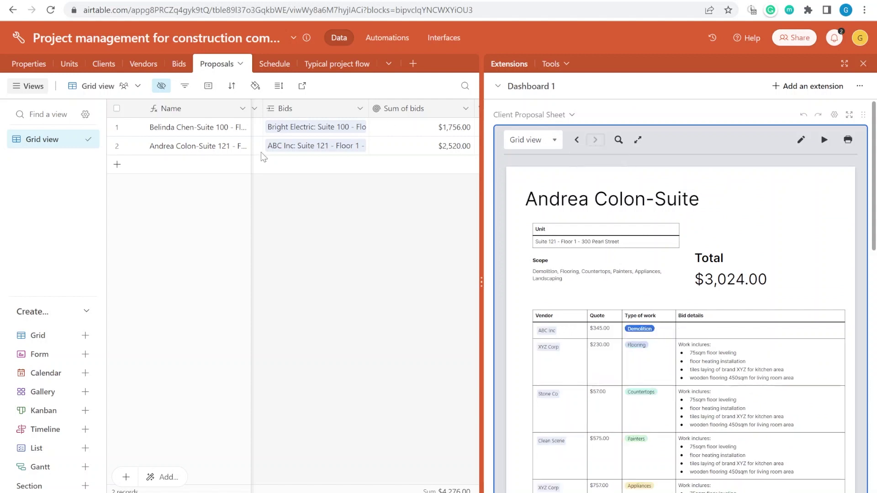
{"action": "scroll", "coordinate": [773, 310], "scroll_direction": "down", "scroll_amount": 3}
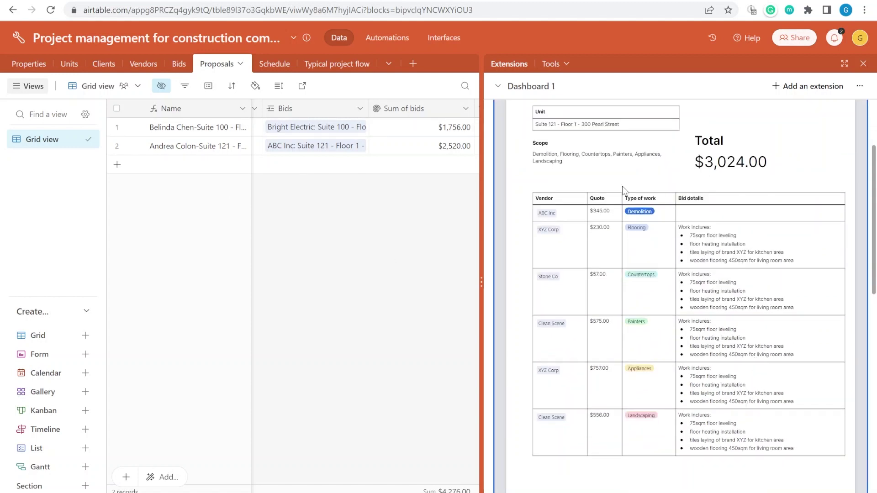
{"action": "left_click_drag", "start_coordinate": [706, 167], "coordinate": [785, 164]}
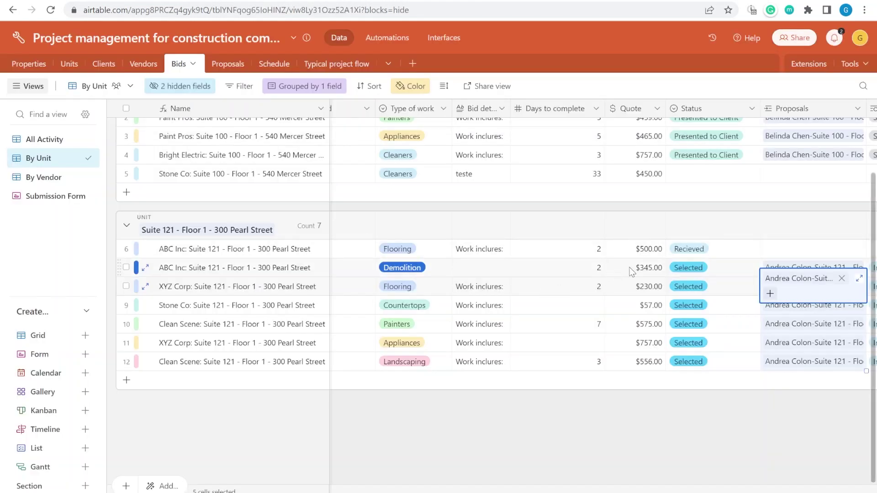
- Remove and restore the demolition bid's Suite 121 proposal link, re-pasting it into row 7
{"action": "left_click", "coordinate": [810, 250]}
{"action": "left_click", "coordinate": [841, 260]}
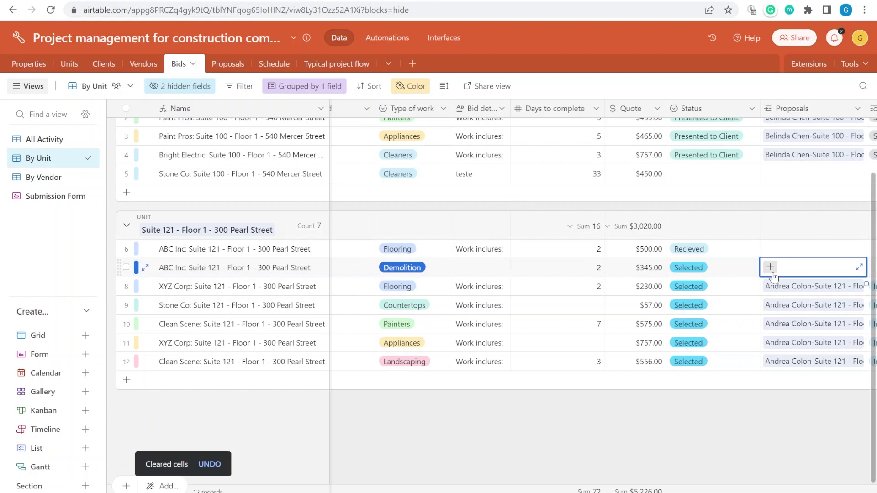
{"action": "key", "text": "ctrl+z"}
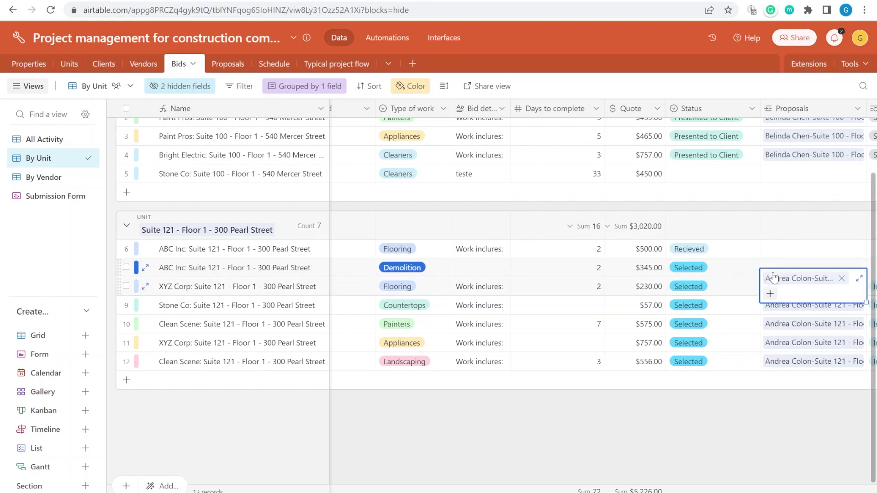
{"action": "key", "text": "ctrl+c"}
{"action": "key", "text": "ctrl+v"}
- Copy row 8's bid details into the ABC Inc demolition bid
{"action": "key", "text": "Right"}
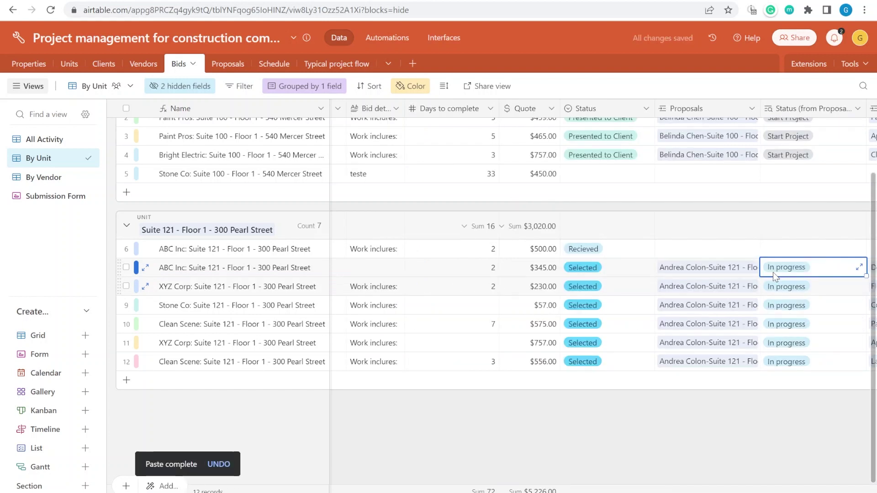
{"action": "key", "text": "Left"}
{"action": "key", "text": "Left"}
{"action": "key", "text": "Left"}
{"action": "key", "text": "Left"}
{"action": "key", "text": "Left"}
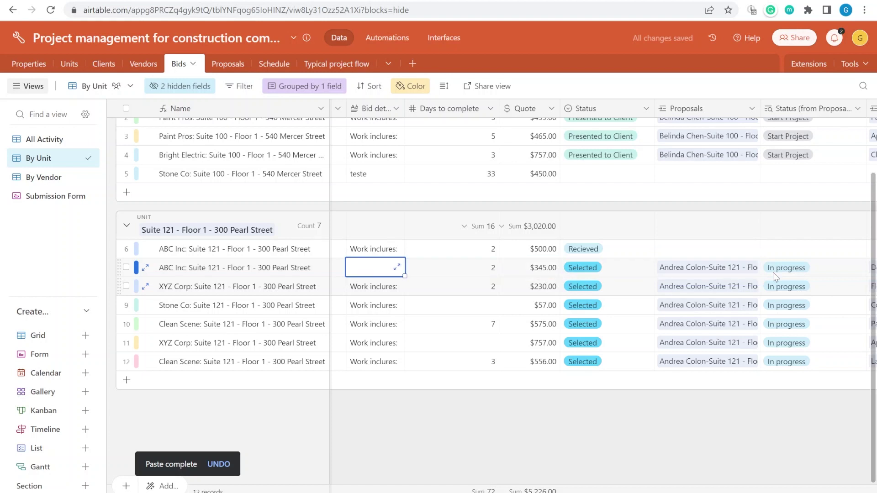
{"action": "key", "text": "Down"}
{"action": "key", "text": "ctrl+c"}
{"action": "key", "text": "Up"}
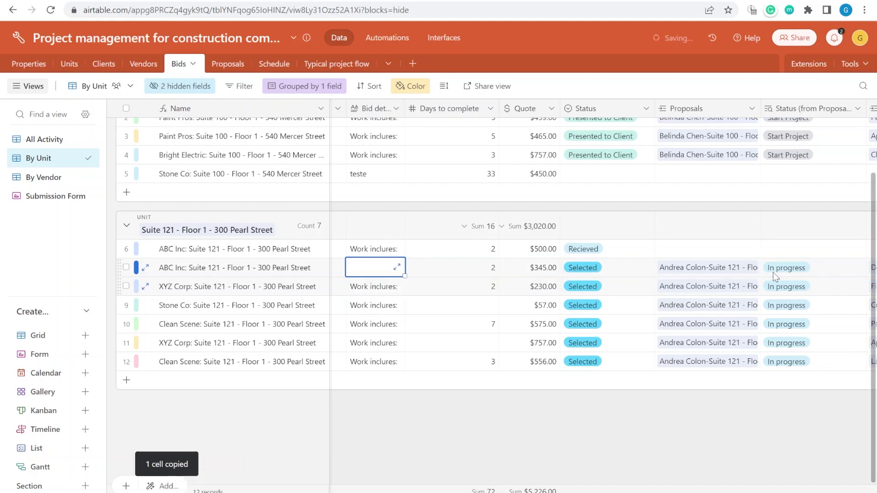
{"action": "key", "text": "ctrl+v"}
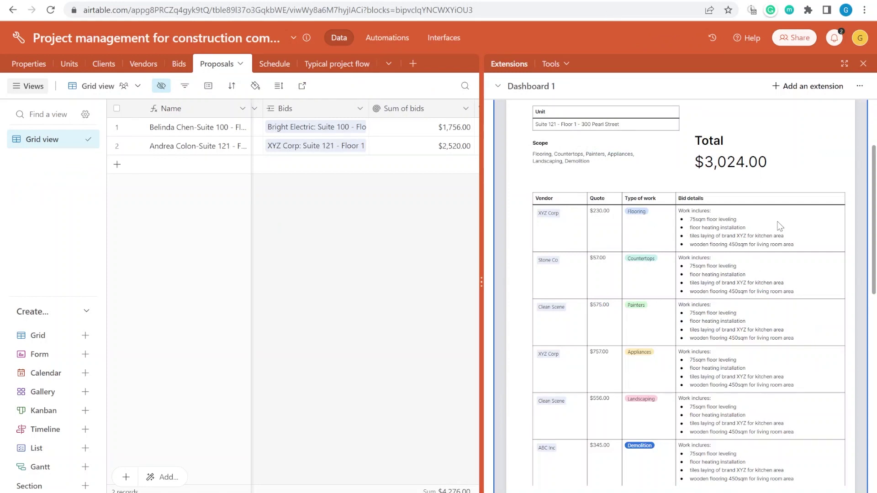
{"action": "scroll", "coordinate": [779, 226], "scroll_direction": "up", "scroll_amount": 2}
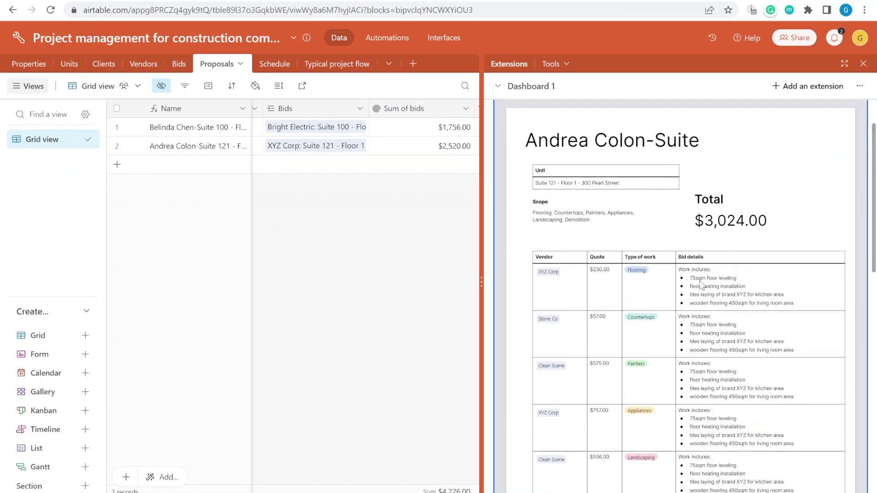
{"action": "scroll", "coordinate": [762, 288], "scroll_direction": "down", "scroll_amount": 2}
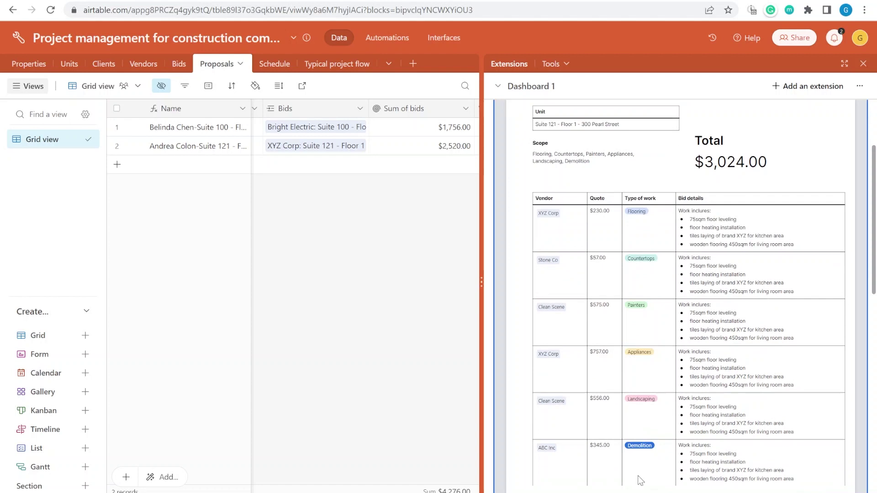
{"action": "scroll", "coordinate": [592, 458], "scroll_direction": "down", "scroll_amount": 4}
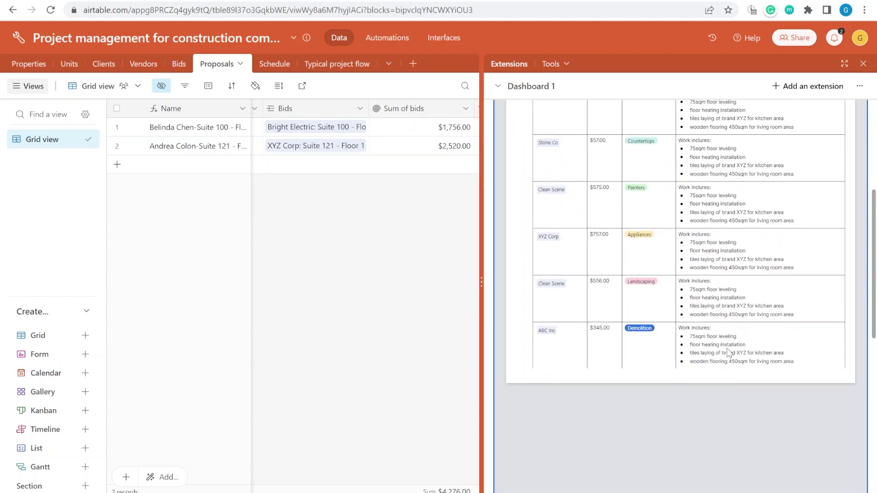
{"action": "scroll", "coordinate": [730, 354], "scroll_direction": "up", "scroll_amount": 2}
{"action": "scroll", "coordinate": [729, 372], "scroll_direction": "up", "scroll_amount": 4}
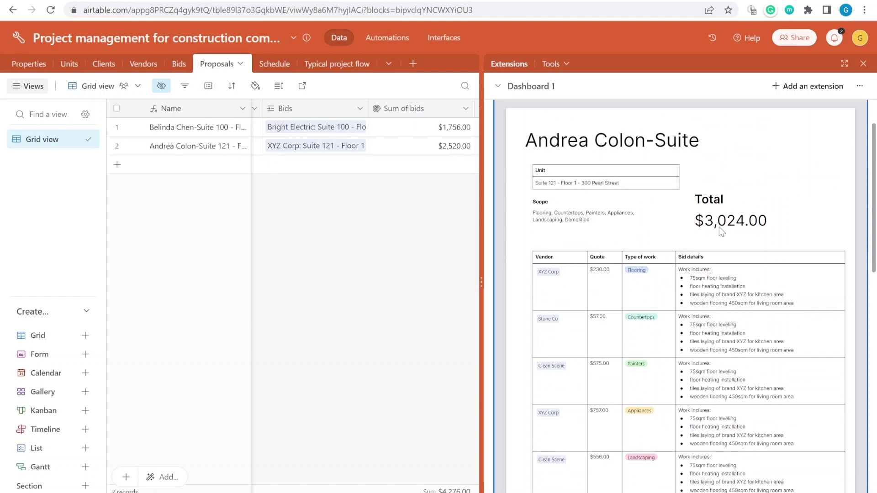
{"action": "left_click_drag", "start_coordinate": [381, 146], "coordinate": [317, 146]}
{"action": "key", "text": "Right"}
{"action": "key", "text": "Right"}
{"action": "key", "text": "Right"}
{"action": "key", "text": "Right"}
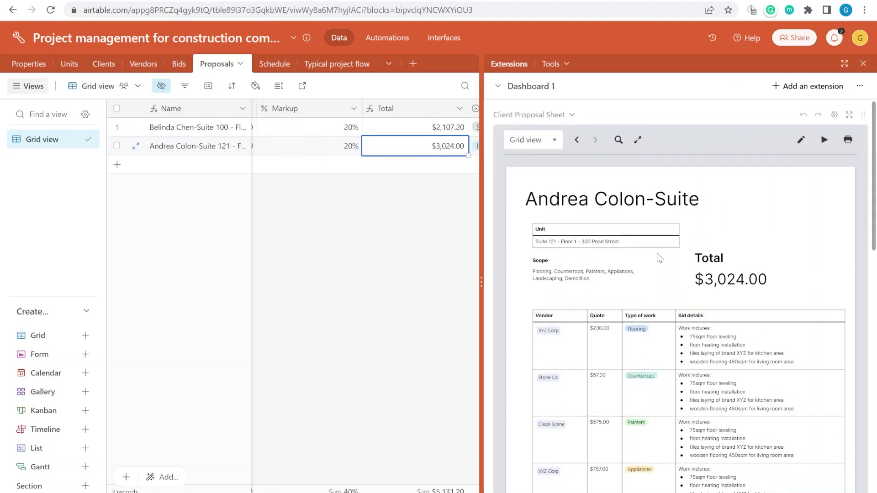
{"action": "left_click", "coordinate": [333, 149]}
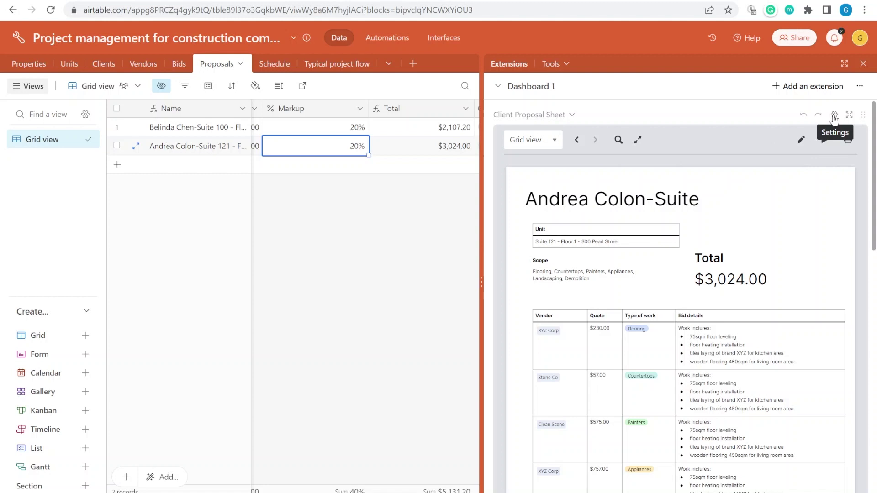
- In the sheet layout editor, inspect the $3,024.00 Total element and add a blank Text element beside the title
{"action": "left_click", "coordinate": [800, 139]}
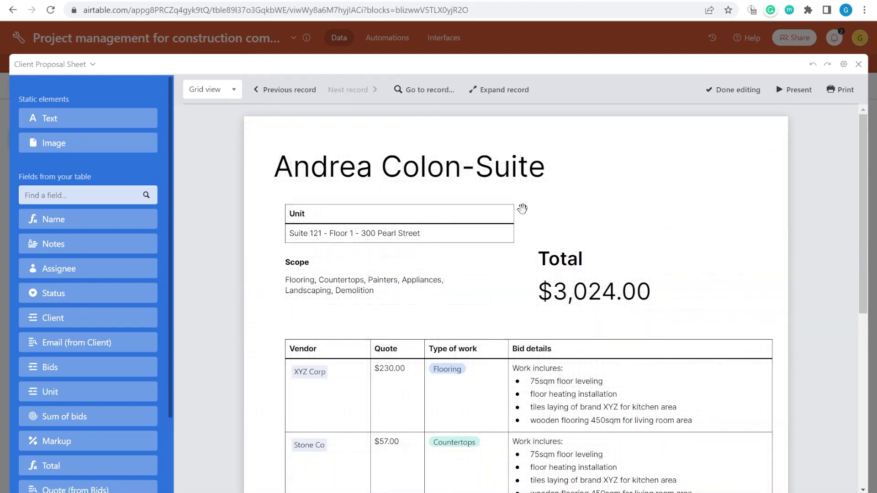
{"action": "scroll", "coordinate": [571, 242], "scroll_direction": "down", "scroll_amount": 1}
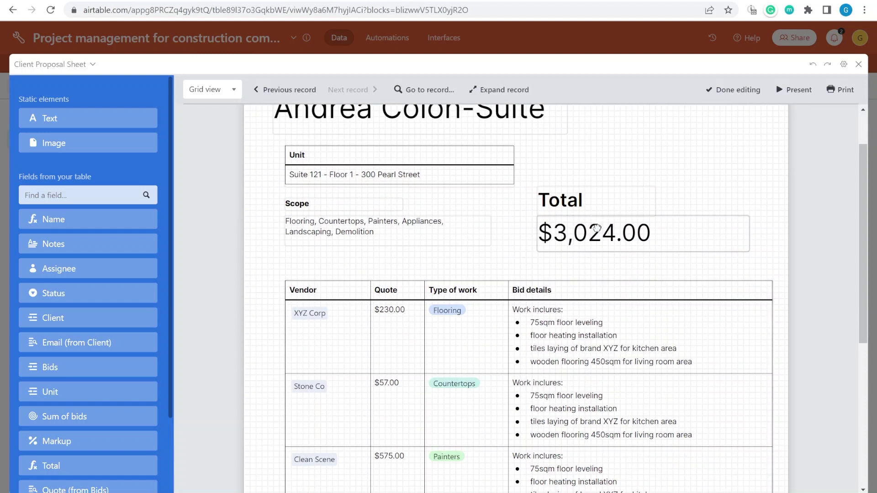
{"action": "left_click", "coordinate": [596, 229]}
{"action": "scroll", "coordinate": [129, 439], "scroll_direction": "down", "scroll_amount": 1}
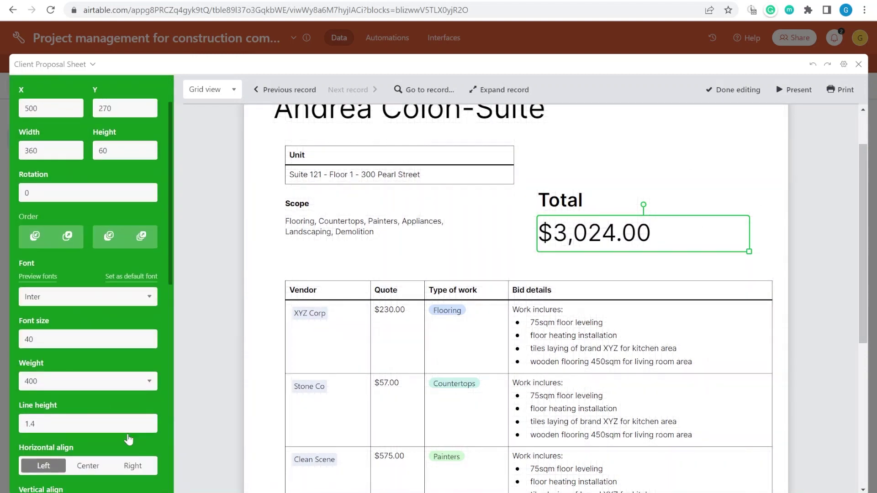
{"action": "scroll", "coordinate": [726, 280], "scroll_direction": "down", "scroll_amount": 3}
{"action": "scroll", "coordinate": [94, 312], "scroll_direction": "down", "scroll_amount": 5}
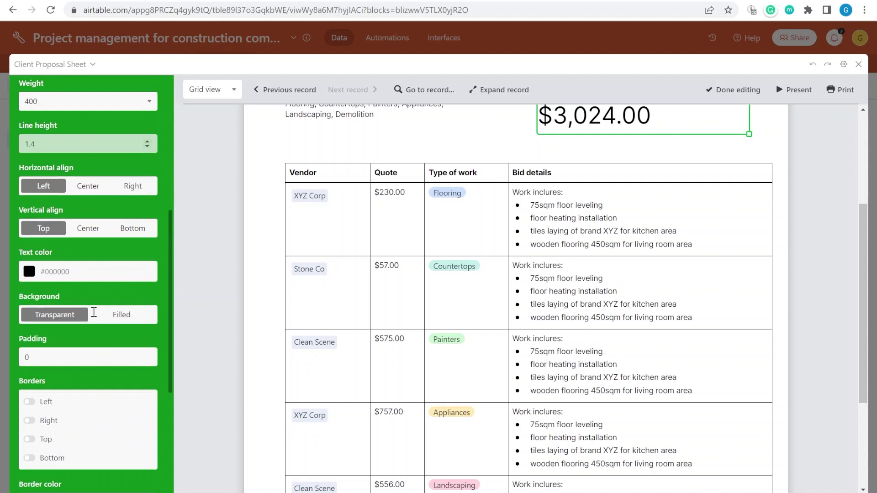
{"action": "scroll", "coordinate": [101, 160], "scroll_direction": "up", "scroll_amount": 7}
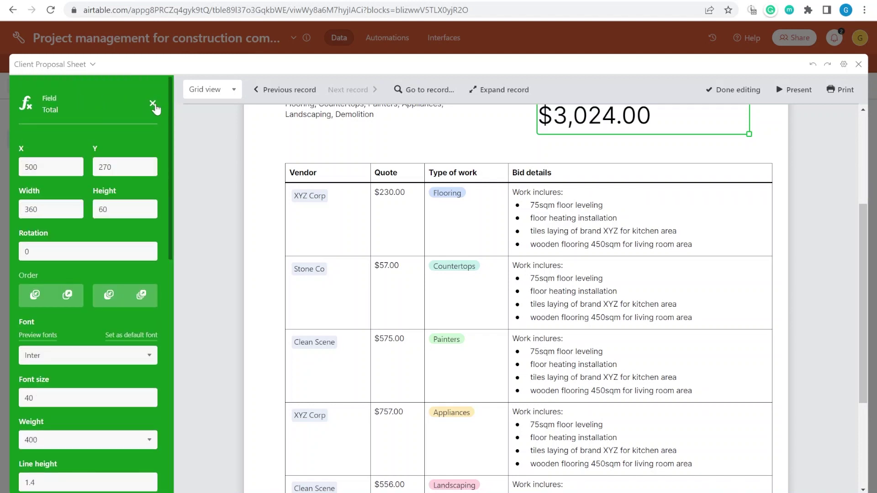
{"action": "scroll", "coordinate": [583, 165], "scroll_direction": "up", "scroll_amount": 4}
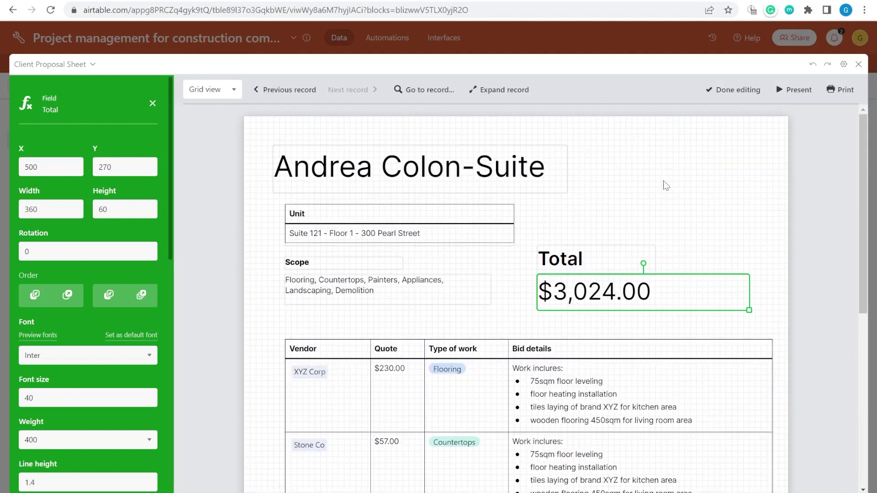
{"action": "left_click", "coordinate": [661, 183]}
{"action": "left_click_drag", "start_coordinate": [79, 122], "coordinate": [669, 185]}
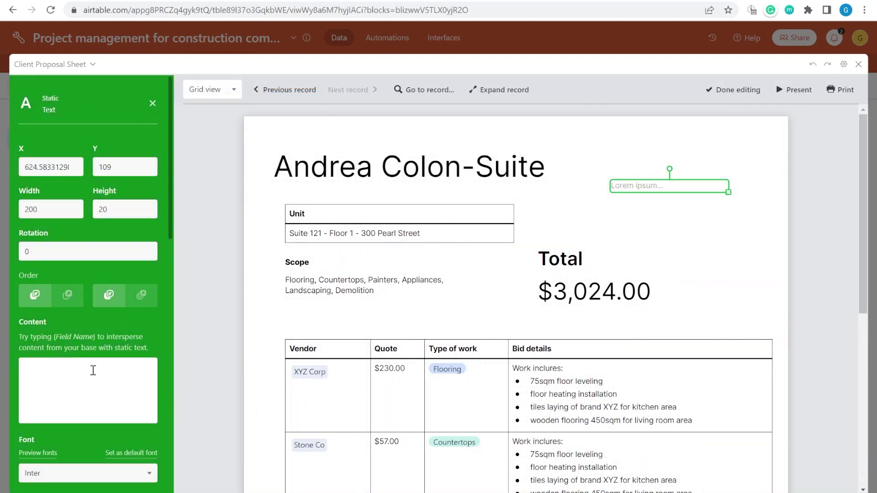
- Place the Sum of bids field on the sheet, discarding an accidentally added Name field
{"action": "left_click", "coordinate": [152, 103]}
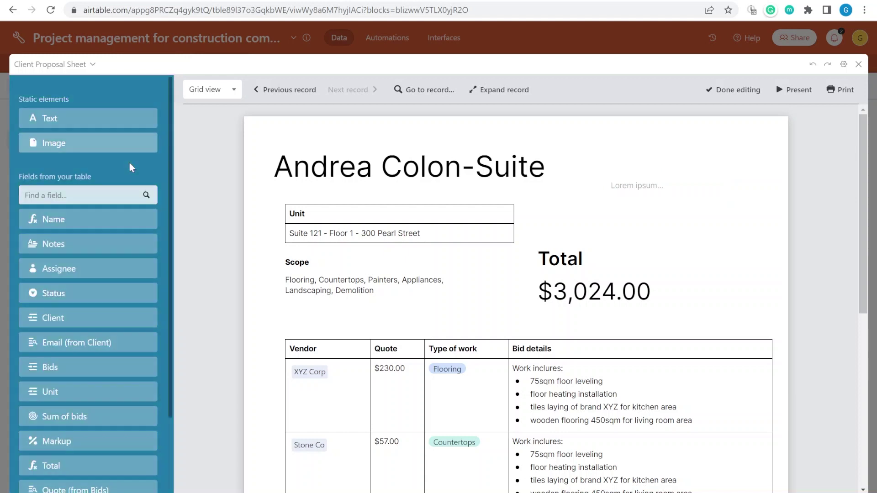
{"action": "left_click_drag", "start_coordinate": [54, 221], "coordinate": [676, 204]}
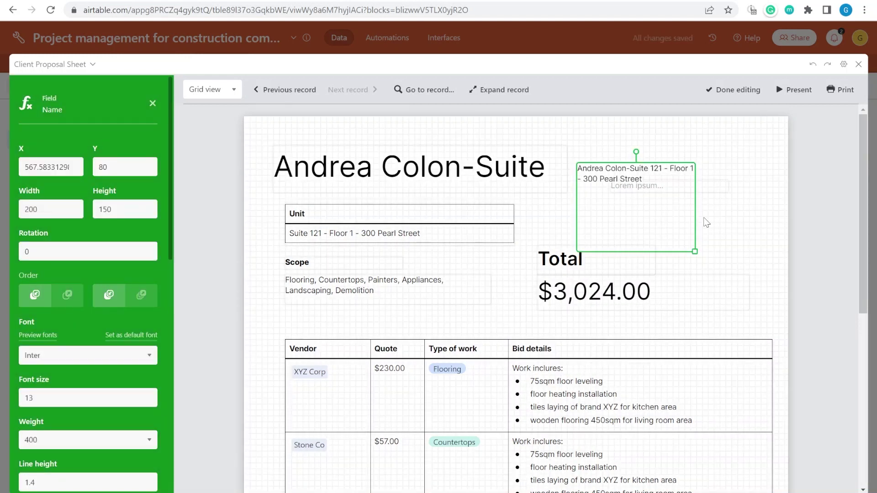
{"action": "key", "text": "Delete"}
{"action": "scroll", "coordinate": [98, 374], "scroll_direction": "down", "scroll_amount": 2}
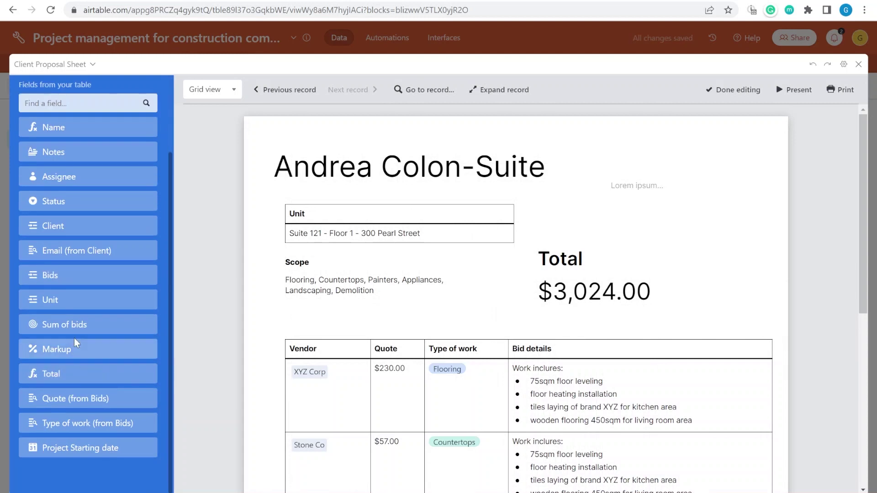
{"action": "left_click_drag", "start_coordinate": [49, 326], "coordinate": [557, 318]}
- Add the Markup field and position 20% beside the $2,520.00 sum above the vendor table
{"action": "scroll", "coordinate": [165, 185], "scroll_direction": "up", "scroll_amount": 2}
{"action": "left_click", "coordinate": [153, 104]}
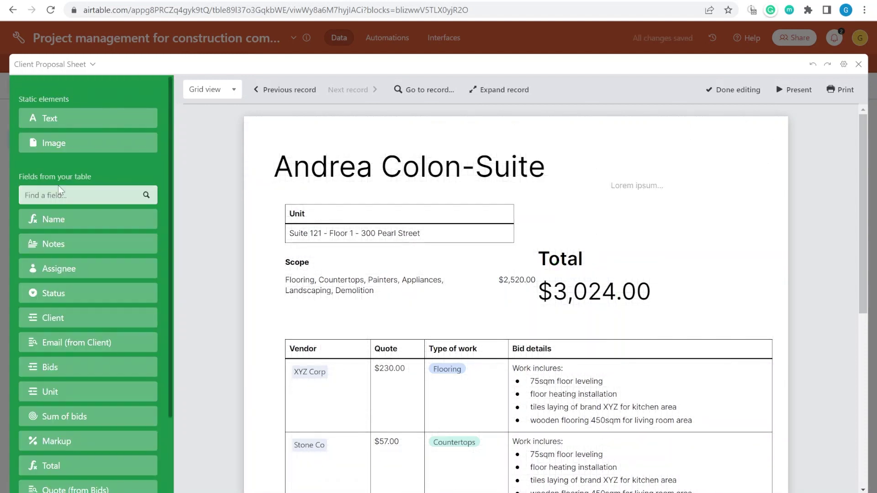
{"action": "scroll", "coordinate": [92, 418], "scroll_direction": "down", "scroll_amount": 2}
{"action": "left_click_drag", "start_coordinate": [578, 271], "coordinate": [530, 327]}
{"action": "left_click_drag", "start_coordinate": [517, 286], "coordinate": [326, 331]}
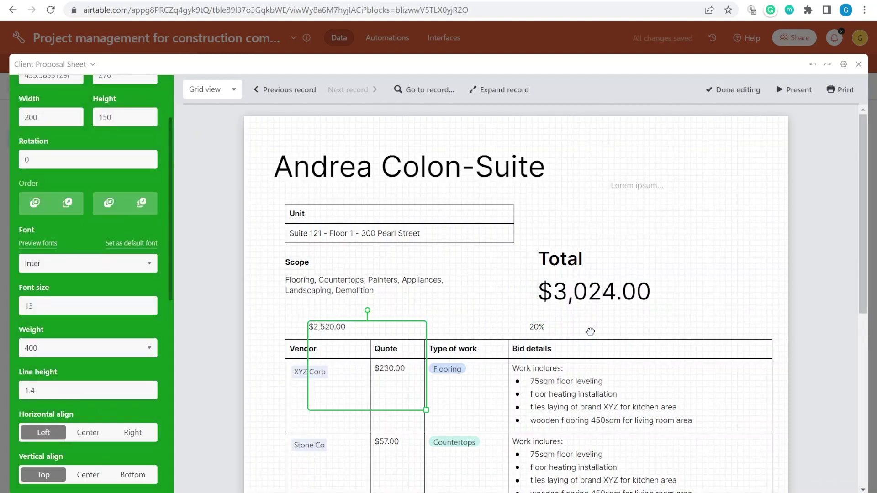
{"action": "left_click_drag", "start_coordinate": [542, 327], "coordinate": [451, 328]}
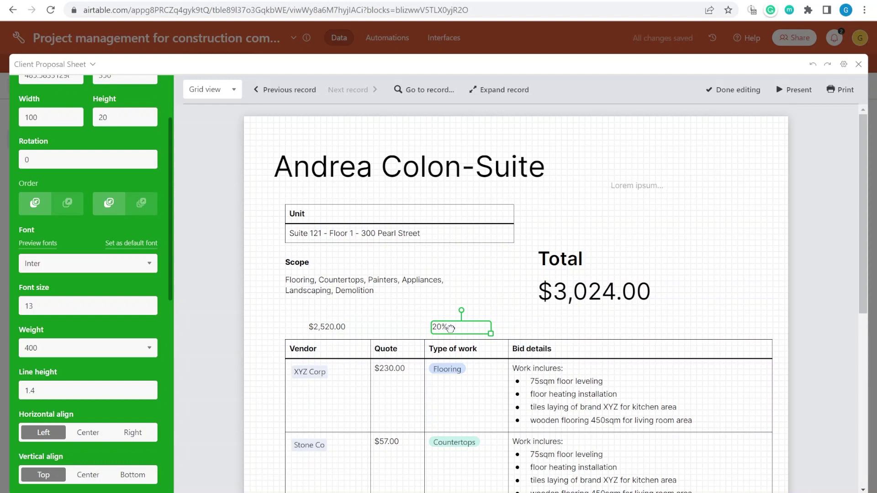
- Move the blank placeholder text box above the $2,520.00 sum
{"action": "left_click", "coordinate": [645, 193]}
{"action": "left_click_drag", "start_coordinate": [647, 197], "coordinate": [330, 315]}
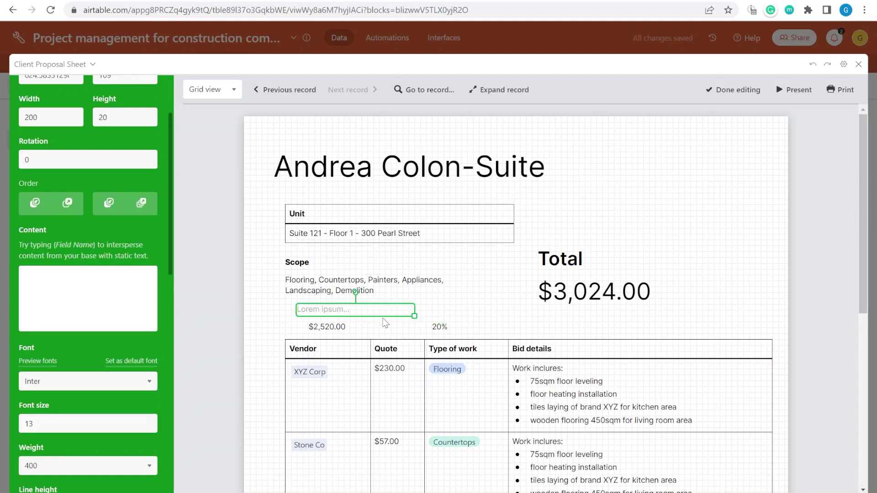
{"action": "left_click", "coordinate": [445, 327]}
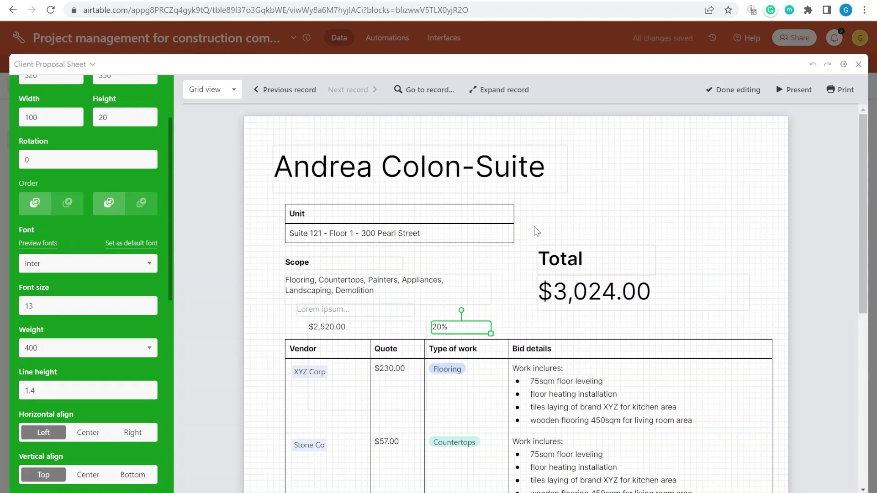
- Try printing the sheet, then close the layout editor and hide Extensions
{"action": "left_click", "coordinate": [836, 91]}
{"action": "key", "text": "Escape"}
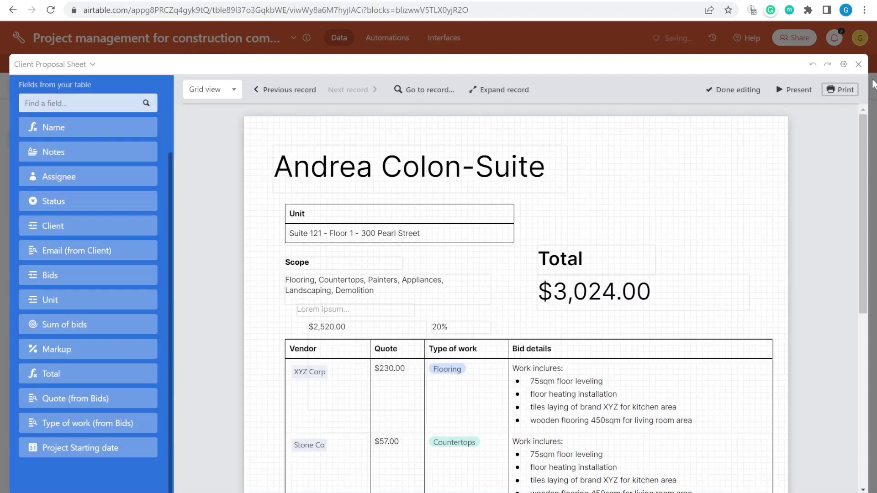
{"action": "left_click", "coordinate": [409, 333]}
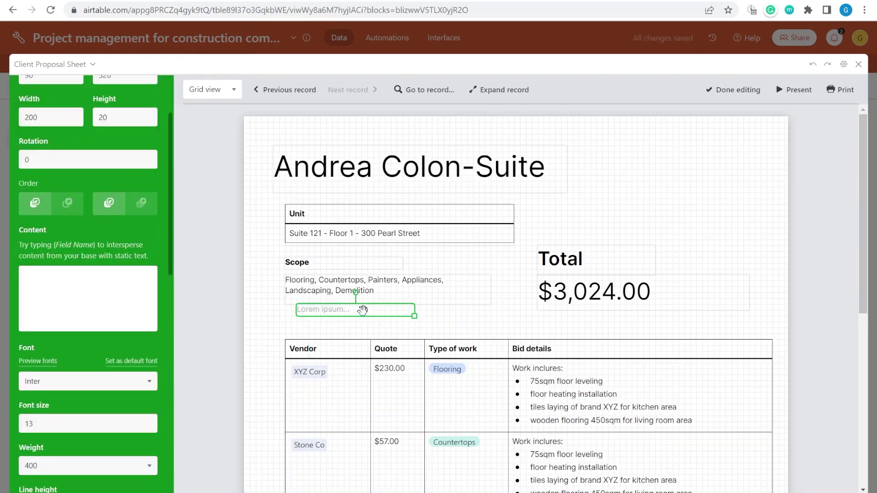
{"action": "left_click", "coordinate": [857, 64]}
{"action": "left_click", "coordinate": [861, 65]}
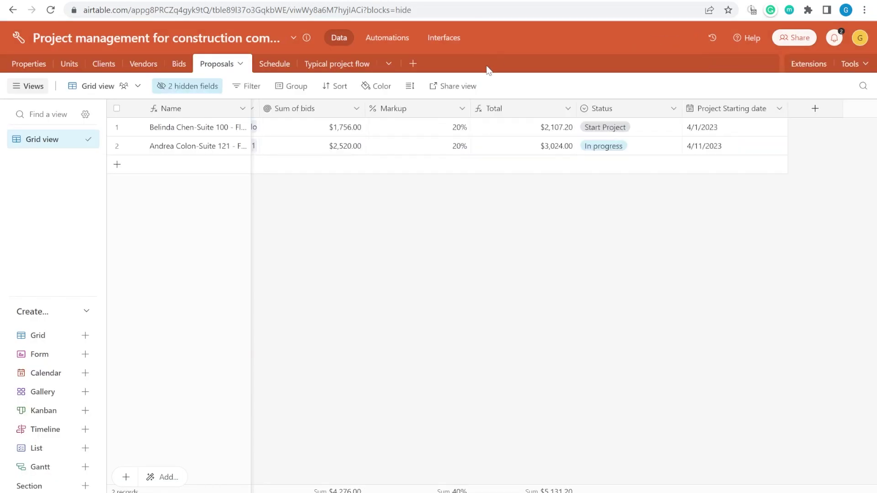
{"action": "left_click", "coordinate": [637, 153]}
- Set the Suite 121 proposal's Status to Approved
{"action": "left_click", "coordinate": [673, 145]}
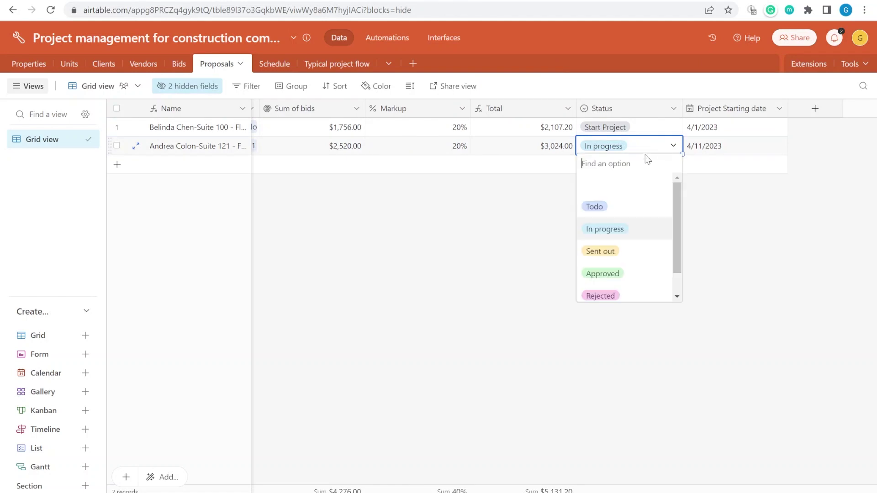
{"action": "left_click", "coordinate": [627, 257]}
{"action": "left_click", "coordinate": [627, 153]}
{"action": "left_click", "coordinate": [619, 273]}
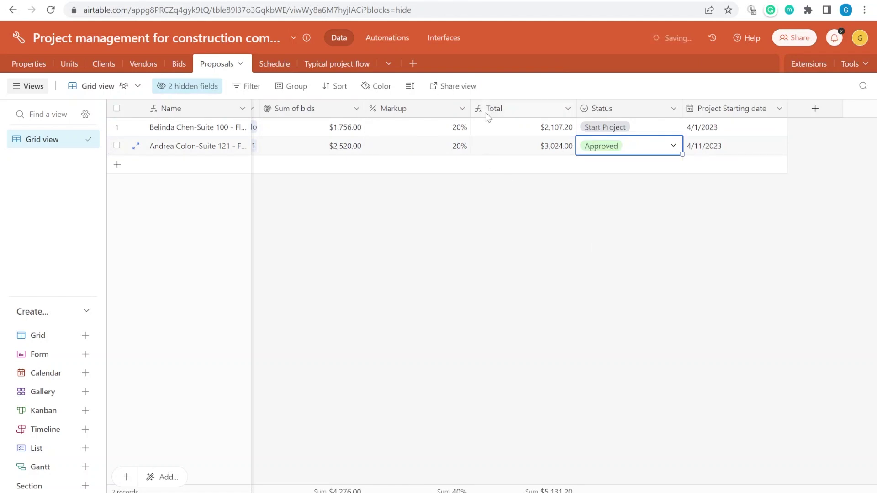
- Choose April 12 in the Project Starting date calendar
{"action": "left_click", "coordinate": [767, 150]}
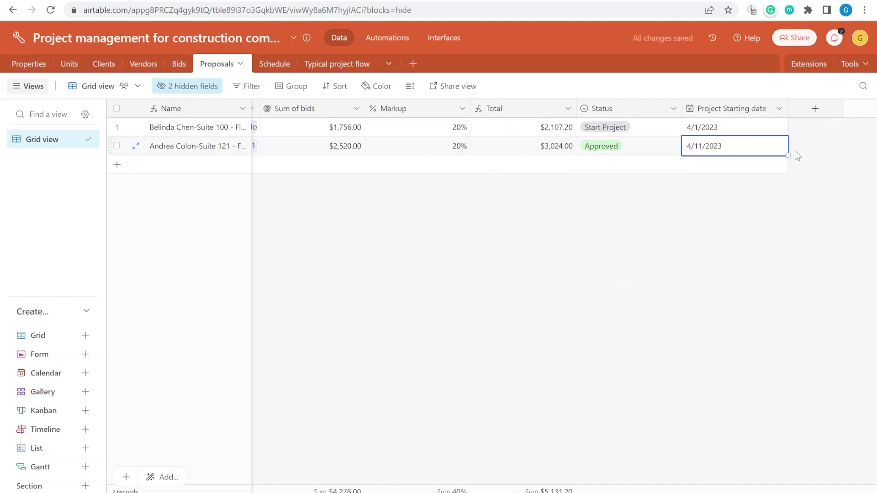
{"action": "left_click", "coordinate": [715, 152]}
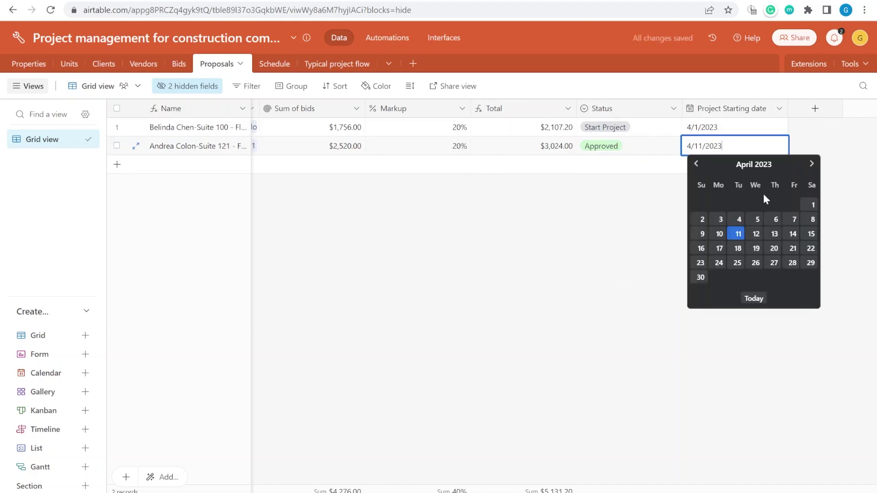
{"action": "left_click", "coordinate": [754, 235]}
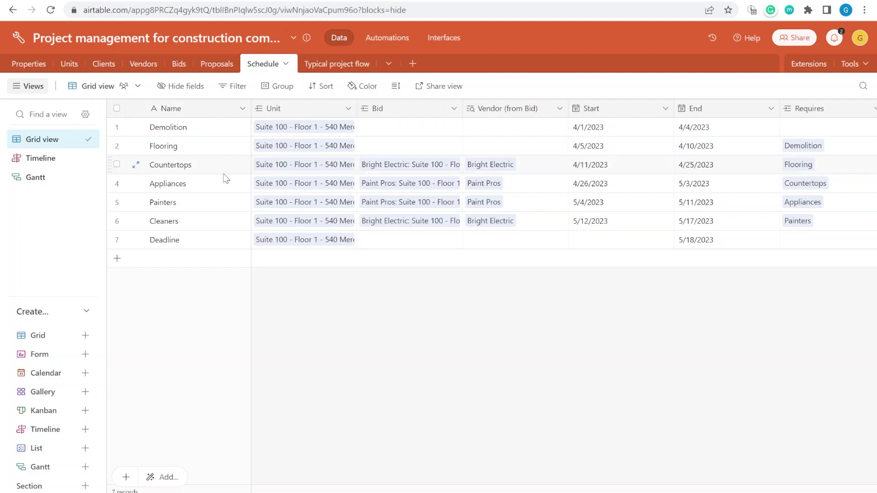
- Switch the Schedule table to its Timeline view showing Demolition, Flooring and Countertops in April 2023
{"action": "left_click_drag", "start_coordinate": [200, 128], "coordinate": [714, 244]}
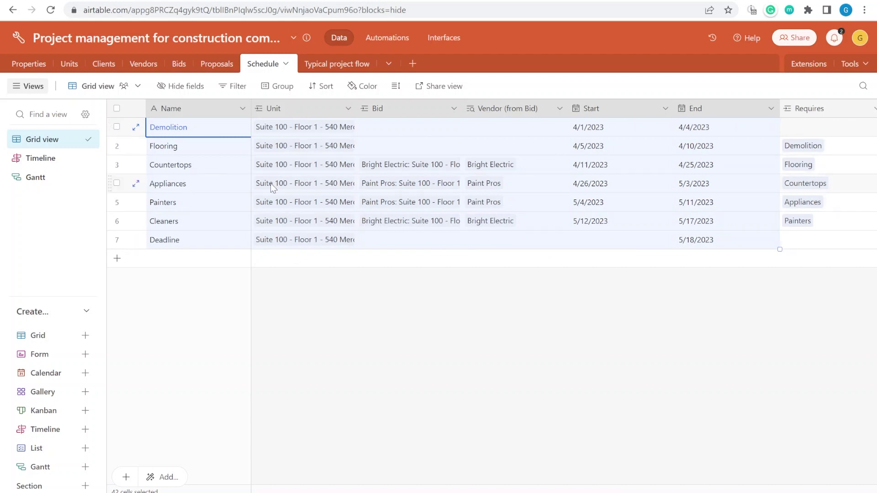
{"action": "left_click_drag", "start_coordinate": [210, 168], "coordinate": [783, 162]}
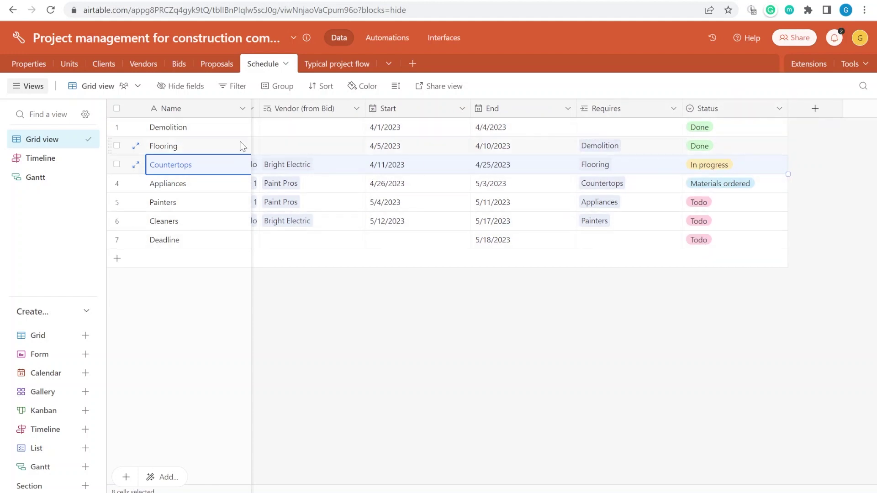
{"action": "left_click", "coordinate": [40, 158]}
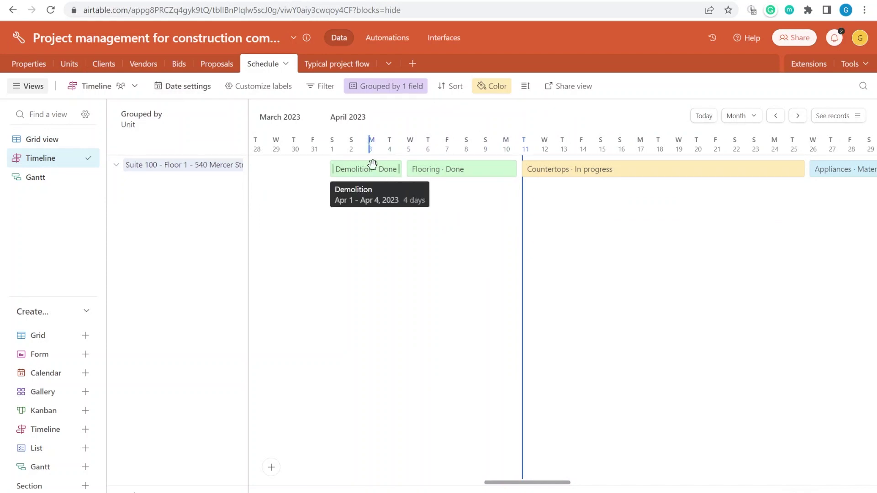
- Check the record colouring, then display the Schedule as the Gantt view chained Demolition to Deadline
{"action": "left_click", "coordinate": [506, 91]}
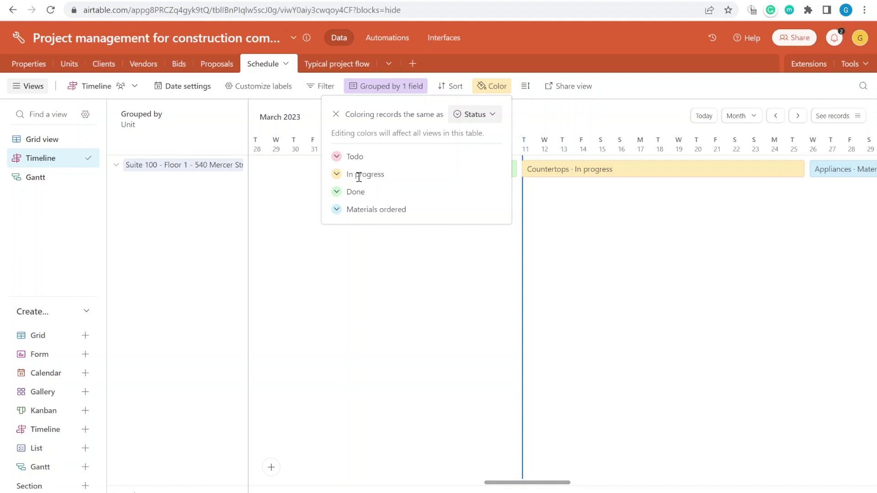
{"action": "left_click", "coordinate": [634, 85]}
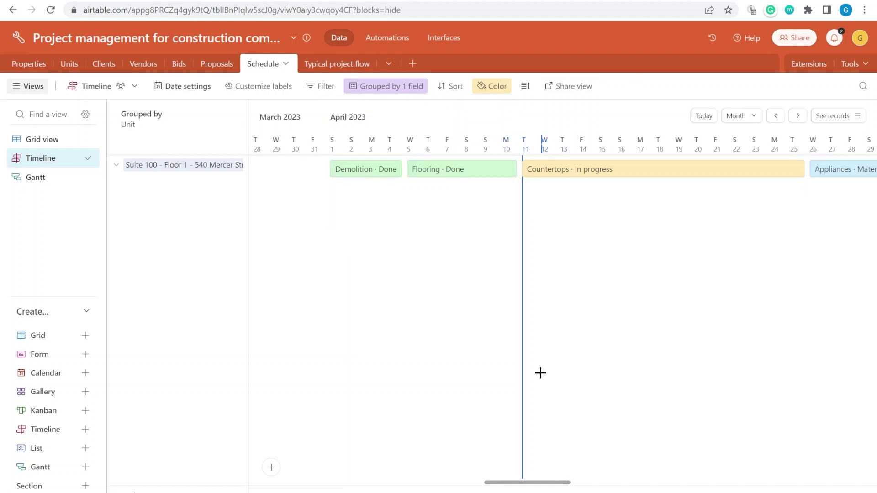
{"action": "mouse_move", "coordinate": [531, 481]}
{"action": "left_mouse_down"}
{"action": "mouse_move", "coordinate": [619, 485]}
{"action": "mouse_move", "coordinate": [466, 487]}
{"action": "mouse_move", "coordinate": [553, 484]}
{"action": "left_mouse_up"}
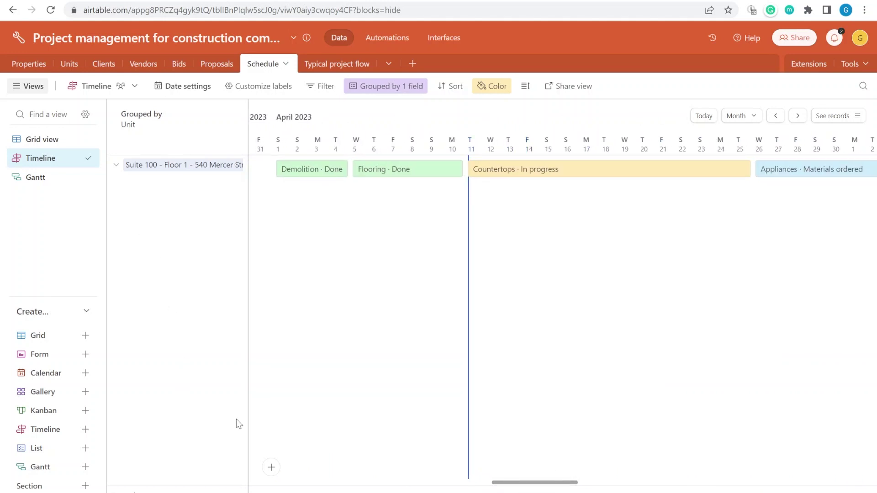
{"action": "left_click", "coordinate": [37, 177]}
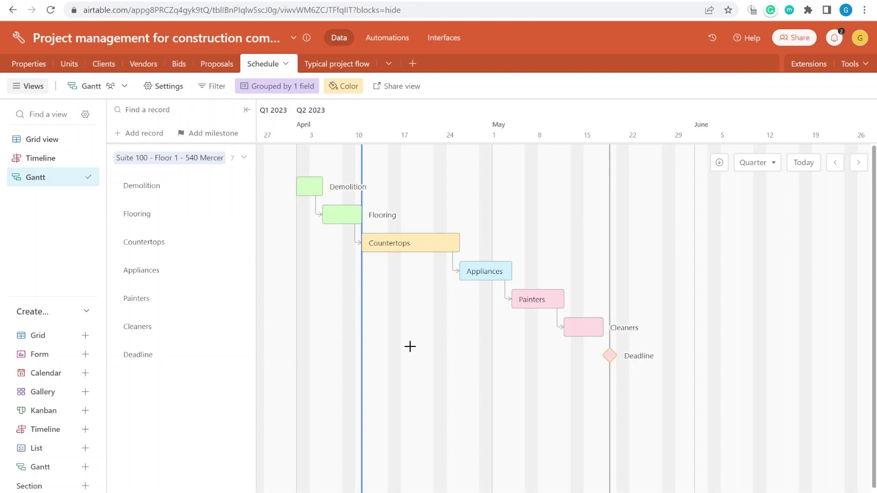
- Link the Cleaners task to the Deadline milestone in the Gantt chart and review its colouring
{"action": "scroll", "coordinate": [419, 343], "scroll_direction": "down", "scroll_amount": 1}
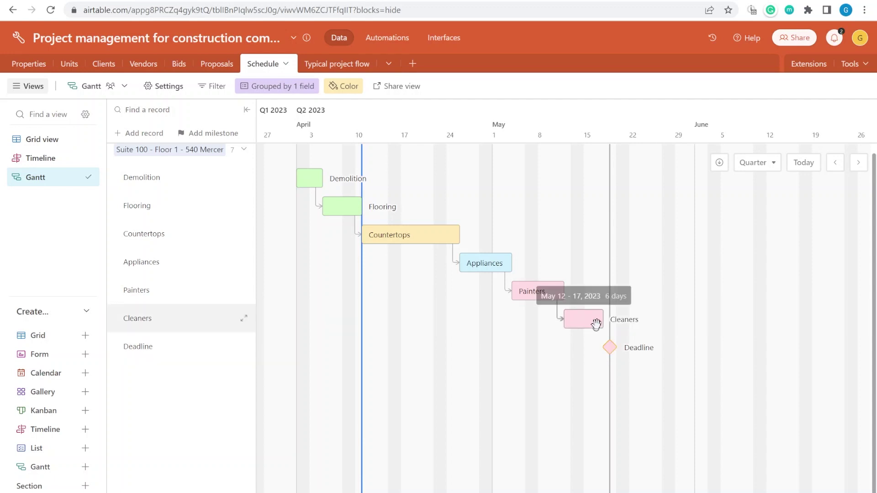
{"action": "left_click_drag", "start_coordinate": [598, 329], "coordinate": [609, 347]}
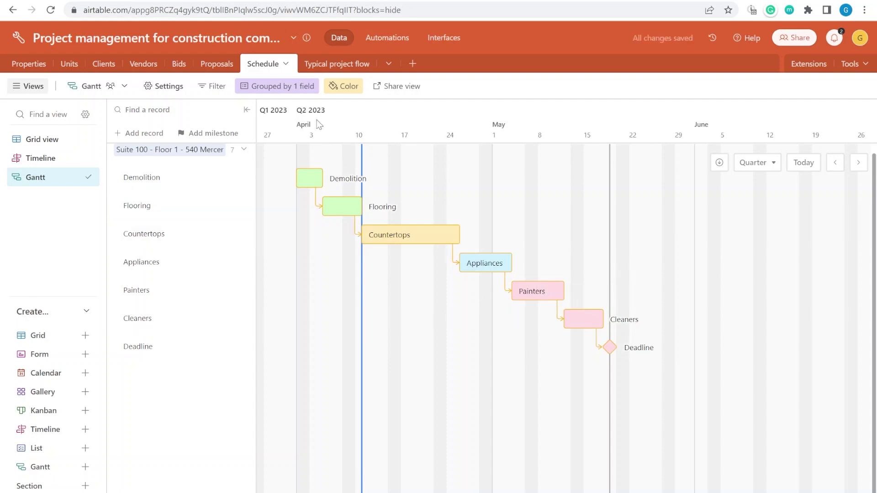
{"action": "left_click", "coordinate": [343, 86]}
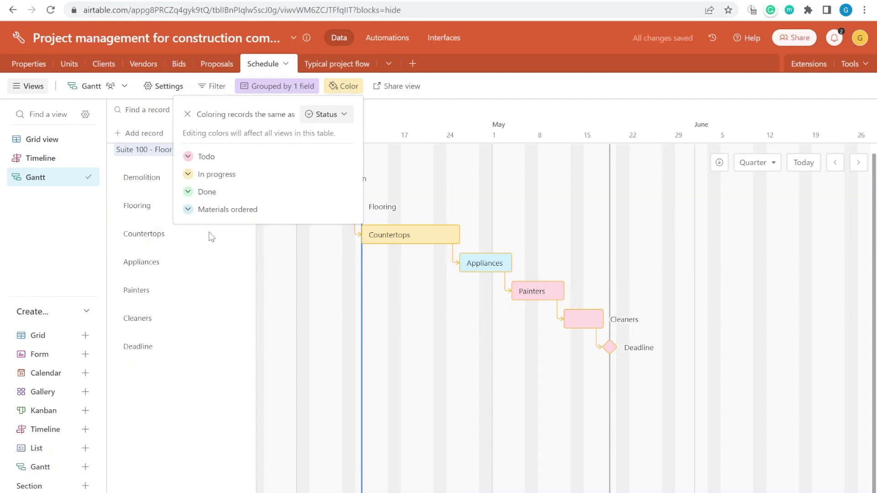
{"action": "left_click", "coordinate": [393, 102]}
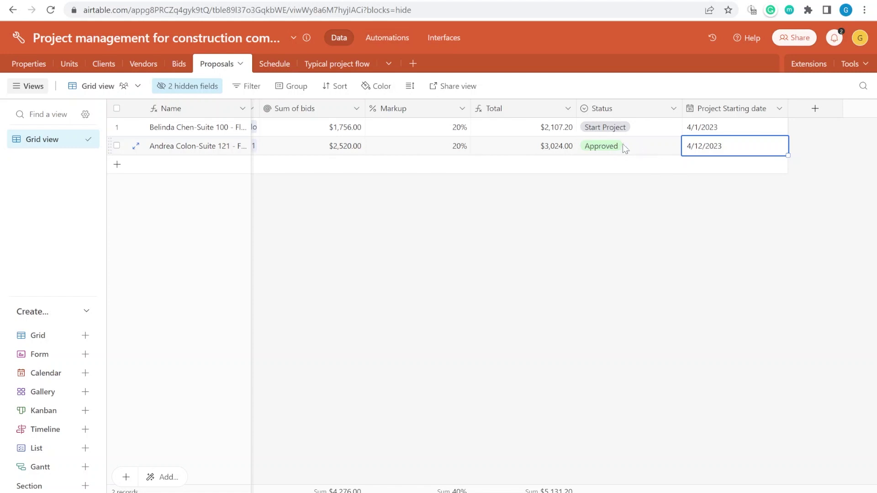
- Open the Create Gantt schedule automation and inspect its Start Project trigger and script code
{"action": "left_click", "coordinate": [387, 39]}
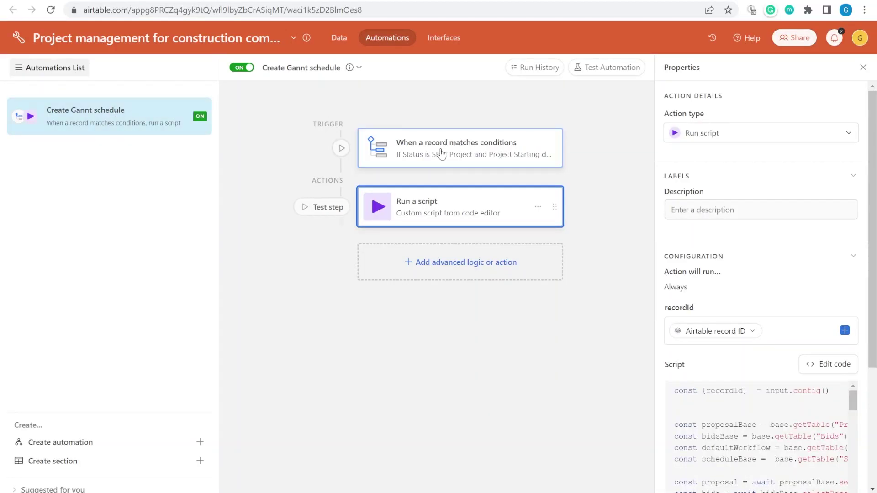
{"action": "left_click", "coordinate": [441, 154]}
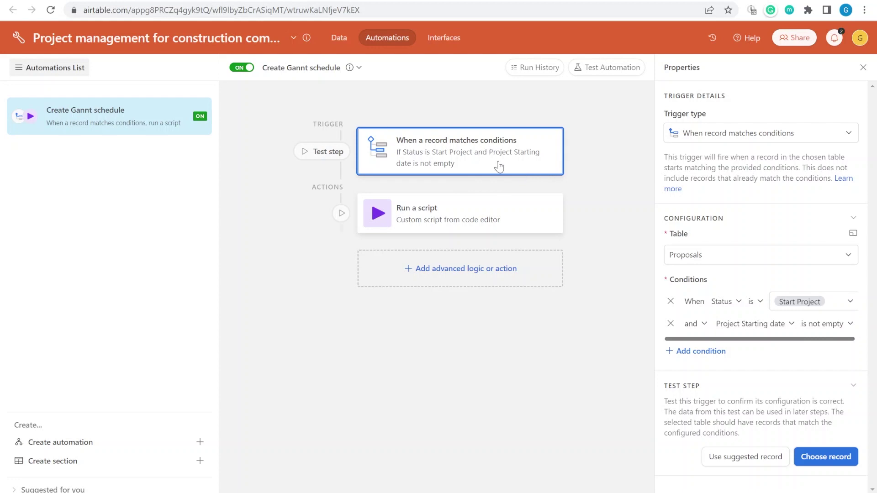
{"action": "left_click", "coordinate": [518, 211]}
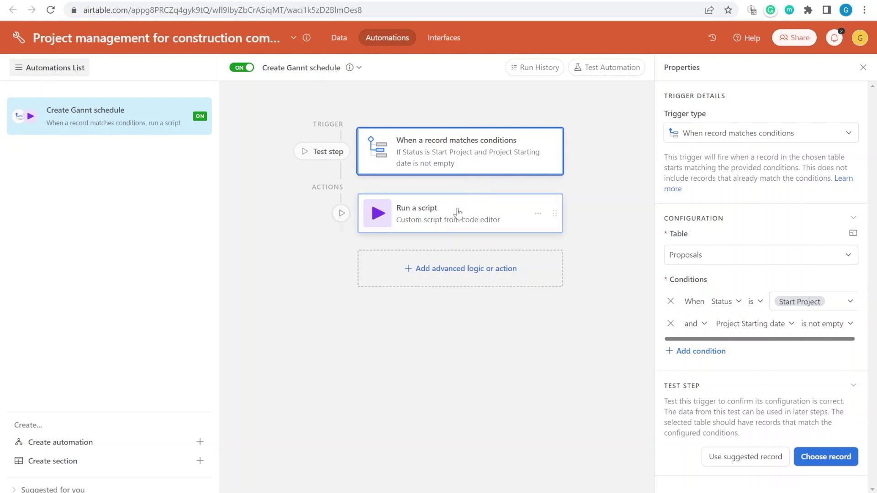
{"action": "scroll", "coordinate": [760, 320], "scroll_direction": "down", "scroll_amount": 5}
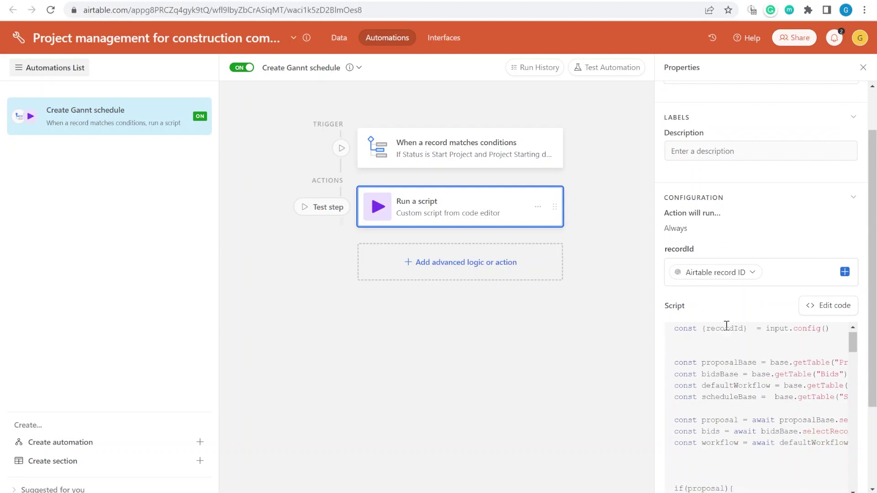
{"action": "scroll", "coordinate": [761, 341], "scroll_direction": "down", "scroll_amount": 3}
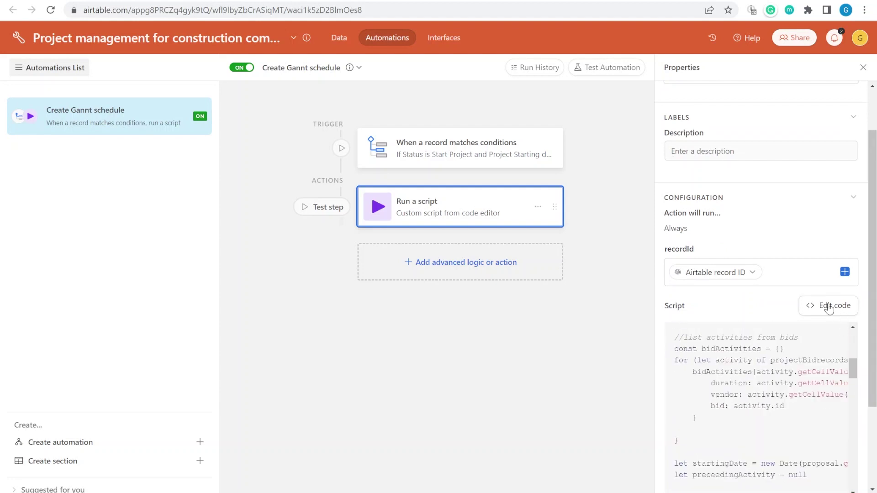
- In the full code editor, highlight the Proposals table reference and table lookups on lines 4–7
{"action": "left_click", "coordinate": [829, 306]}
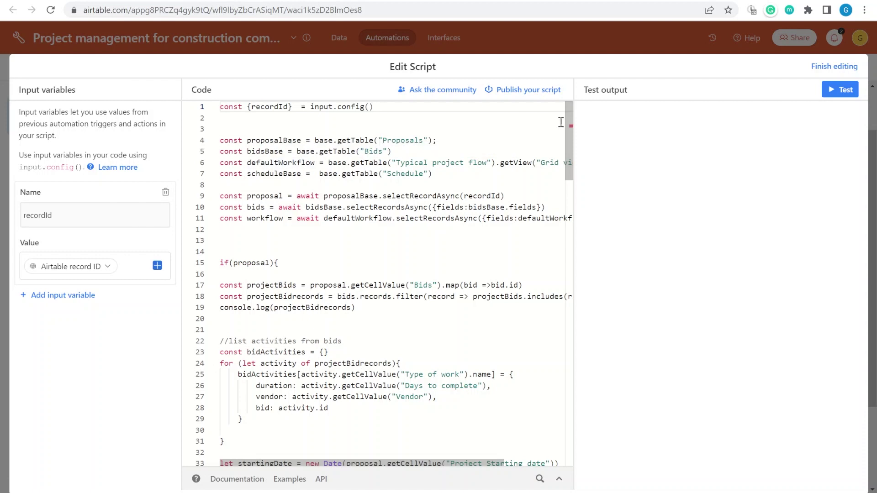
{"action": "left_click_drag", "start_coordinate": [437, 138], "coordinate": [405, 138]}
{"action": "left_click_drag", "start_coordinate": [460, 174], "coordinate": [199, 150]}
{"action": "left_click", "coordinate": [313, 239]}
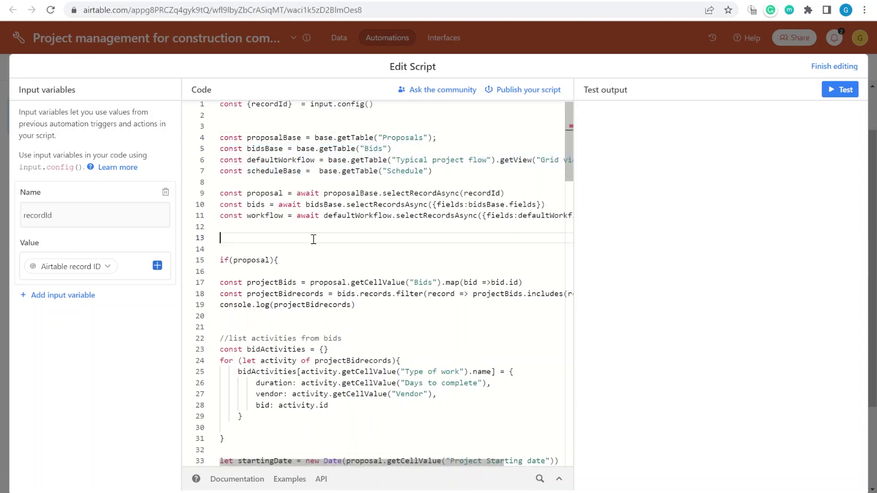
- Highlight the record-loading lines 9–11 and selectRecordsAsync call, then view Typical project flow
{"action": "left_click_drag", "start_coordinate": [554, 220], "coordinate": [212, 200]}
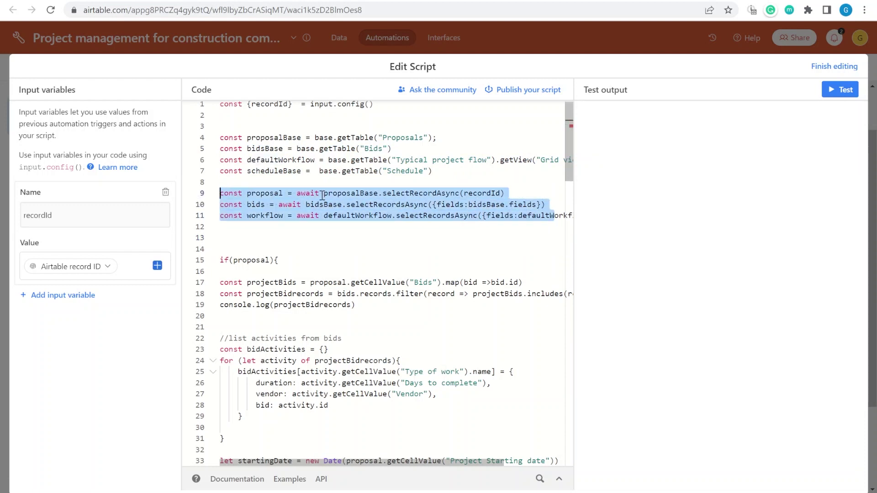
{"action": "left_click", "coordinate": [442, 194]}
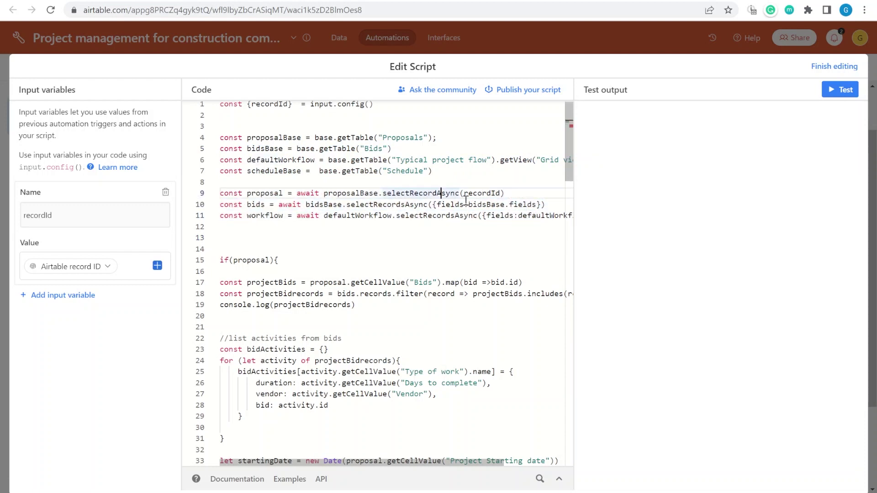
{"action": "left_click", "coordinate": [395, 215]}
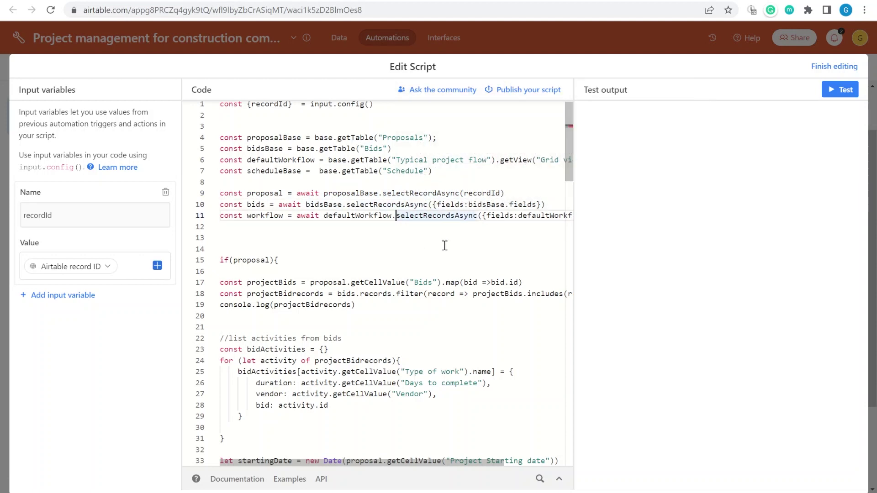
{"action": "scroll", "coordinate": [444, 245], "scroll_direction": "down", "scroll_amount": 2}
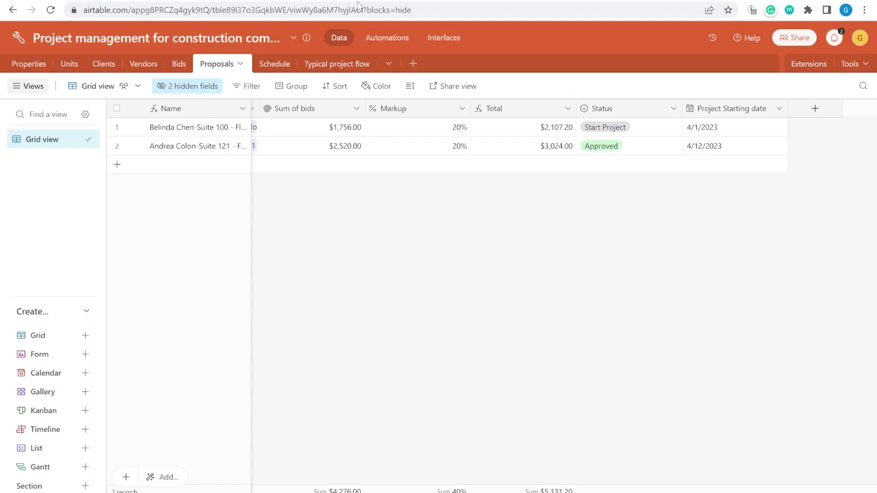
{"action": "left_click", "coordinate": [340, 67]}
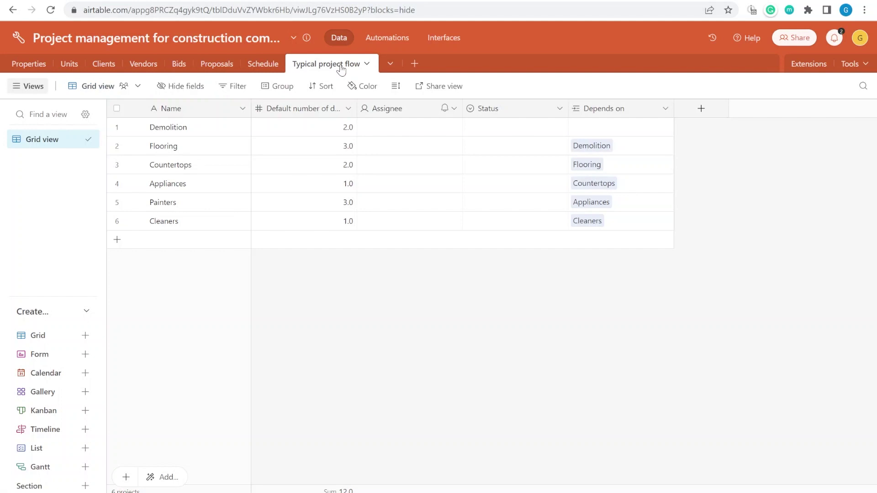
- Point out the six activities: Demolition, Flooring, Countertops, Appliances, Painters and Cleaners
{"action": "left_click", "coordinate": [196, 134]}
{"action": "left_click", "coordinate": [204, 150]}
{"action": "left_click", "coordinate": [212, 172]}
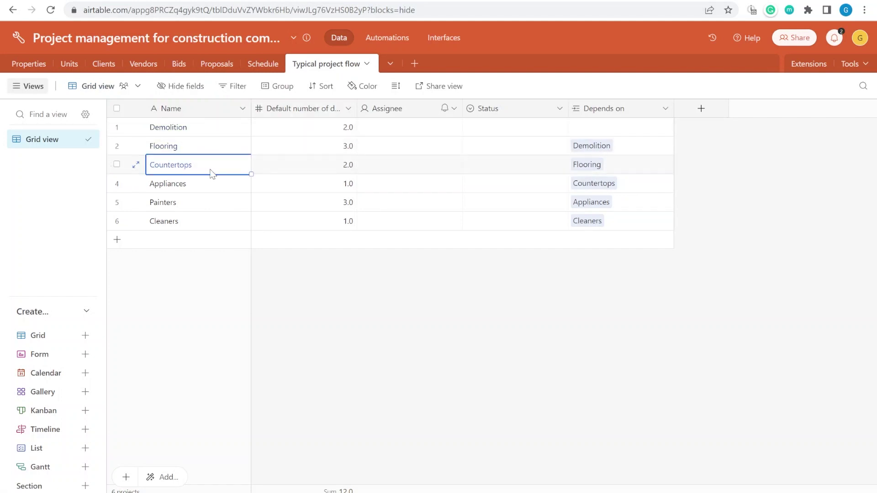
{"action": "left_click", "coordinate": [204, 188]}
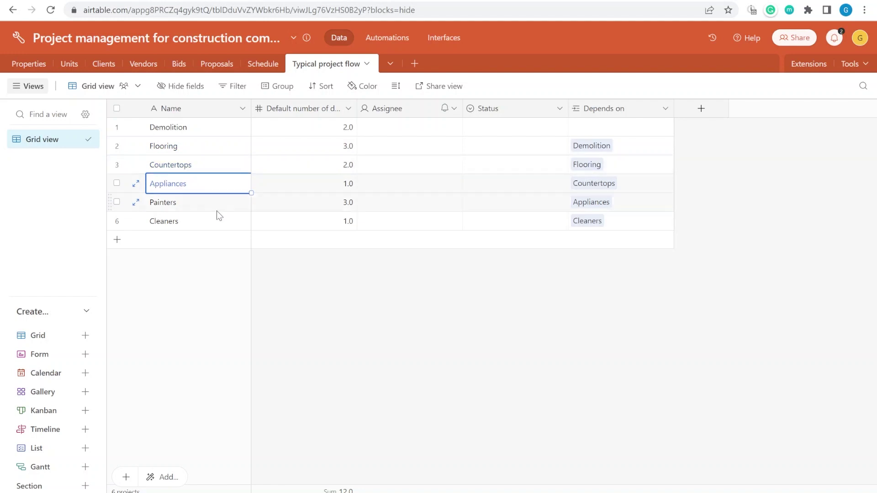
{"action": "left_click", "coordinate": [200, 205]}
{"action": "left_click", "coordinate": [201, 221]}
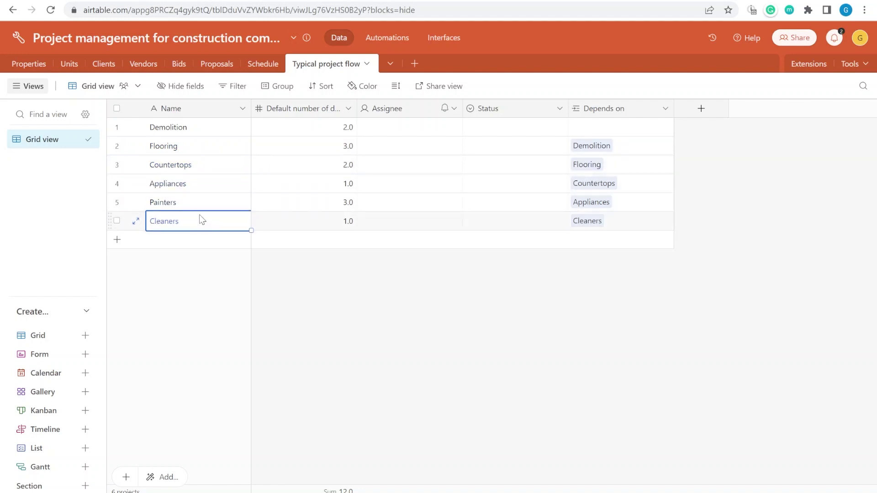
{"action": "left_click", "coordinate": [204, 131]}
{"action": "left_click_drag", "start_coordinate": [205, 132], "coordinate": [213, 220]}
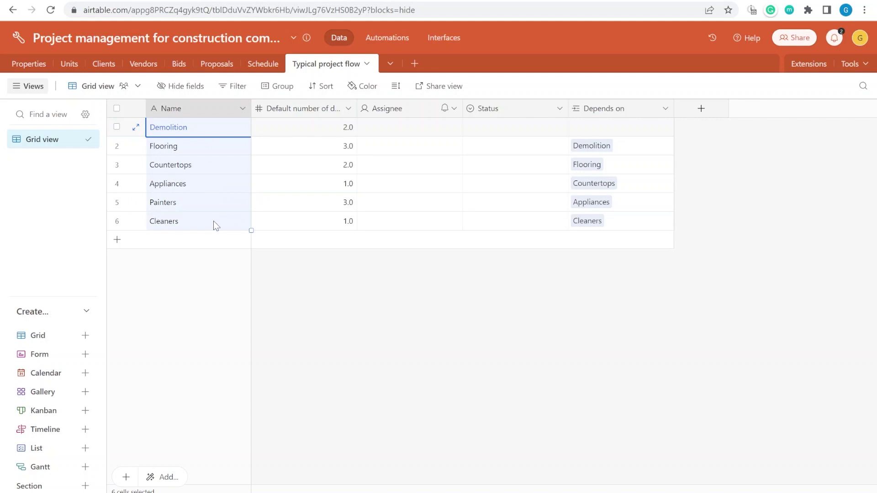
- Highlight Countertops and Appliances, noting Countertops' default of 2.0 days
{"action": "left_click", "coordinate": [197, 166]}
{"action": "left_click", "coordinate": [197, 184]}
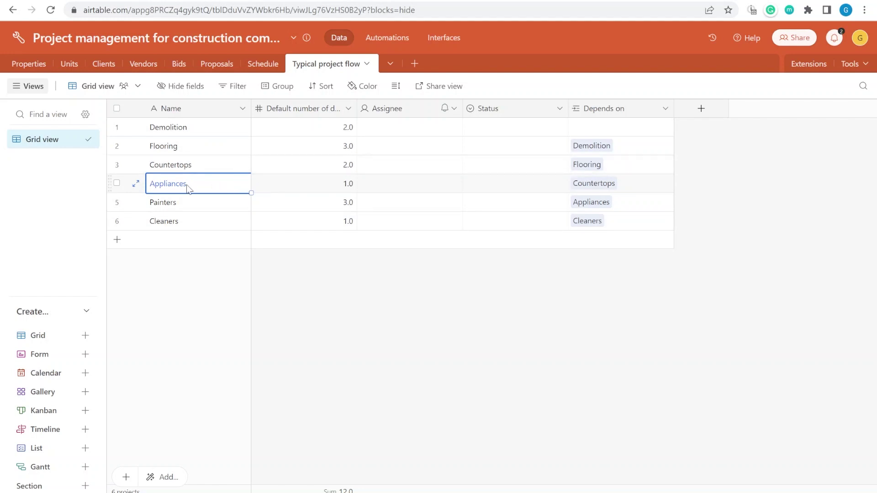
{"action": "left_click", "coordinate": [189, 167]}
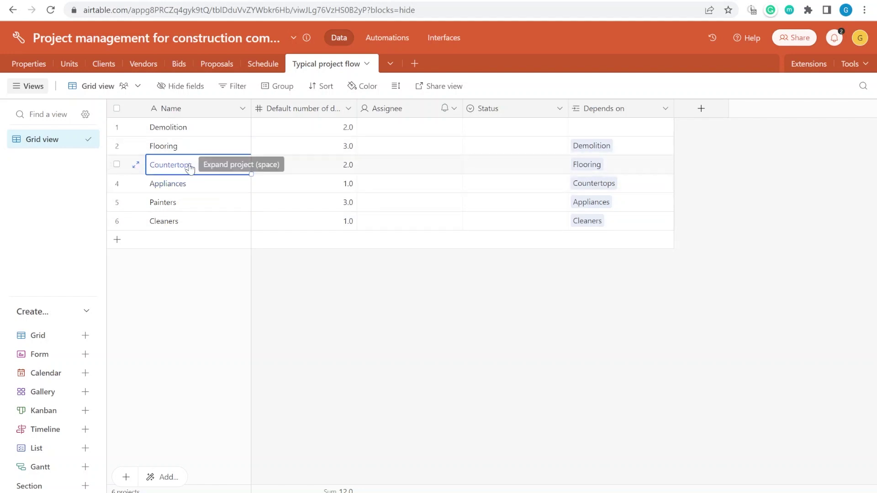
{"action": "left_click", "coordinate": [347, 164]}
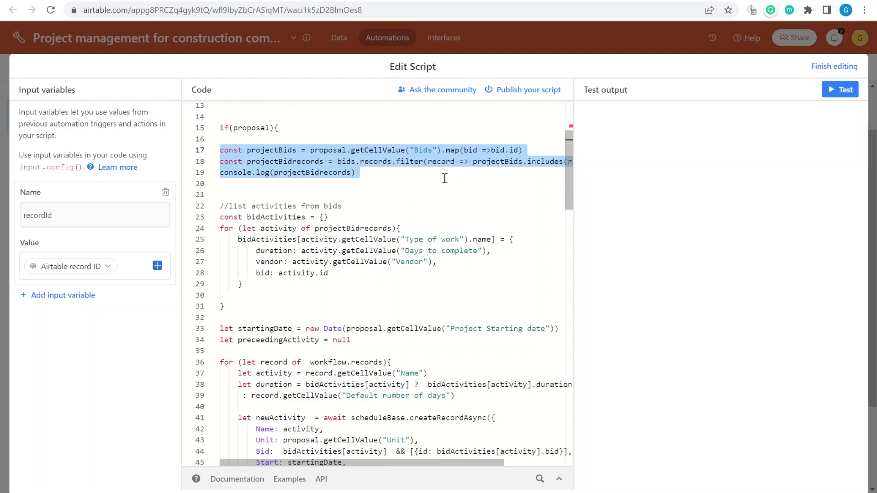
- Walk through the bid lookup, bidActivities object, project starting date and null preceedingActivity variable
{"action": "left_click", "coordinate": [413, 176]}
{"action": "left_click_drag", "start_coordinate": [438, 151], "coordinate": [505, 164]}
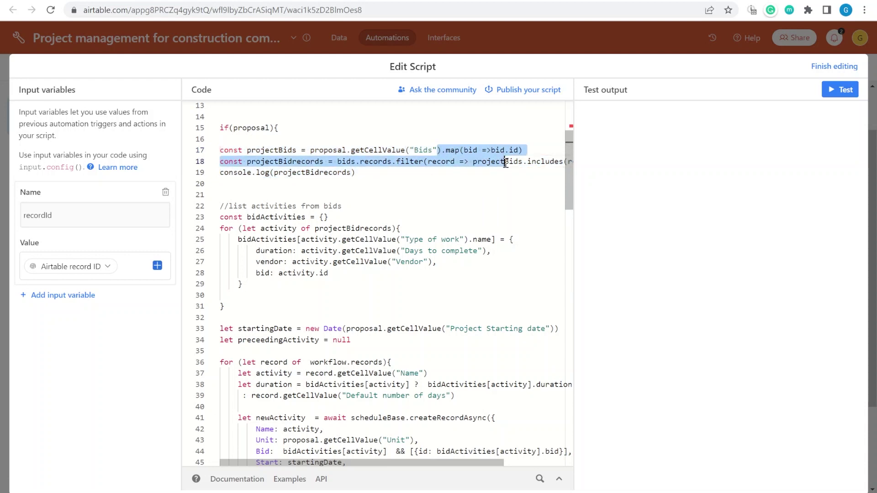
{"action": "scroll", "coordinate": [426, 190], "scroll_direction": "down", "scroll_amount": 2}
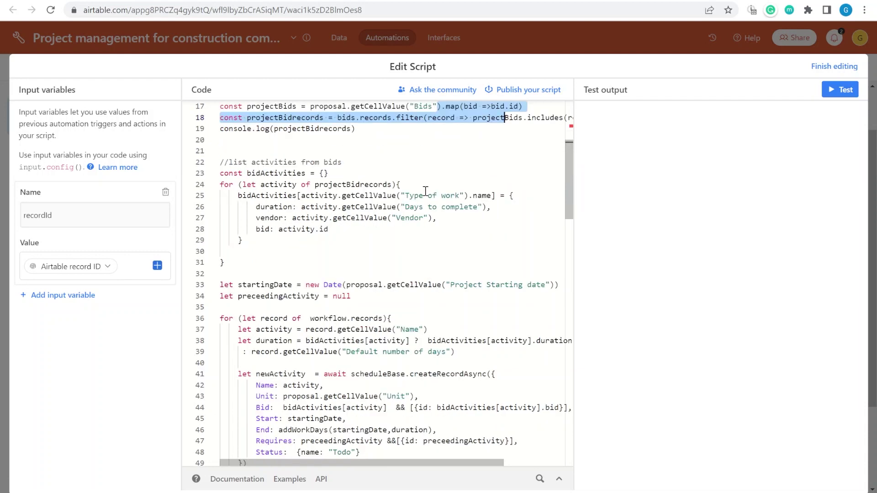
{"action": "left_click_drag", "start_coordinate": [223, 163], "coordinate": [352, 162]}
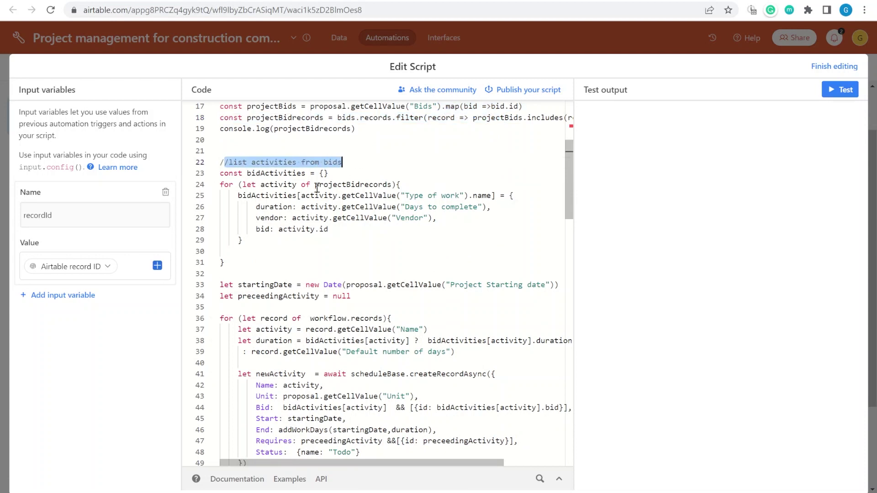
{"action": "left_click_drag", "start_coordinate": [247, 173], "coordinate": [323, 174]}
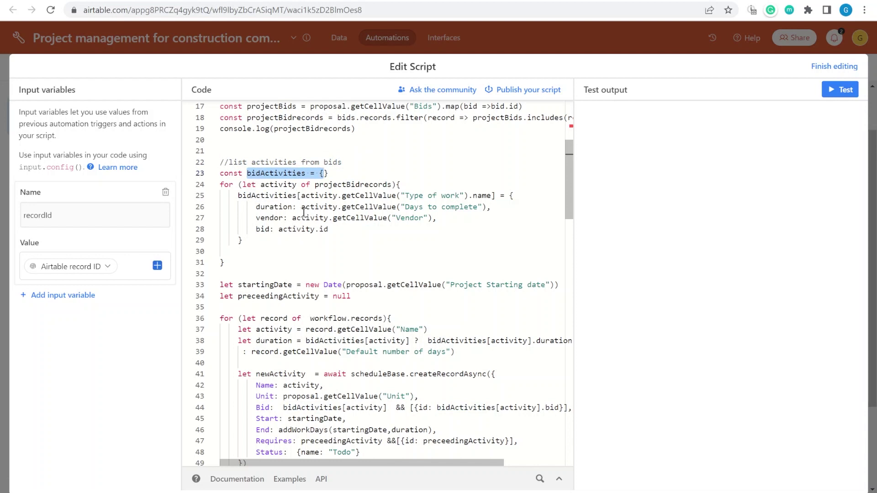
{"action": "left_click", "coordinate": [270, 215]}
{"action": "left_click_drag", "start_coordinate": [315, 229], "coordinate": [280, 231]}
{"action": "scroll", "coordinate": [281, 232], "scroll_direction": "down", "scroll_amount": 2}
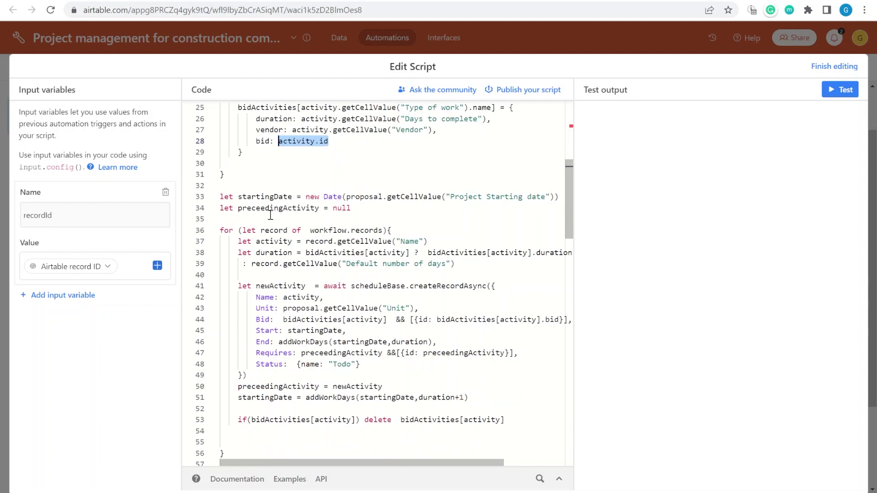
{"action": "left_click_drag", "start_coordinate": [243, 196], "coordinate": [525, 196]}
{"action": "left_click", "coordinate": [253, 219]}
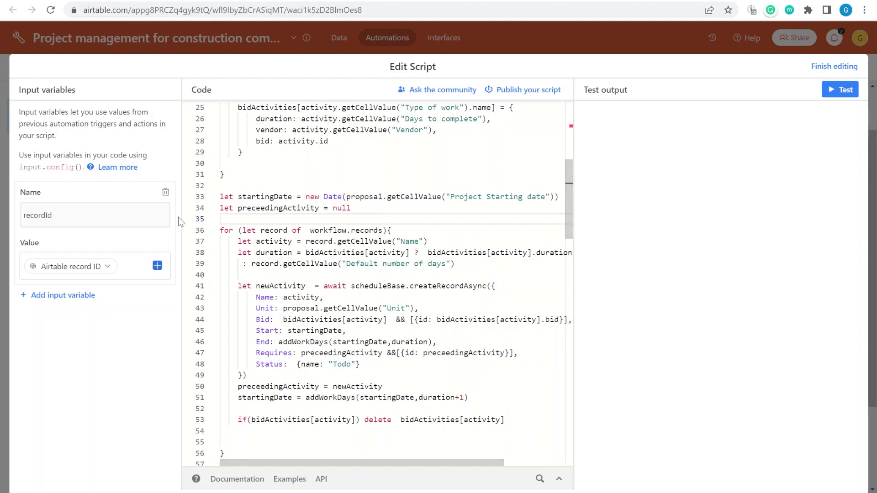
{"action": "triple_click", "coordinate": [356, 209]}
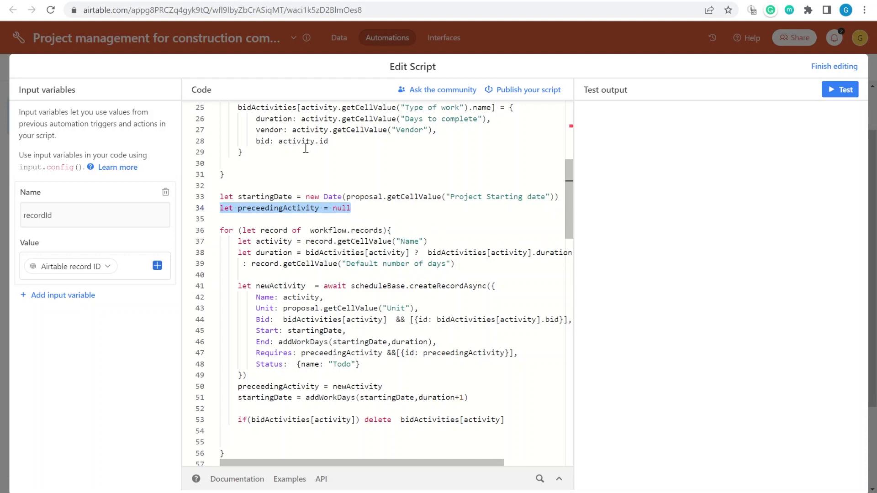
- Point out the workflow records query and the Typical project flow table lookup in the script
{"action": "scroll", "coordinate": [310, 206], "scroll_direction": "down", "scroll_amount": 1}
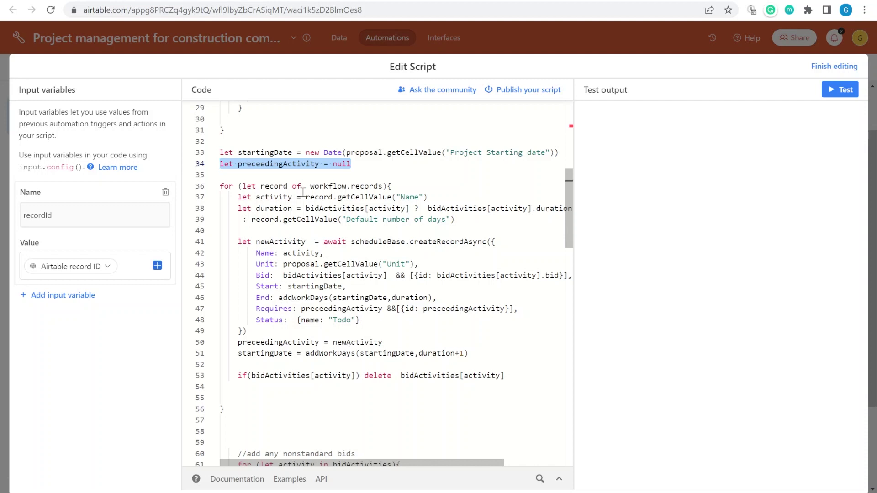
{"action": "scroll", "coordinate": [304, 193], "scroll_direction": "up", "scroll_amount": 2}
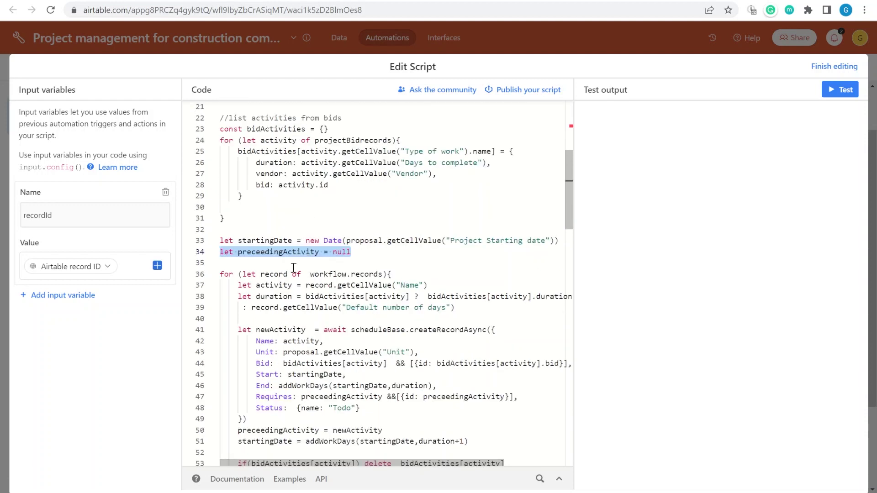
{"action": "left_click_drag", "start_coordinate": [272, 274], "coordinate": [383, 274]}
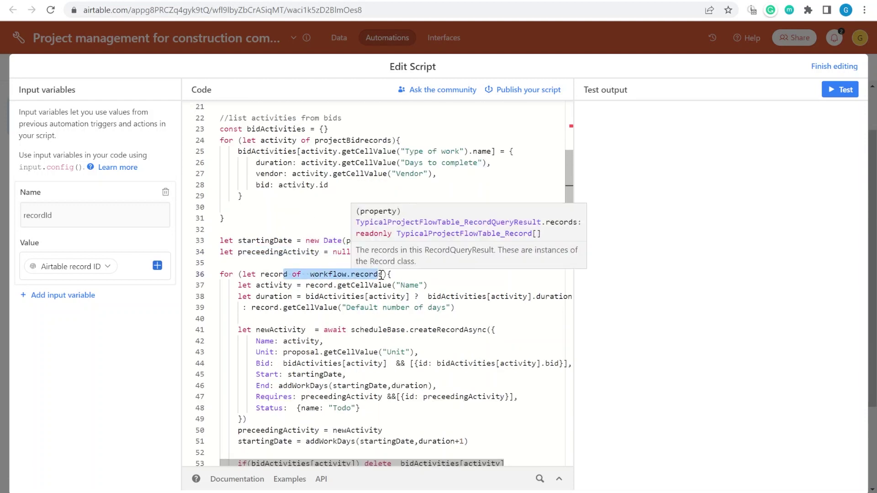
{"action": "scroll", "coordinate": [385, 275], "scroll_direction": "up", "scroll_amount": 5}
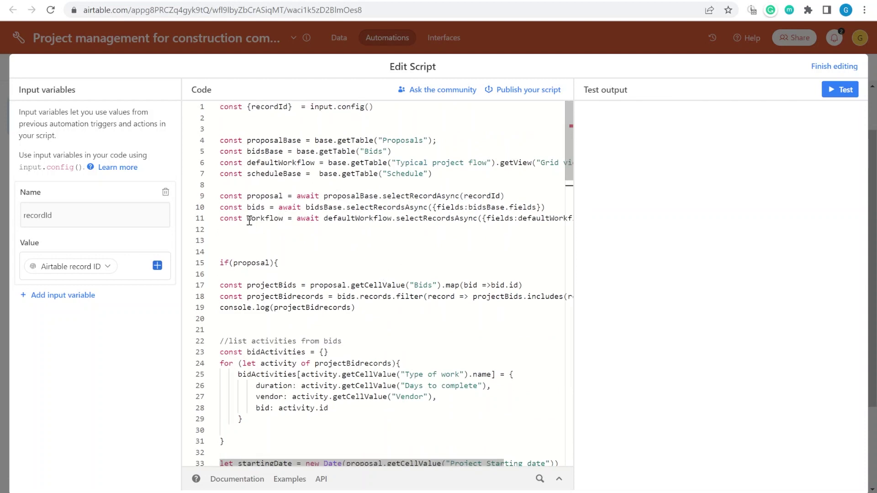
{"action": "left_click_drag", "start_coordinate": [274, 221], "coordinate": [477, 221]}
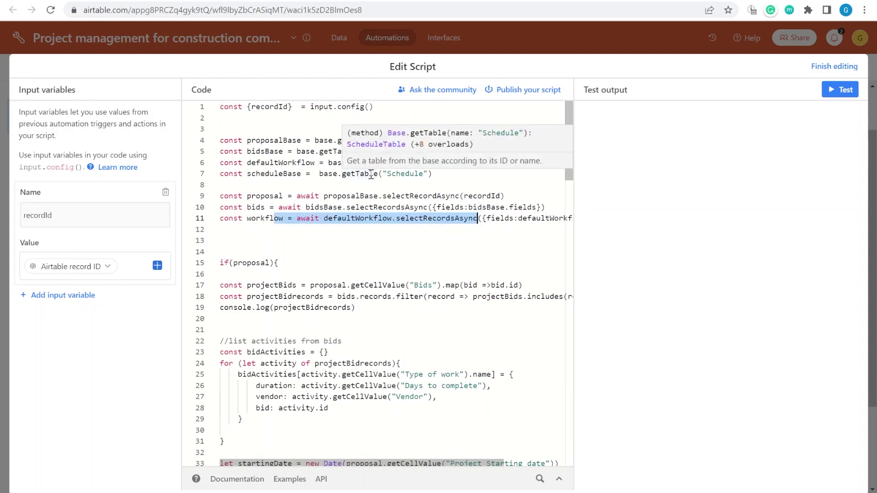
{"action": "left_click_drag", "start_coordinate": [315, 163], "coordinate": [500, 163]}
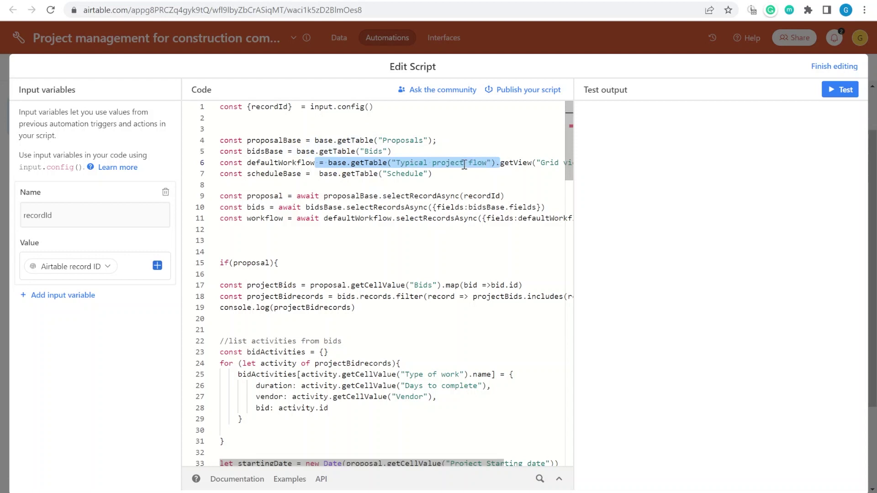
{"action": "scroll", "coordinate": [367, 275], "scroll_direction": "down", "scroll_amount": 6}
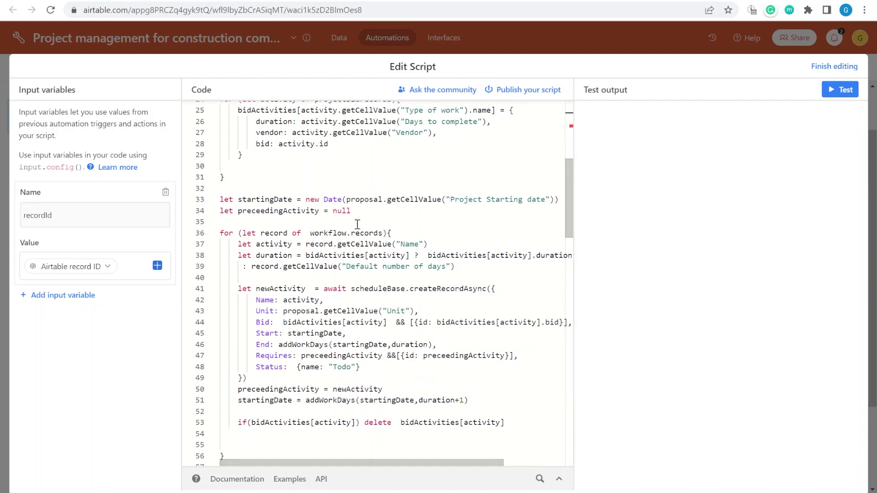
{"action": "scroll", "coordinate": [299, 283], "scroll_direction": "down", "scroll_amount": 1}
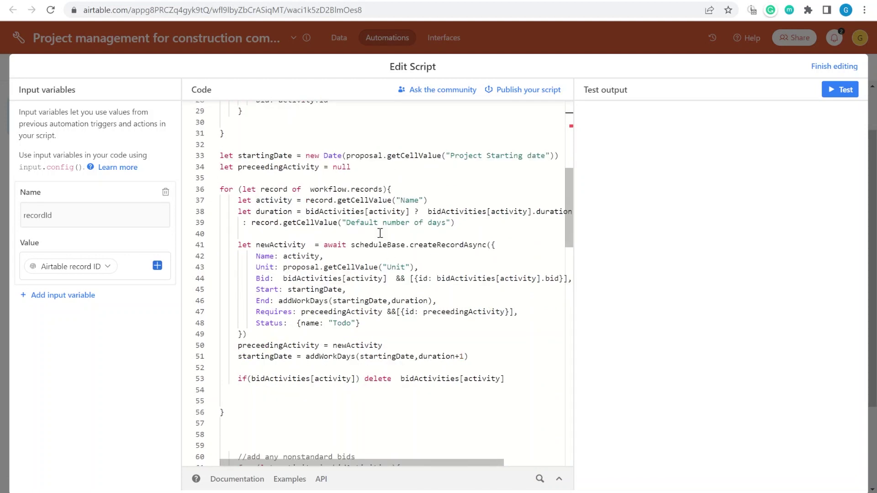
{"action": "scroll", "coordinate": [380, 234], "scroll_direction": "down", "scroll_amount": 1}
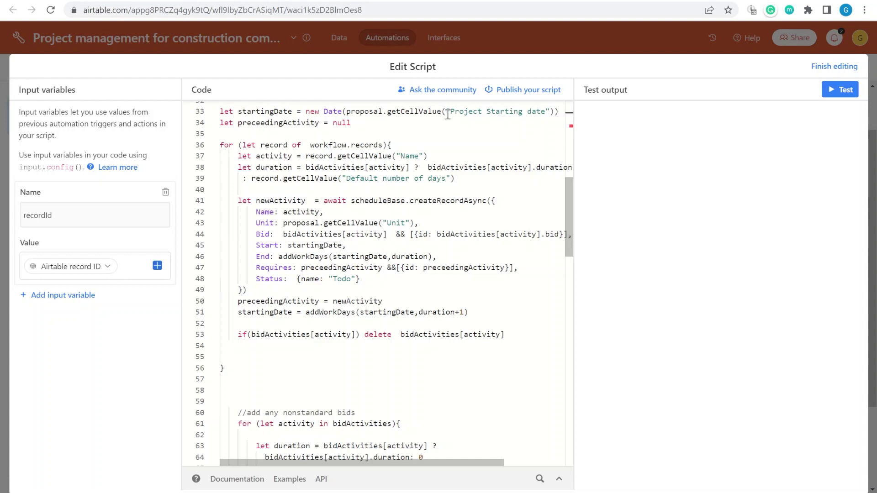
{"action": "scroll", "coordinate": [438, 214], "scroll_direction": "down", "scroll_amount": 1}
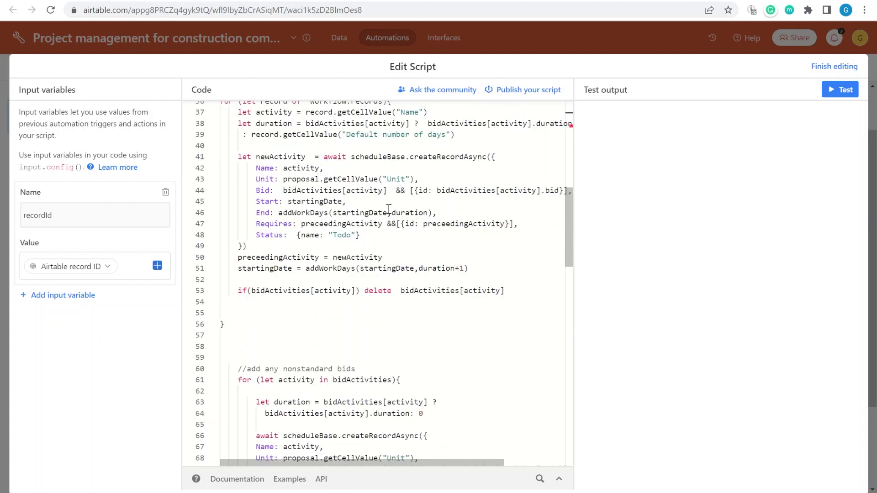
{"action": "scroll", "coordinate": [397, 252], "scroll_direction": "up", "scroll_amount": 1}
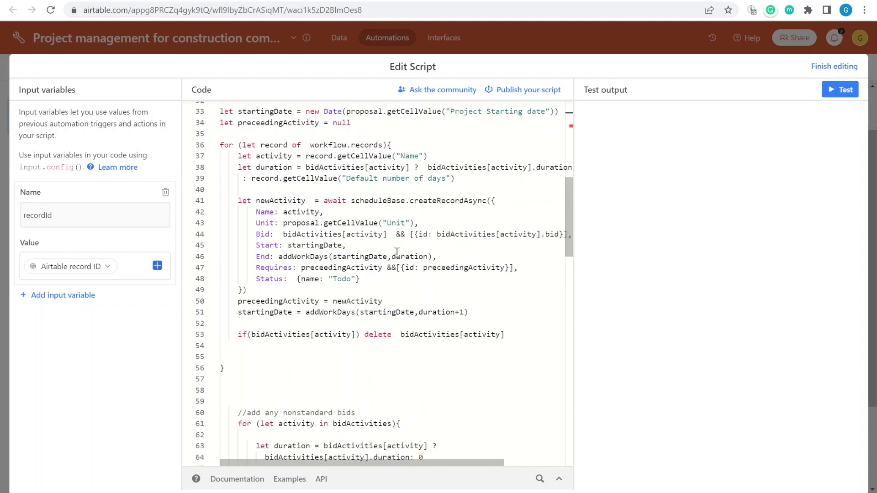
- Explain the code creating each schedule record and handling nonstandard bids
{"action": "left_click_drag", "start_coordinate": [263, 201], "coordinate": [400, 278]}
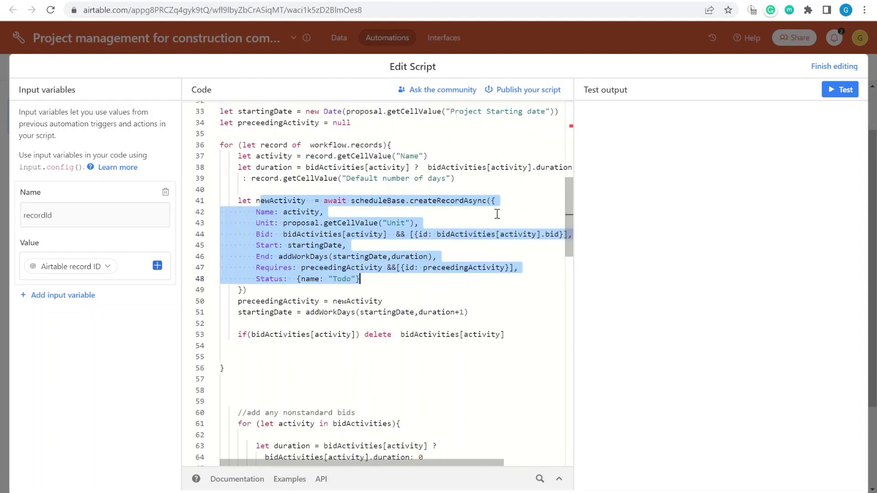
{"action": "scroll", "coordinate": [465, 260], "scroll_direction": "down", "scroll_amount": 1}
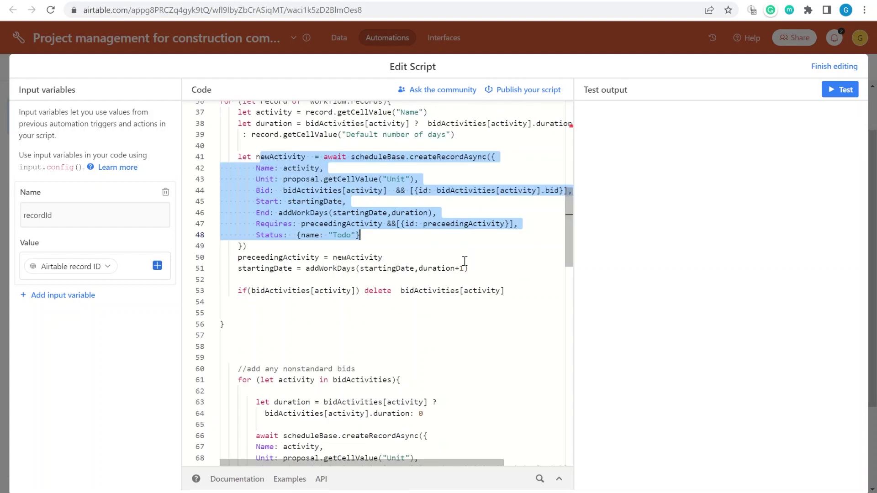
{"action": "left_click_drag", "start_coordinate": [225, 259], "coordinate": [402, 304]}
{"action": "scroll", "coordinate": [401, 339], "scroll_direction": "down", "scroll_amount": 4}
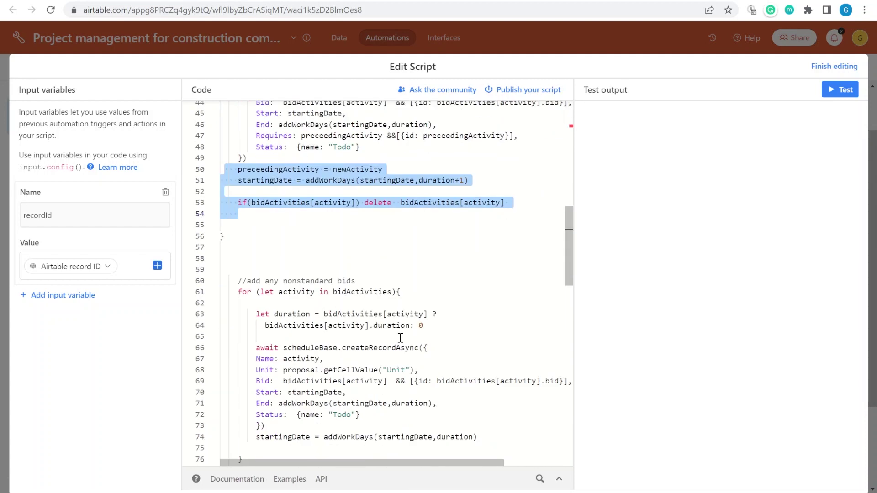
{"action": "left_click_drag", "start_coordinate": [242, 215], "coordinate": [496, 348]}
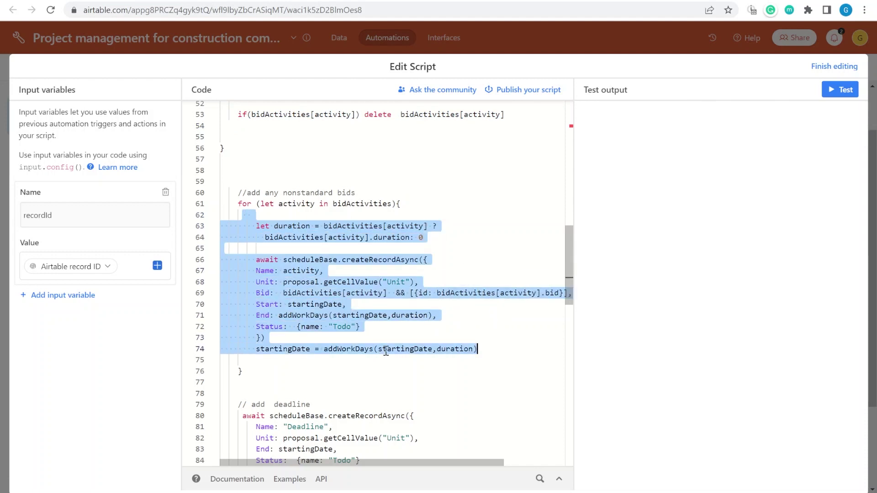
{"action": "scroll", "coordinate": [373, 309], "scroll_direction": "down", "scroll_amount": 2}
{"action": "left_click", "coordinate": [297, 183]}
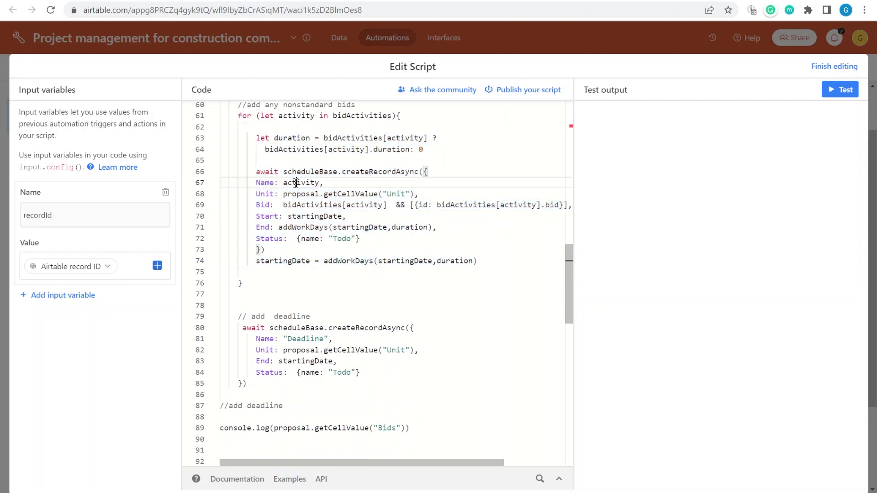
{"action": "left_click_drag", "start_coordinate": [279, 171], "coordinate": [504, 262]}
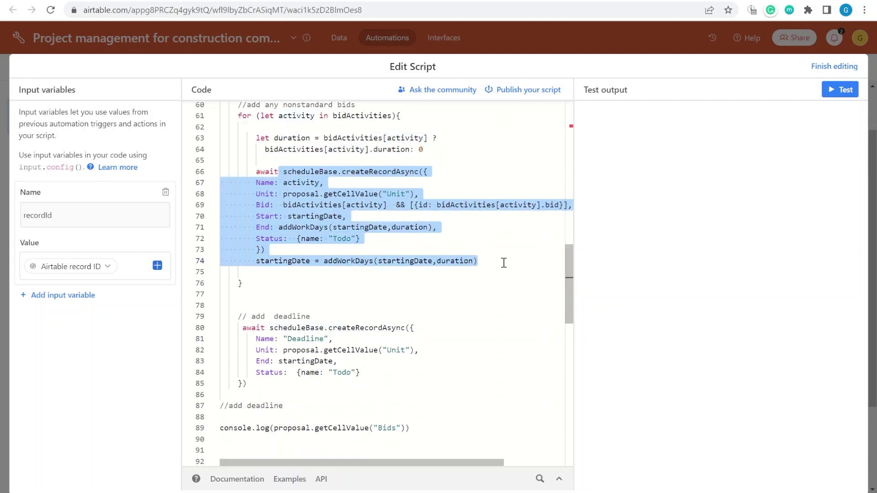
- Point out the code adding the Deadline record and the helper functions for adding workdays
{"action": "scroll", "coordinate": [467, 303], "scroll_direction": "down", "scroll_amount": 2}
{"action": "left_click_drag", "start_coordinate": [225, 229], "coordinate": [449, 286]}
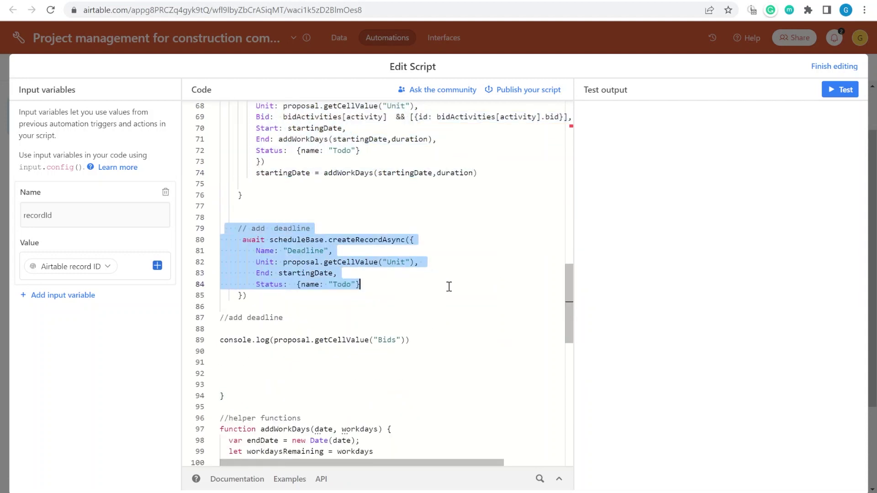
{"action": "scroll", "coordinate": [424, 334], "scroll_direction": "down", "scroll_amount": 2}
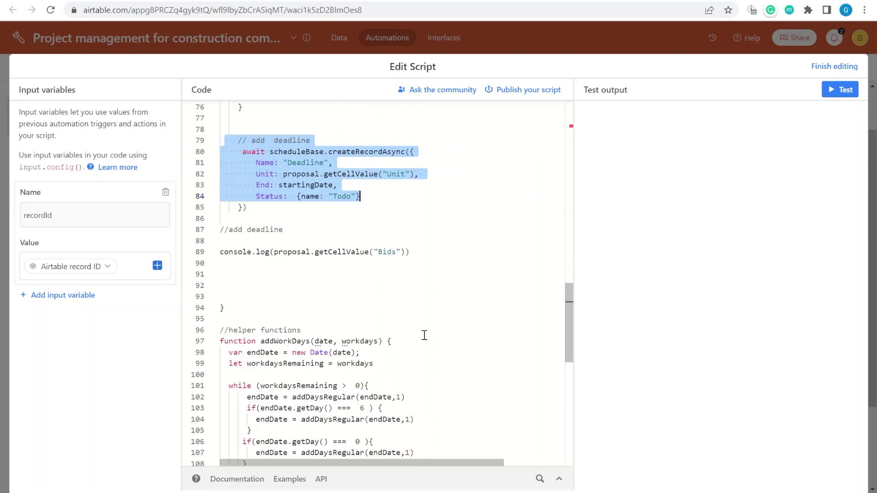
{"action": "scroll", "coordinate": [408, 269], "scroll_direction": "down", "scroll_amount": 2}
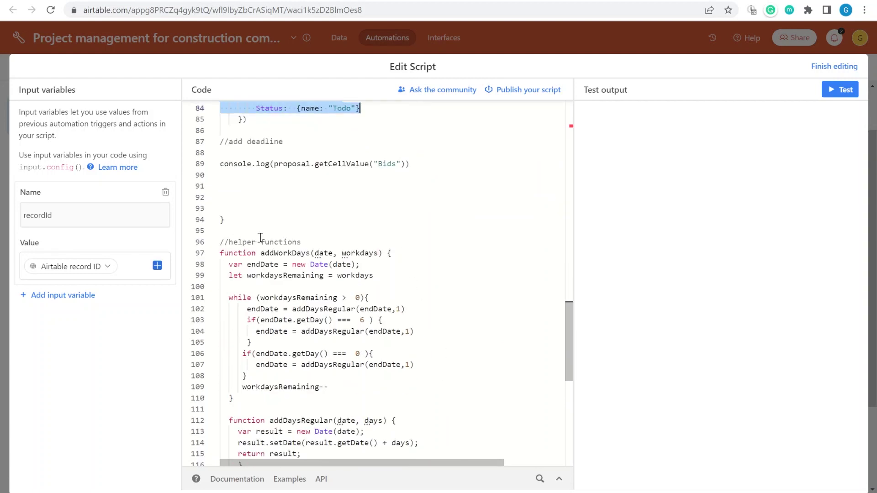
{"action": "scroll", "coordinate": [260, 238], "scroll_direction": "down", "scroll_amount": 2}
{"action": "left_click_drag", "start_coordinate": [306, 408], "coordinate": [220, 144]}
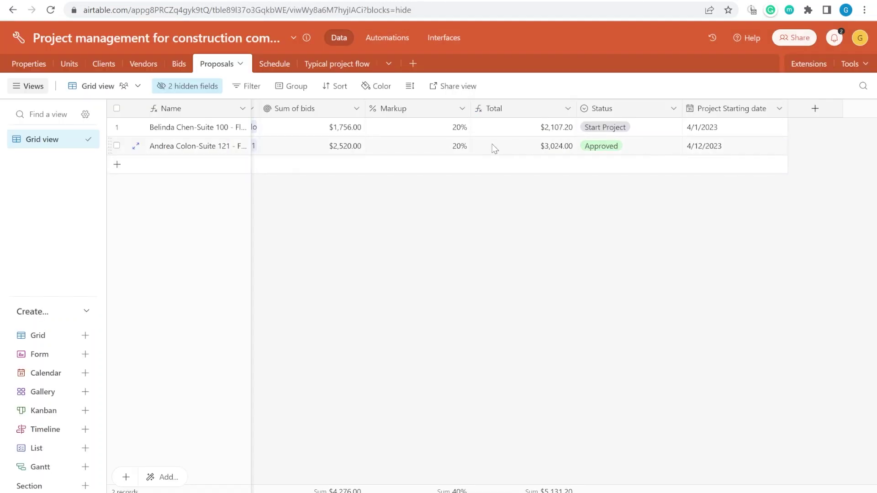
- Set the Suite 121 proposal's status to Start Project and view the generated Schedule Gantt chart
{"action": "left_click", "coordinate": [658, 151]}
{"action": "left_click", "coordinate": [629, 149]}
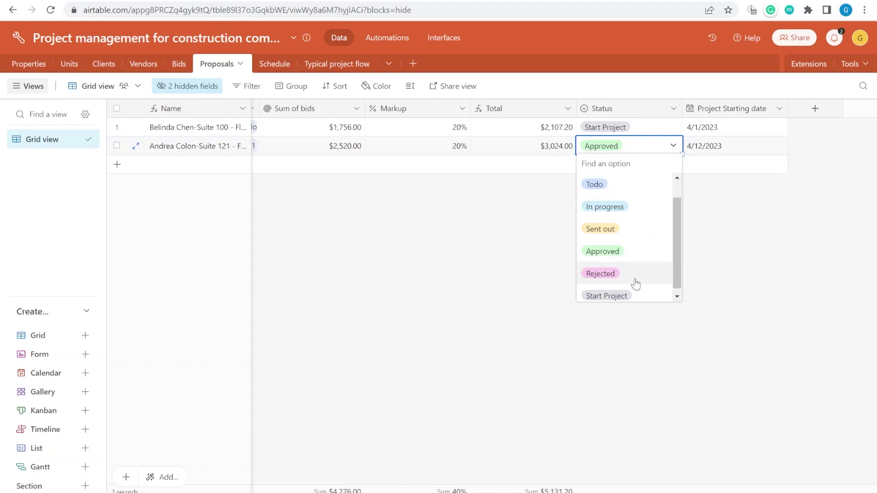
{"action": "left_click", "coordinate": [611, 294]}
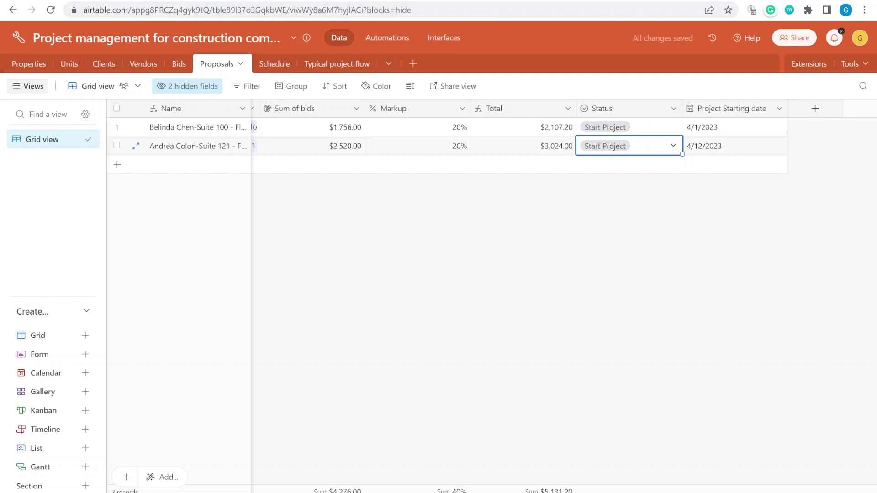
{"action": "left_click", "coordinate": [274, 64]}
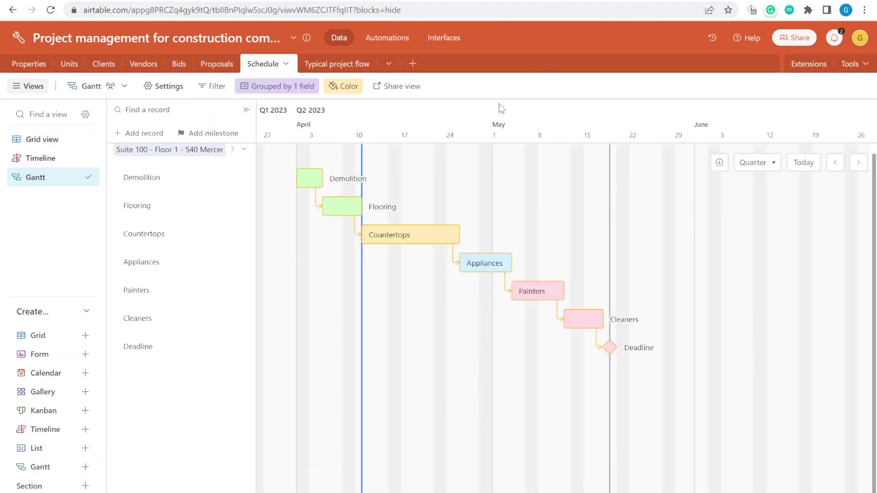
{"action": "scroll", "coordinate": [577, 301], "scroll_direction": "down", "scroll_amount": 2}
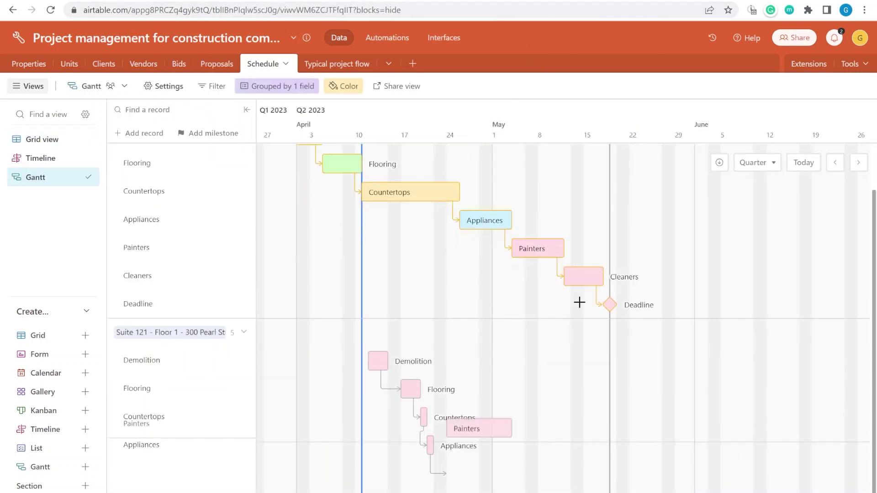
{"action": "scroll", "coordinate": [544, 379], "scroll_direction": "down", "scroll_amount": 1}
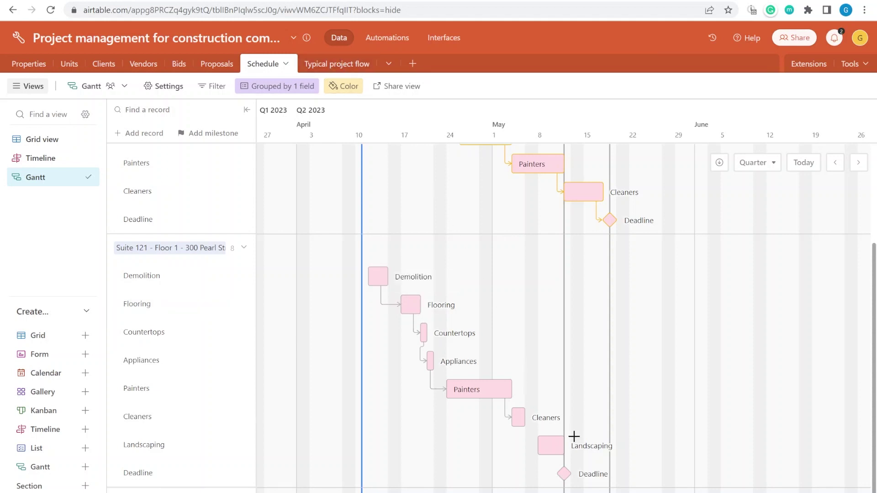
{"action": "left_click", "coordinate": [338, 69]}
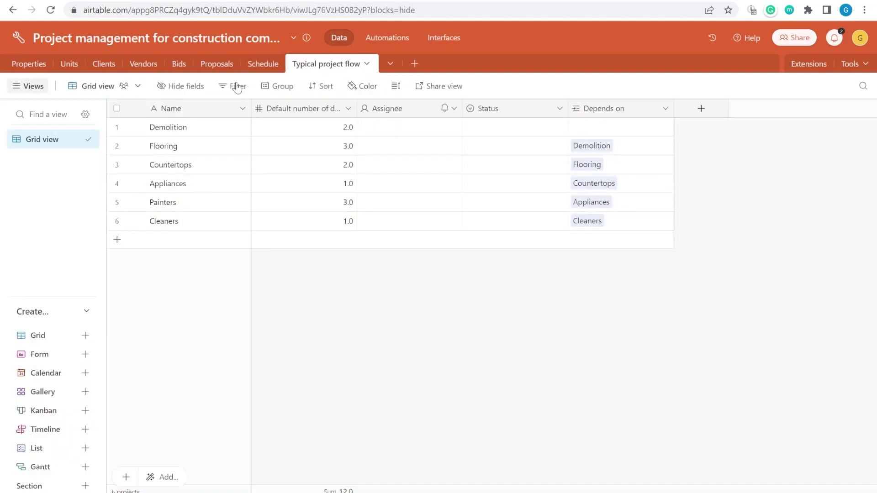
{"action": "left_click", "coordinate": [263, 63]}
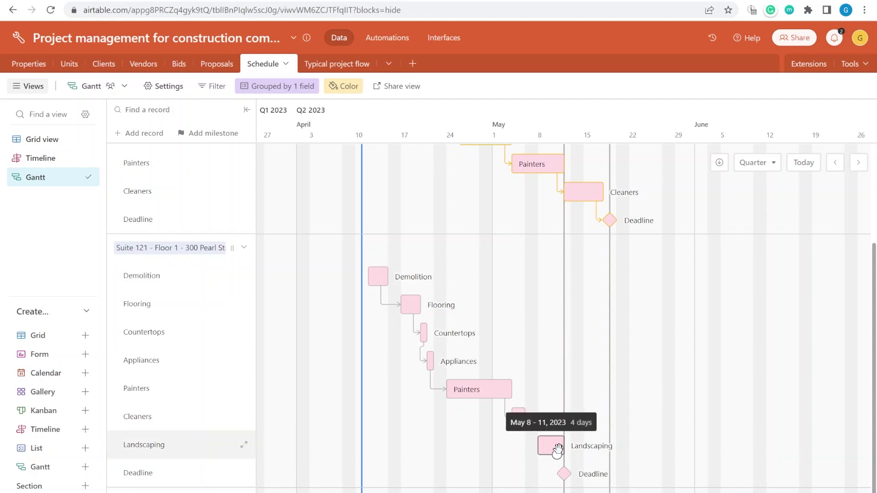
- Move Landscaping to Apr 24, making it follow Appliances and precede Painters instead of Appliances
{"action": "left_click_drag", "start_coordinate": [550, 447], "coordinate": [453, 448]}
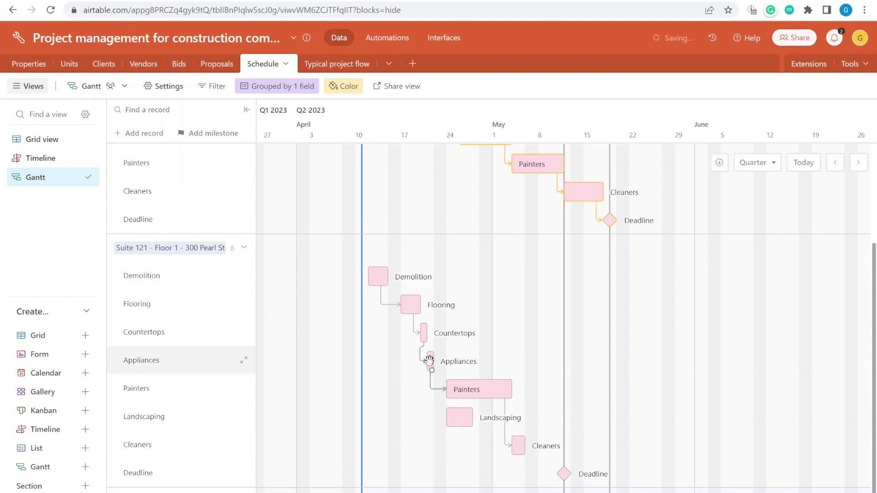
{"action": "left_click_drag", "start_coordinate": [429, 368], "coordinate": [440, 421]}
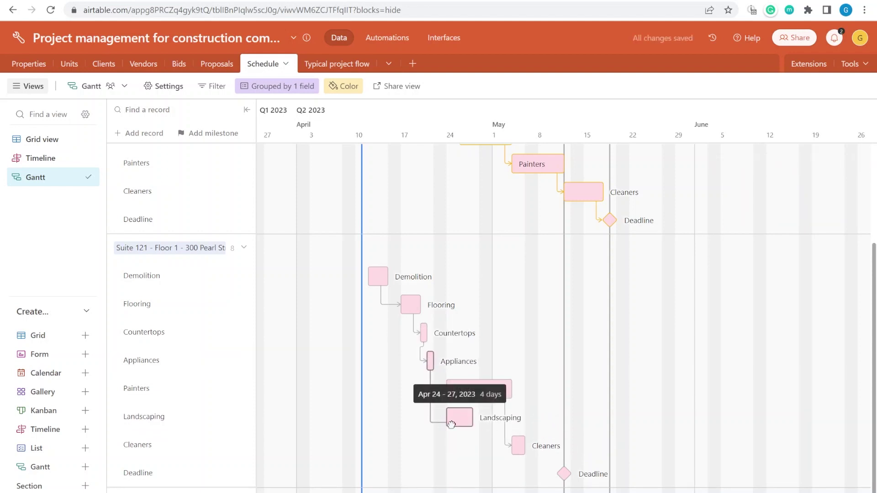
{"action": "left_click", "coordinate": [428, 362]}
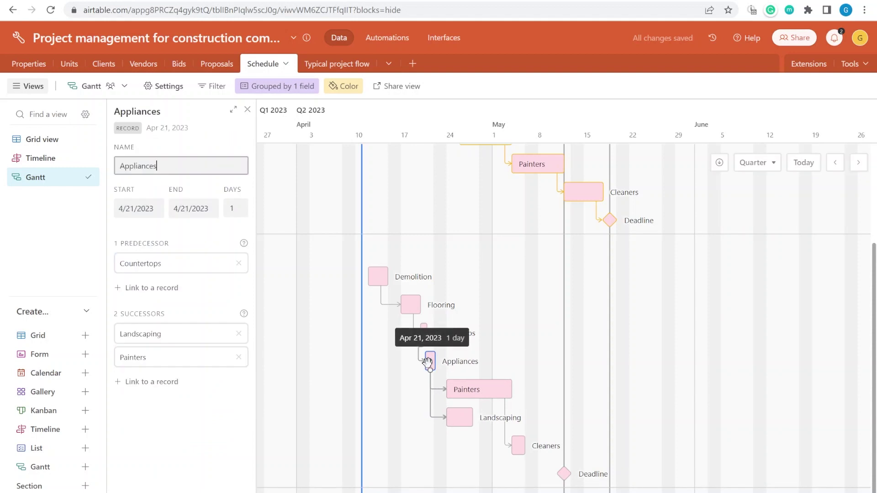
{"action": "left_click", "coordinate": [238, 359]}
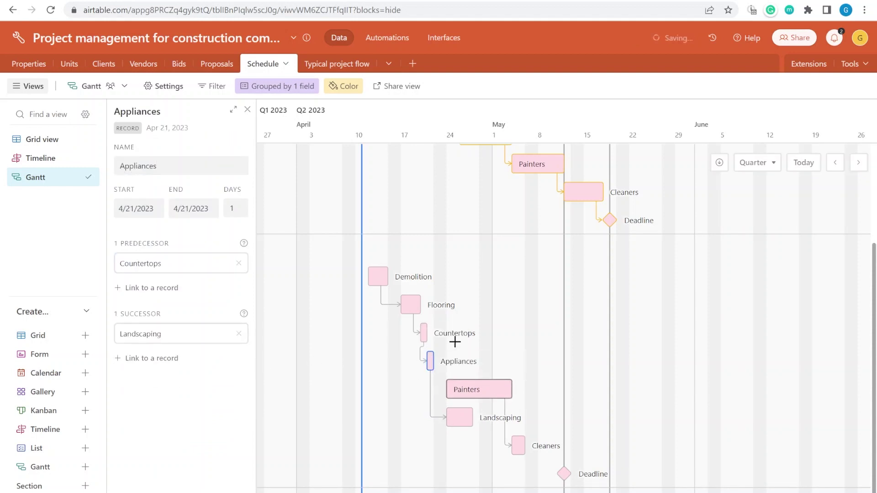
{"action": "left_click", "coordinate": [458, 416]}
{"action": "mouse_move", "coordinate": [482, 428]}
{"action": "left_mouse_down"}
{"action": "mouse_move", "coordinate": [464, 388]}
{"action": "mouse_move", "coordinate": [408, 376]}
{"action": "mouse_move", "coordinate": [483, 387]}
{"action": "left_mouse_up"}
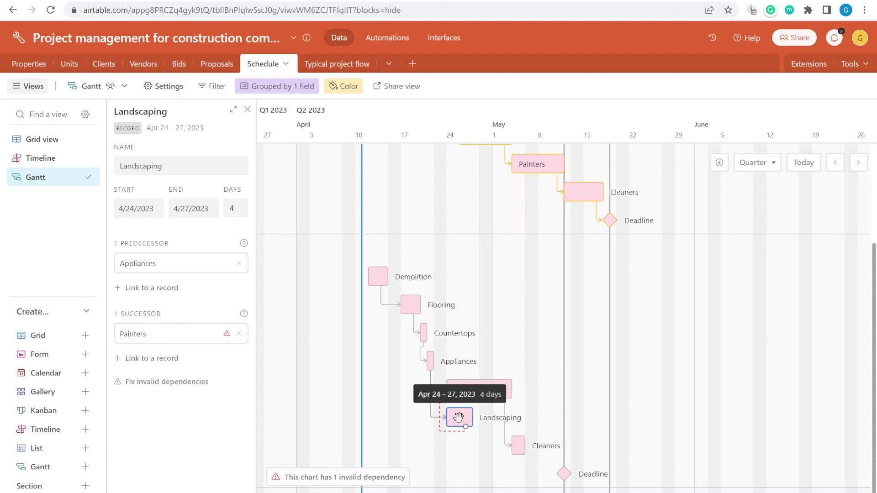
- Push Painters to start after Landscaping and extend Landscaping to end on May 2
{"action": "mouse_move", "coordinate": [448, 388]}
{"action": "left_mouse_down"}
{"action": "mouse_move", "coordinate": [439, 392]}
{"action": "mouse_move", "coordinate": [499, 390]}
{"action": "left_mouse_up"}
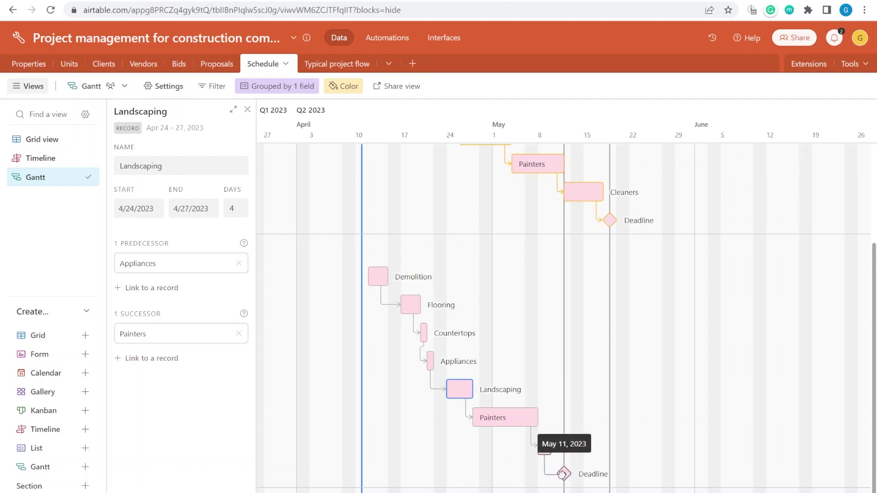
{"action": "left_click_drag", "start_coordinate": [562, 475], "coordinate": [573, 487]}
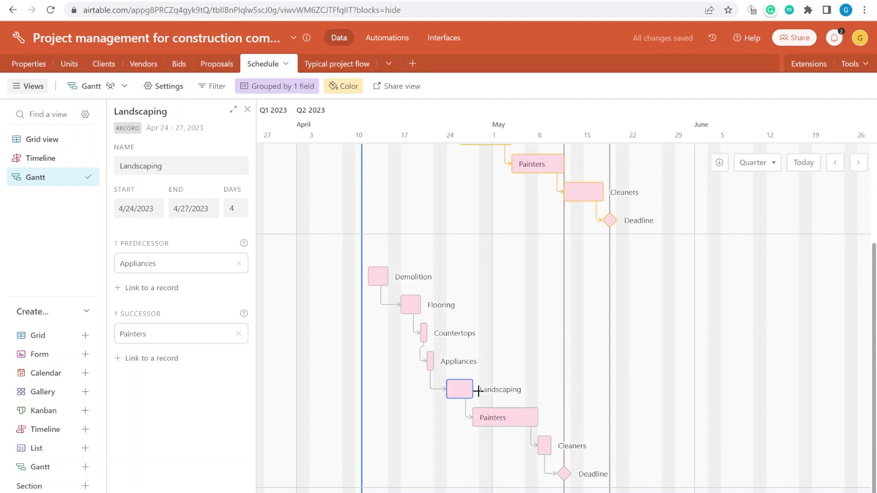
{"action": "left_click_drag", "start_coordinate": [474, 391], "coordinate": [505, 389]}
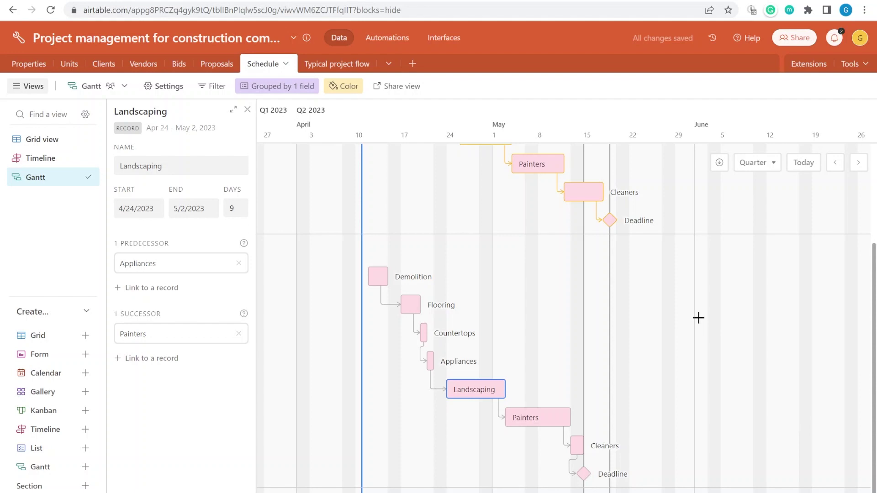
{"action": "scroll", "coordinate": [425, 264], "scroll_direction": "up", "scroll_amount": 2}
{"action": "scroll", "coordinate": [499, 305], "scroll_direction": "down", "scroll_amount": 2}
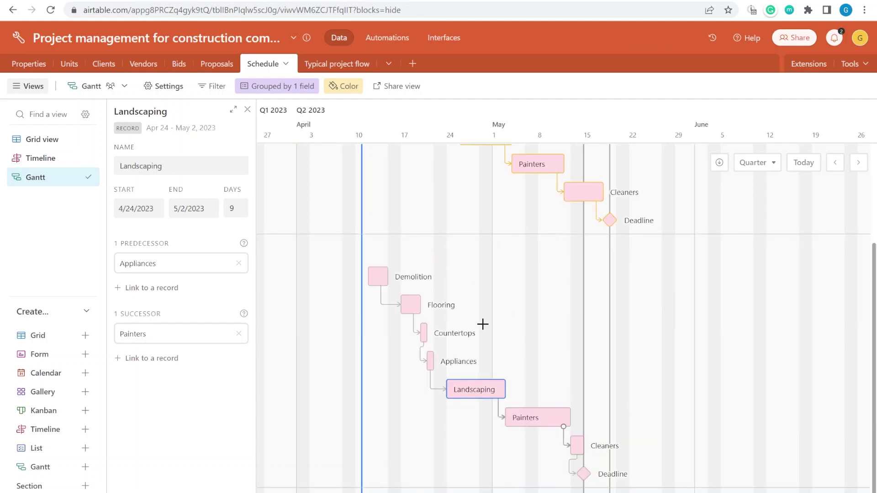
- Select the default day counts in the Typical project flow table, then show the Bids table
{"action": "left_click", "coordinate": [321, 65]}
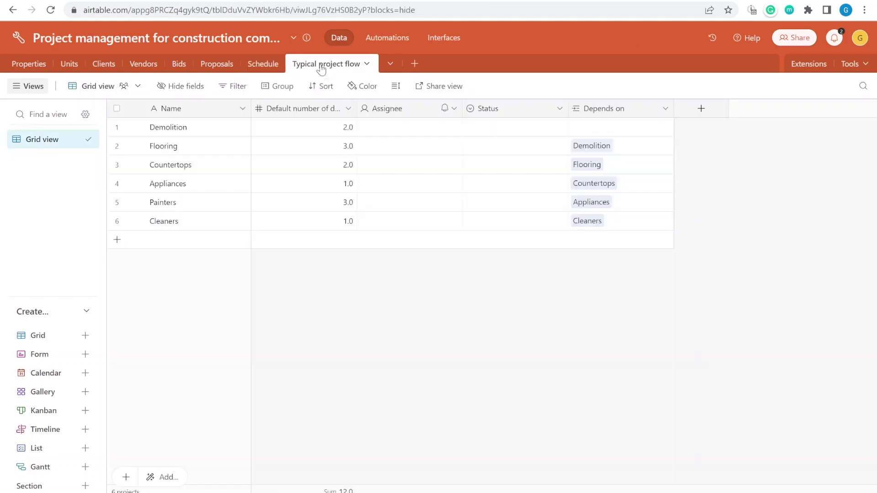
{"action": "left_click_drag", "start_coordinate": [164, 146], "coordinate": [231, 174]}
{"action": "left_click_drag", "start_coordinate": [319, 151], "coordinate": [313, 221]}
{"action": "left_click", "coordinate": [301, 108]}
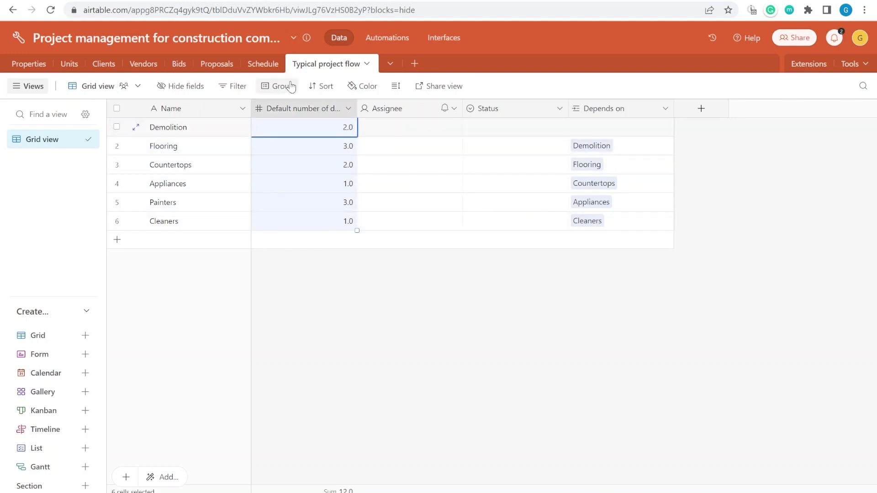
{"action": "left_click", "coordinate": [179, 63]}
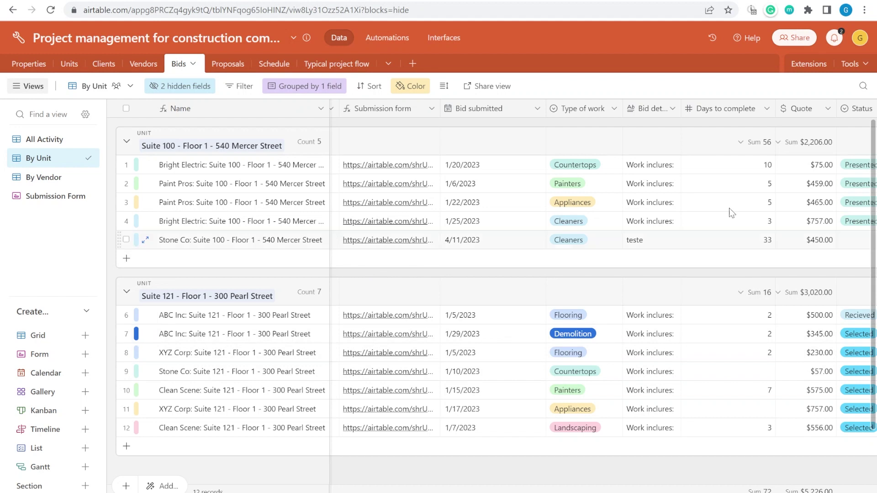
- Select the Suite 121 bids' Days to complete values, then return to the Schedule Gantt chart
{"action": "left_click_drag", "start_coordinate": [736, 337], "coordinate": [739, 372]}
{"action": "left_click", "coordinate": [739, 405]}
{"action": "left_click", "coordinate": [736, 377]}
{"action": "left_click", "coordinate": [740, 359]}
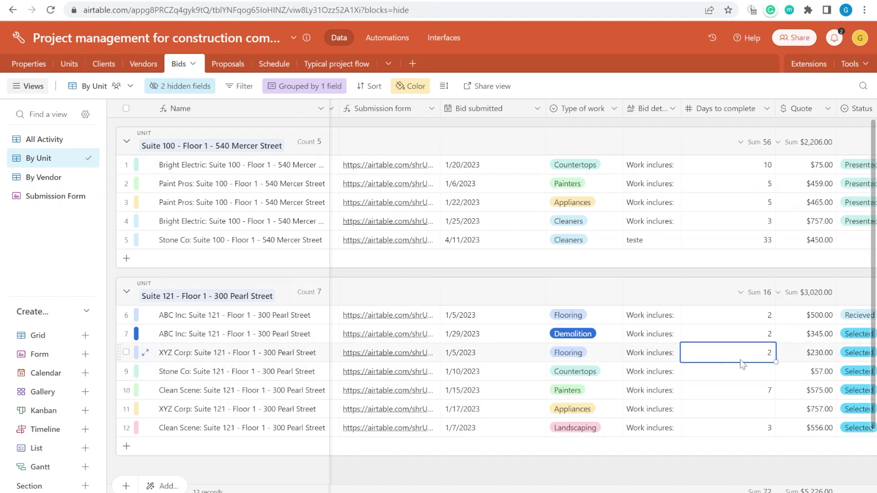
{"action": "left_click", "coordinate": [746, 323]}
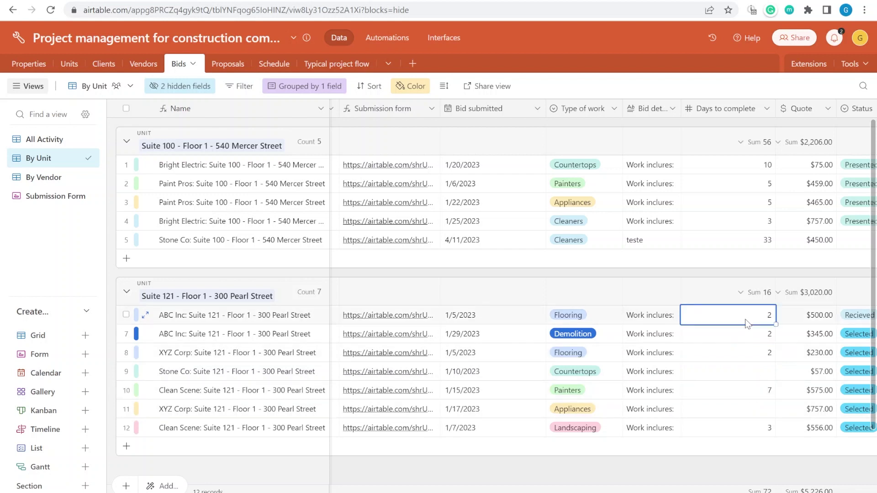
{"action": "left_click_drag", "start_coordinate": [747, 323], "coordinate": [731, 427]}
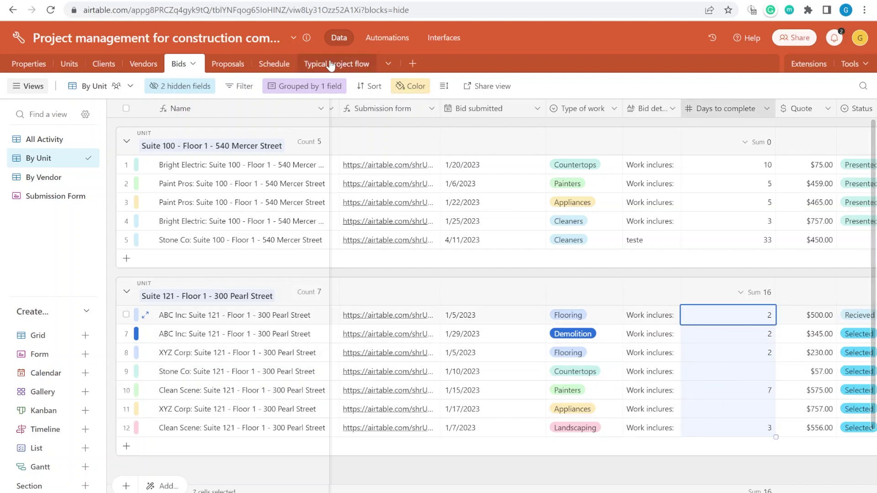
{"action": "left_click", "coordinate": [274, 64]}
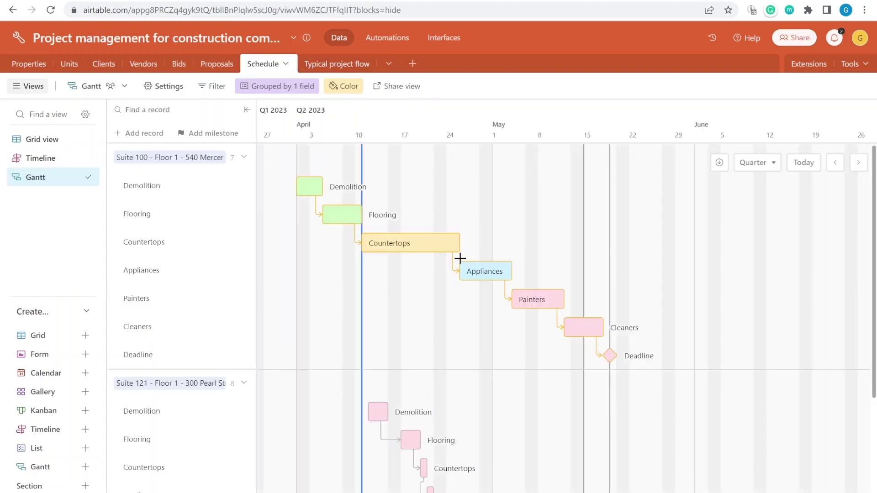
- Scroll down to the Suite 121 group and switch the Schedule to its Timeline view
{"action": "scroll", "coordinate": [460, 256], "scroll_direction": "down", "scroll_amount": 3}
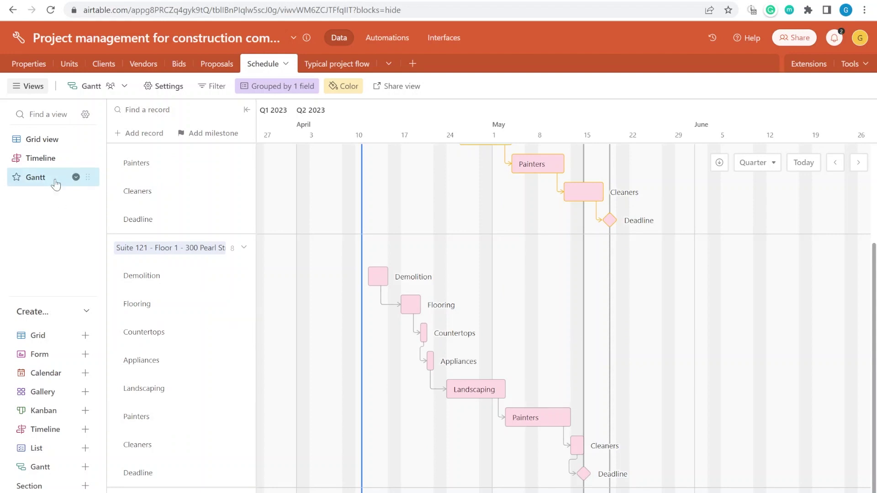
{"action": "left_click", "coordinate": [42, 158]}
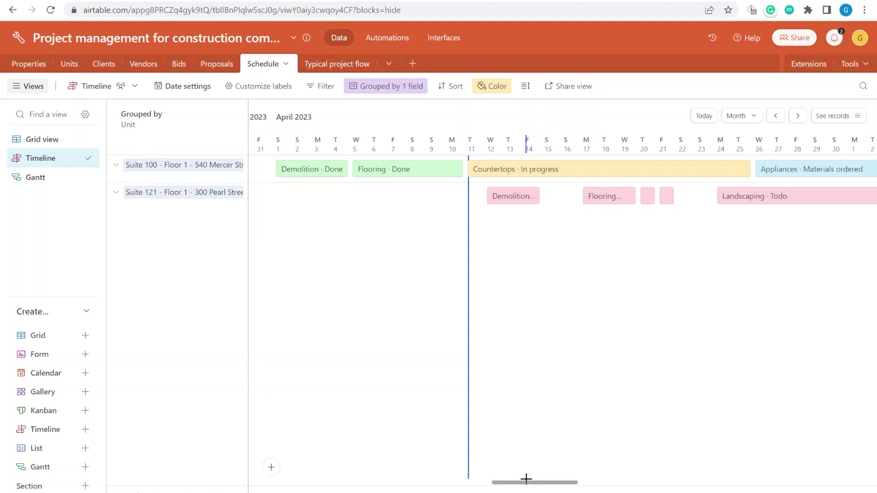
- Review the timeline's bar colour settings, then go to the Properties table listing nine buildings
{"action": "left_click_drag", "start_coordinate": [525, 481], "coordinate": [561, 484]}
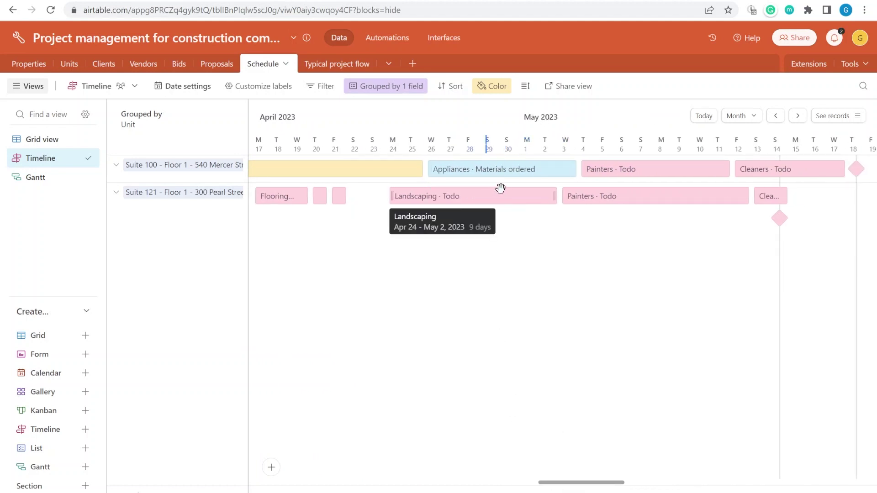
{"action": "left_click", "coordinate": [486, 87]}
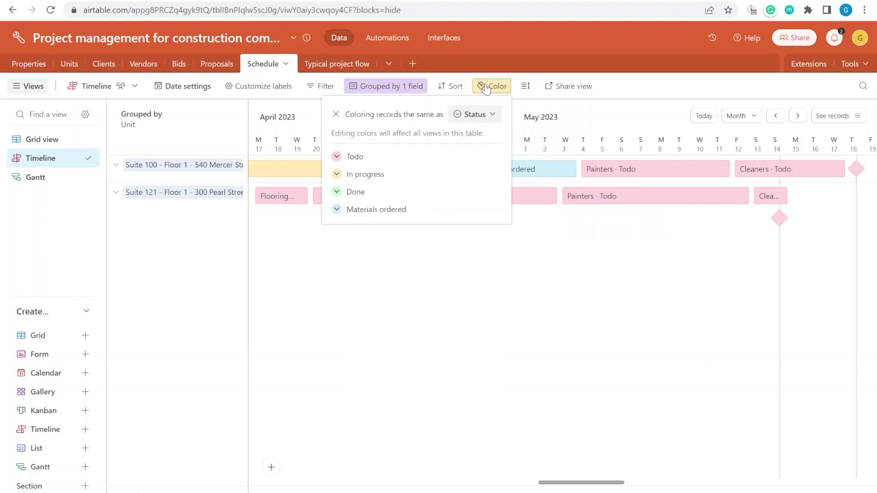
{"action": "left_click", "coordinate": [642, 95]}
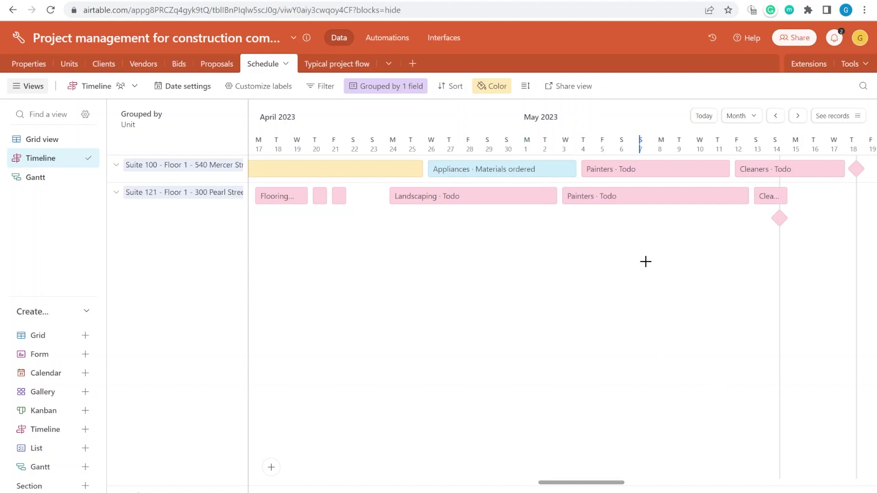
{"action": "left_click_drag", "start_coordinate": [599, 484], "coordinate": [514, 482]}
{"action": "left_click", "coordinate": [28, 64]}
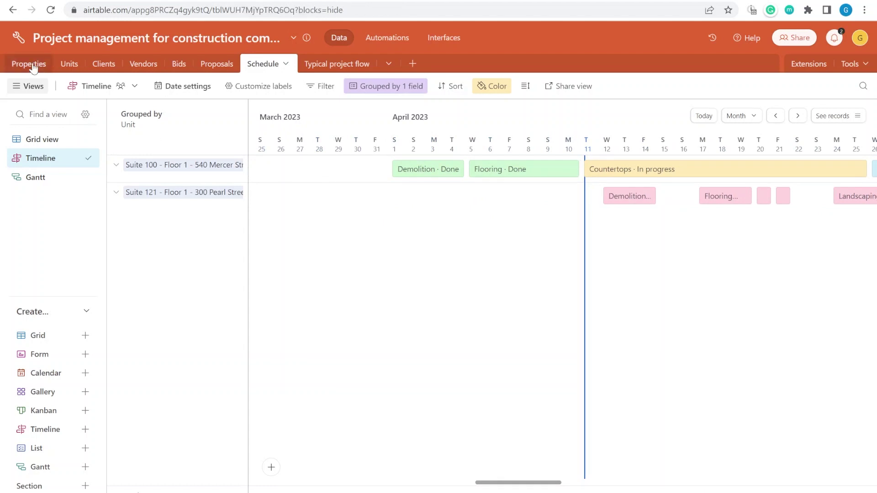